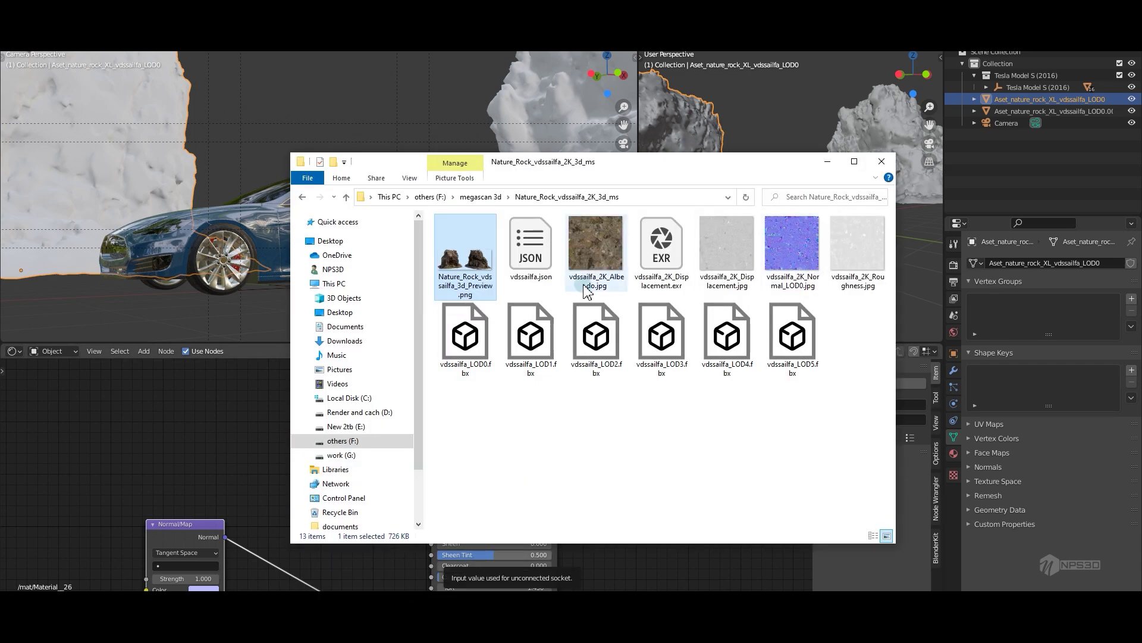
Drop the rock's Albedo, Roughness, Normal and Displacement JPGs into its shader and wire them to the Principled BSDF.
left_click_drag(767, 247, 237, 482)
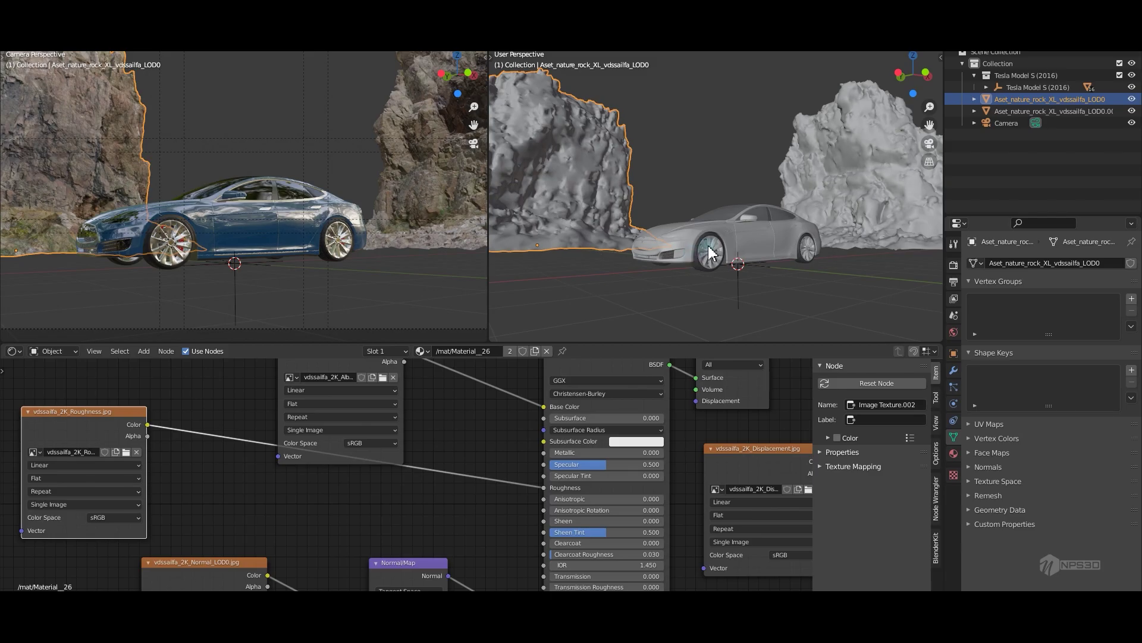
Import the LOD0 rock FBX, rotate it flat and move it beneath the Tesla.
left_click(191, 276)
left_click(461, 232)
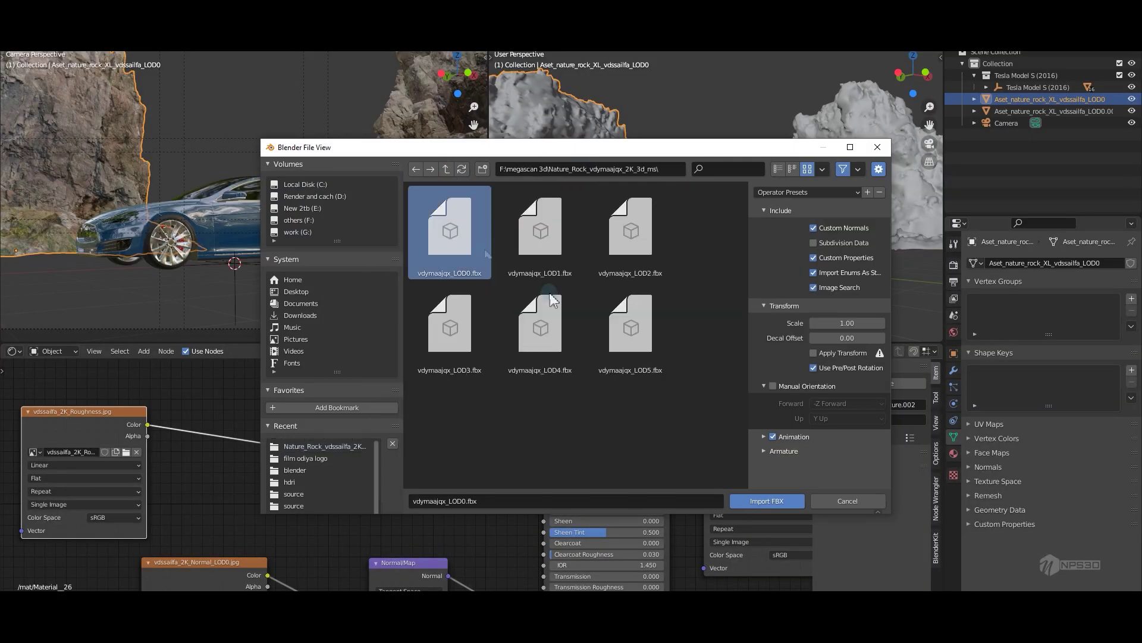
key("Return")
key("r")
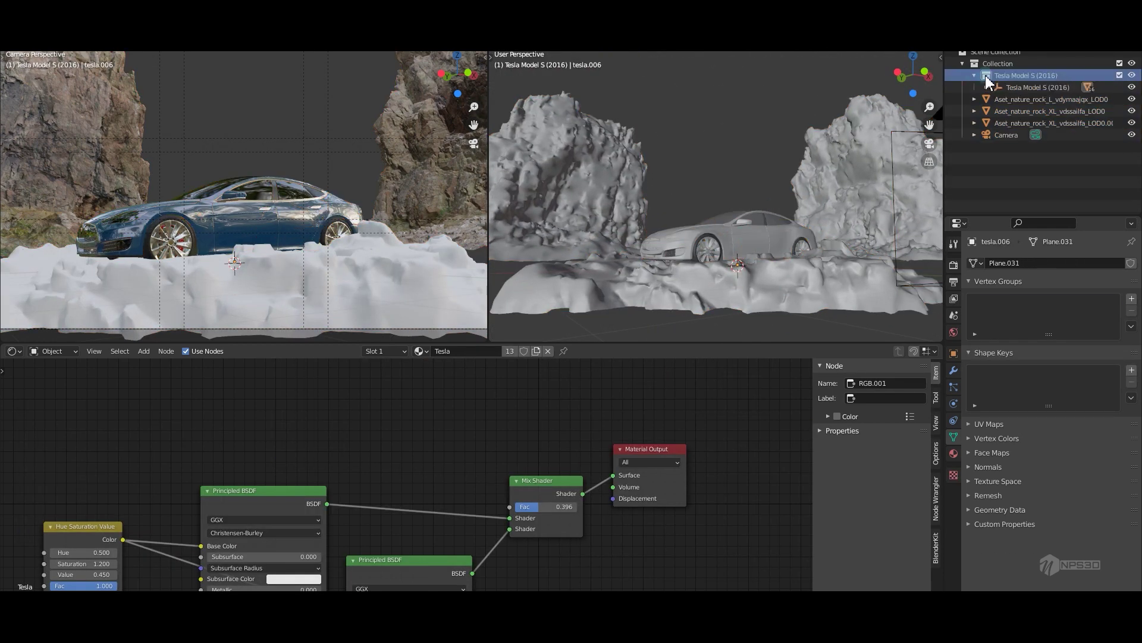
double_click(986, 77)
scroll(761, 228, "up", 2)
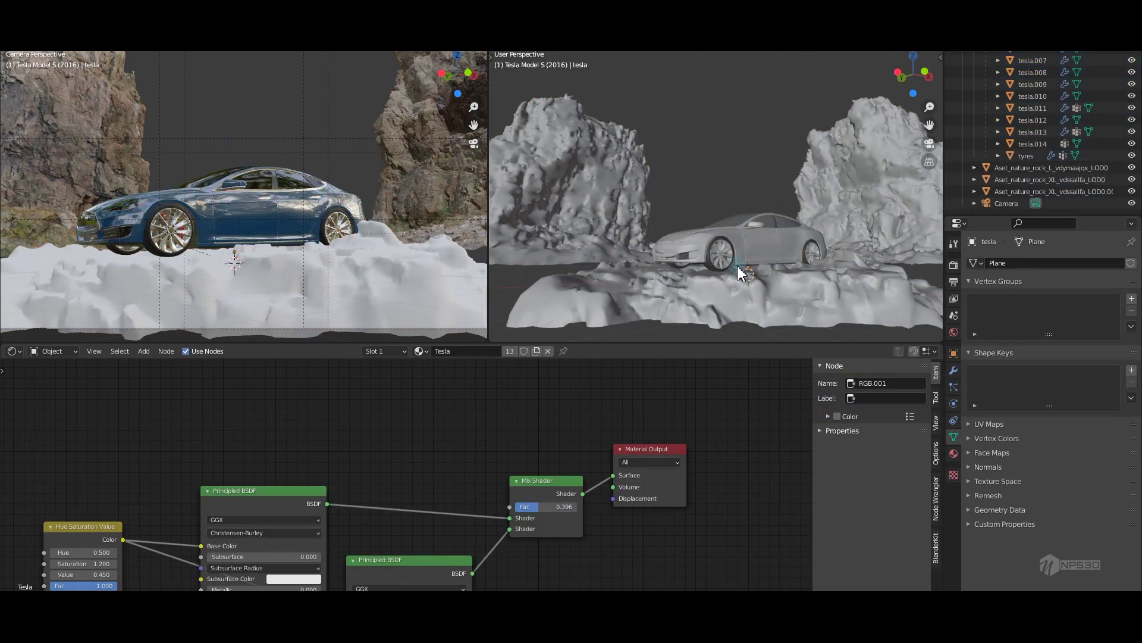
left_click(855, 273)
left_click_drag(854, 272, 810, 302)
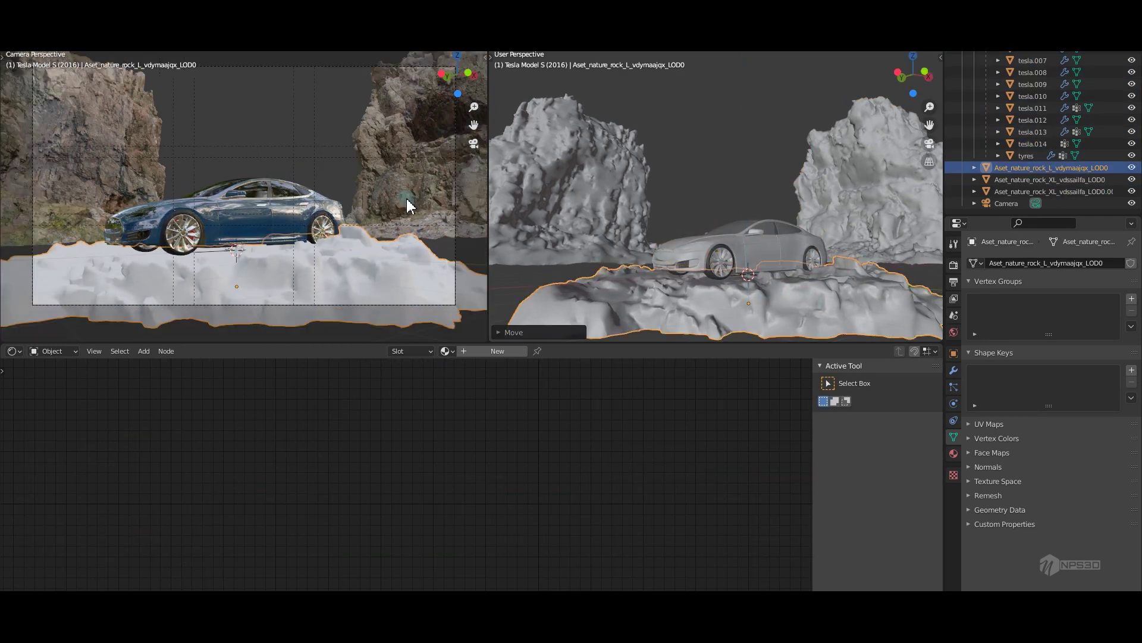
Add a plane scaled up as a large ground floor and start a new material on the flat rock.
key("shift+a")
left_click(720, 83)
key("s")
left_click(728, 194)
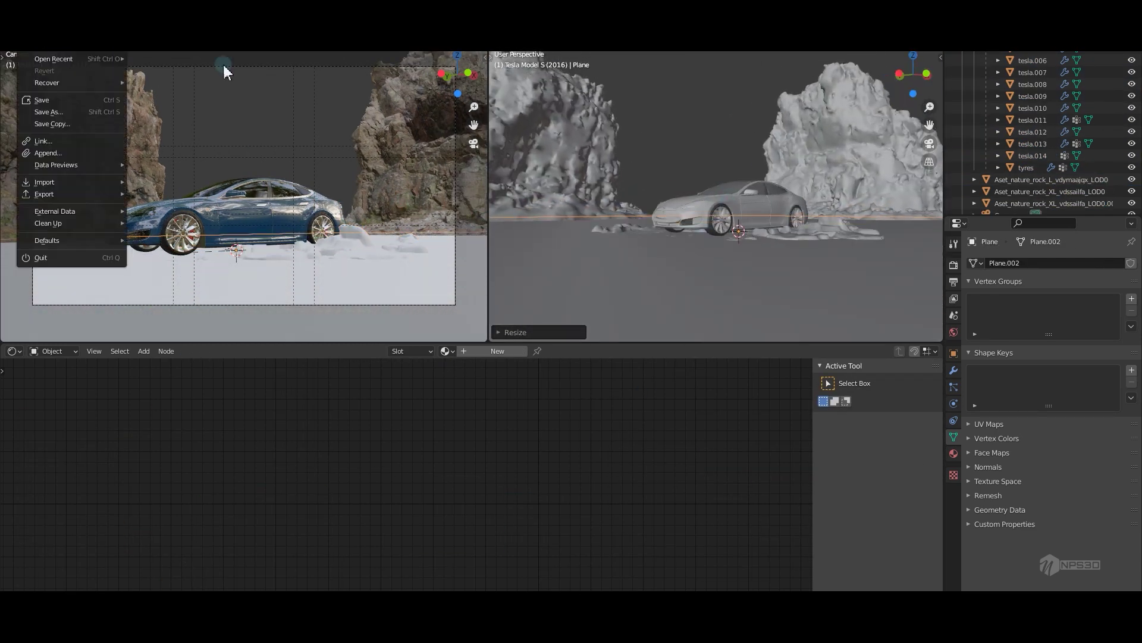
key("ctrl+z")
left_click(660, 428)
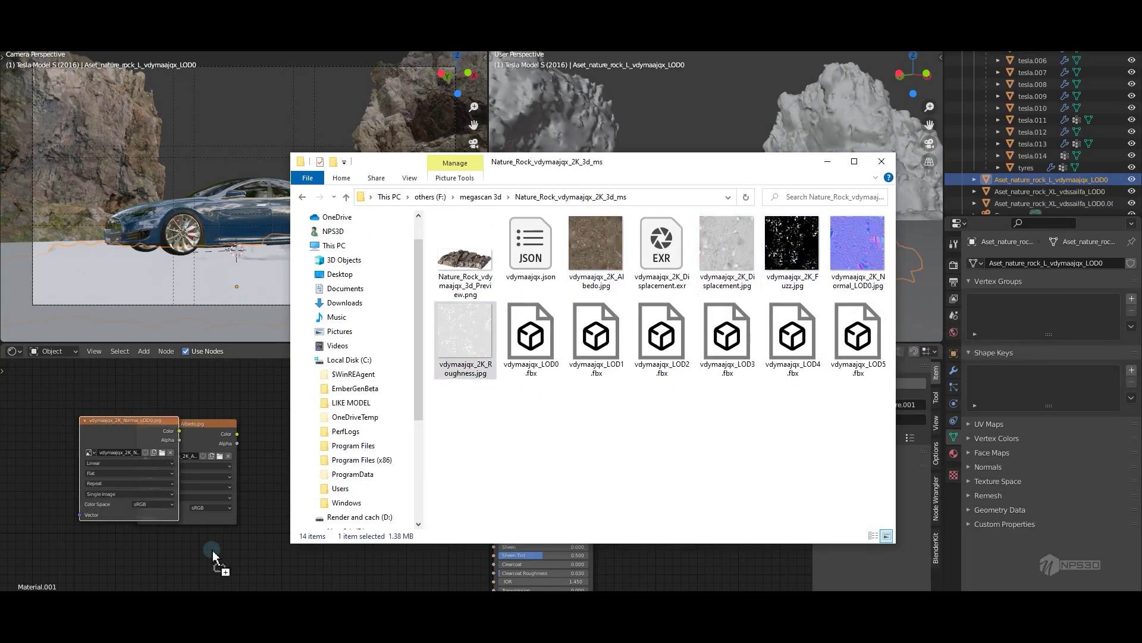
Bring in the flat rock's textures, linking albedo to Base Color and normal to the normal map.
left_click_drag(214, 558, 214, 559)
left_click_drag(237, 434, 491, 458)
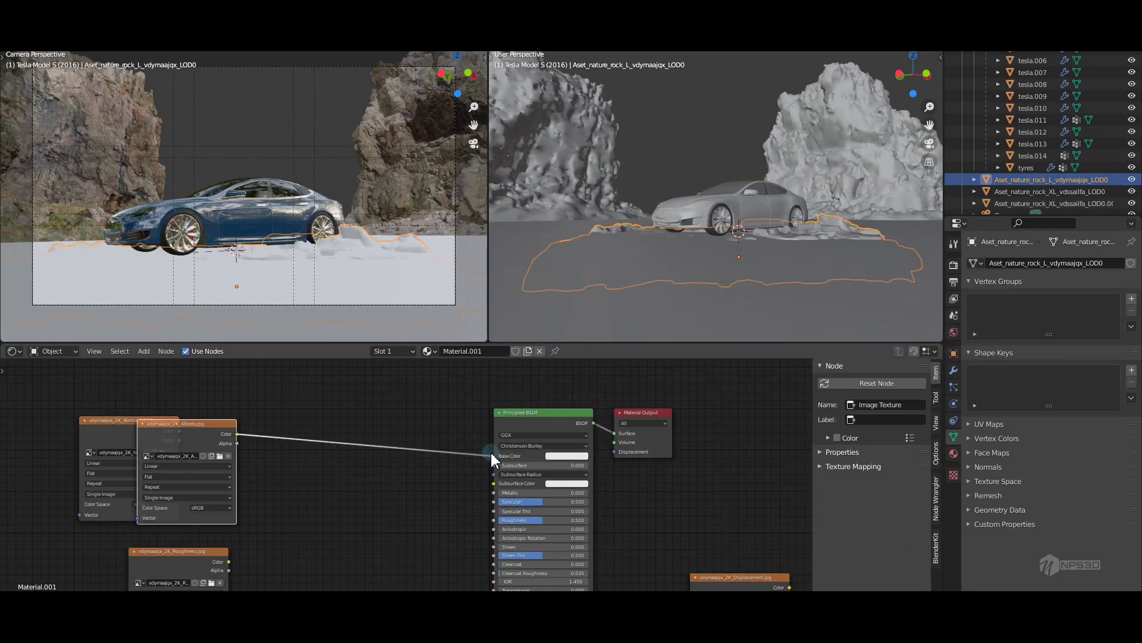
left_click_drag(179, 431, 363, 564)
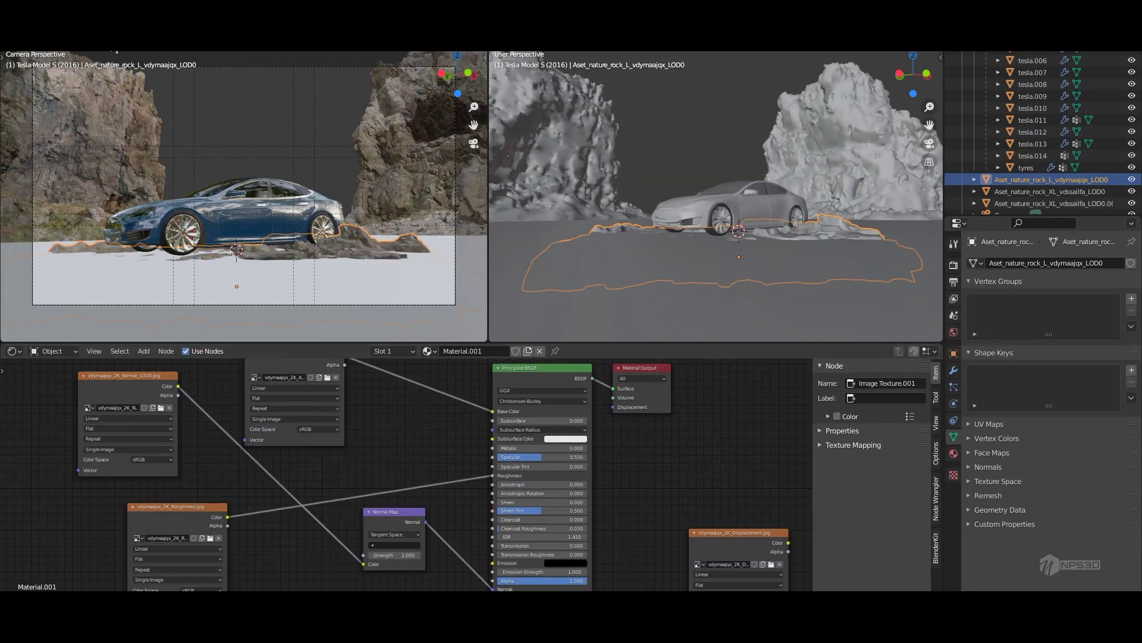
Import another rock FBX, stretch it in height, and enlarge a second large rock.
left_click(18, 57)
left_click(179, 263)
left_click(768, 498)
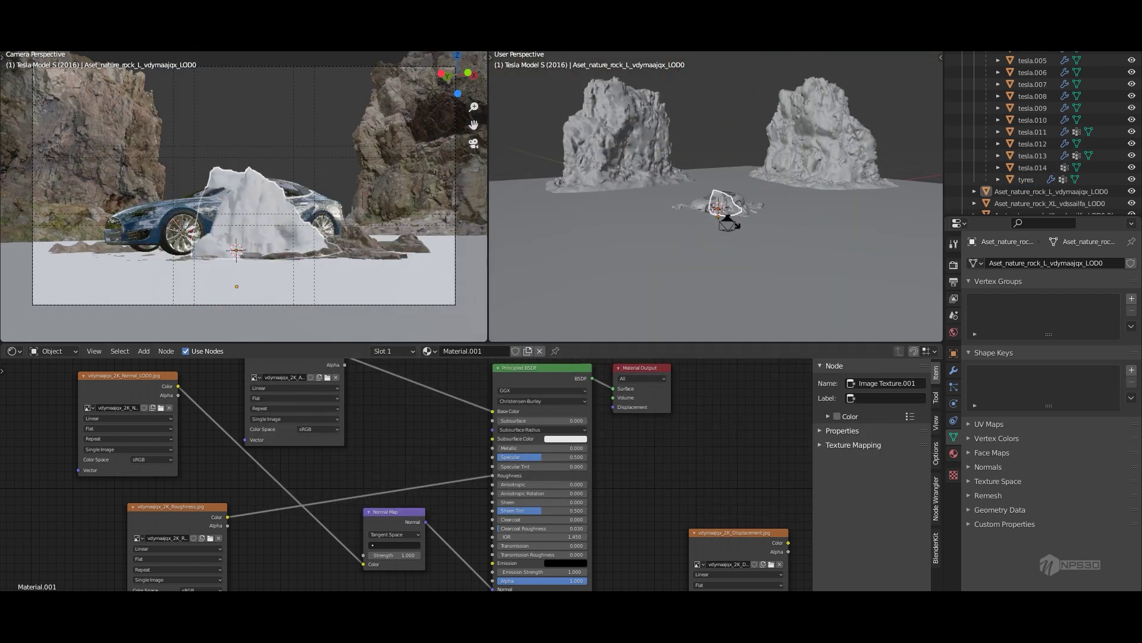
key("s")
key("z")
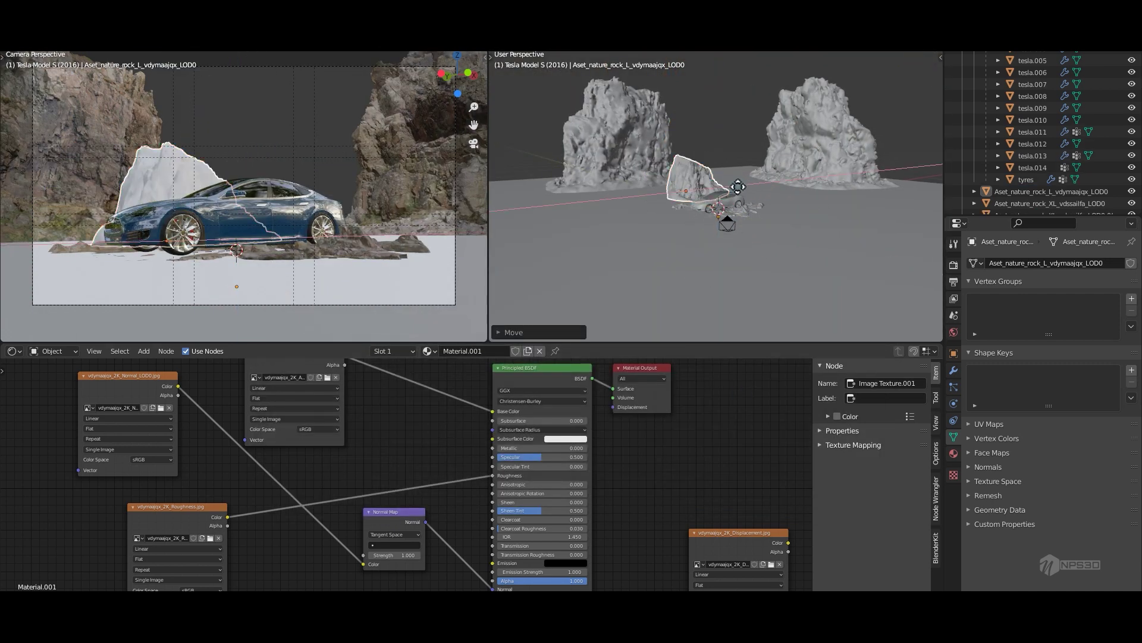
left_click(692, 192)
key("s")
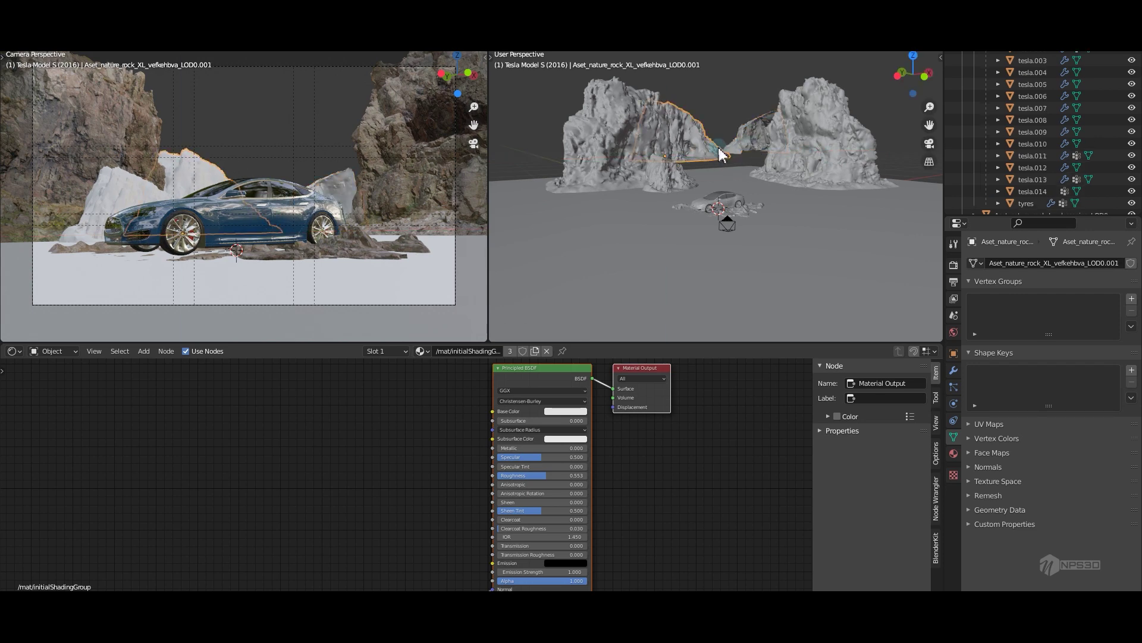
Duplicate a rock and rotate the copy to fill out the rock backdrop.
left_click(720, 155)
scroll(719, 155, "down", 4)
middle_click_drag(720, 155, 722, 169)
key("shift+d")
key("r")
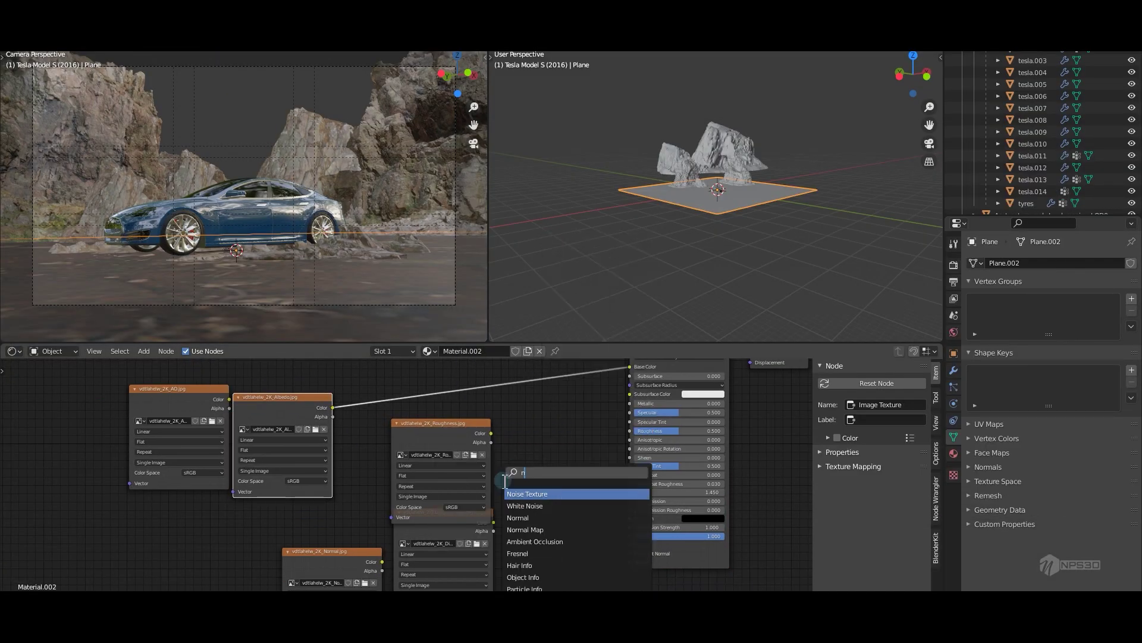
Wire the ground's roughness texture into the shader and its normal texture through the normal map.
left_click_drag(490, 434, 630, 431)
left_click_drag(382, 562, 524, 562)
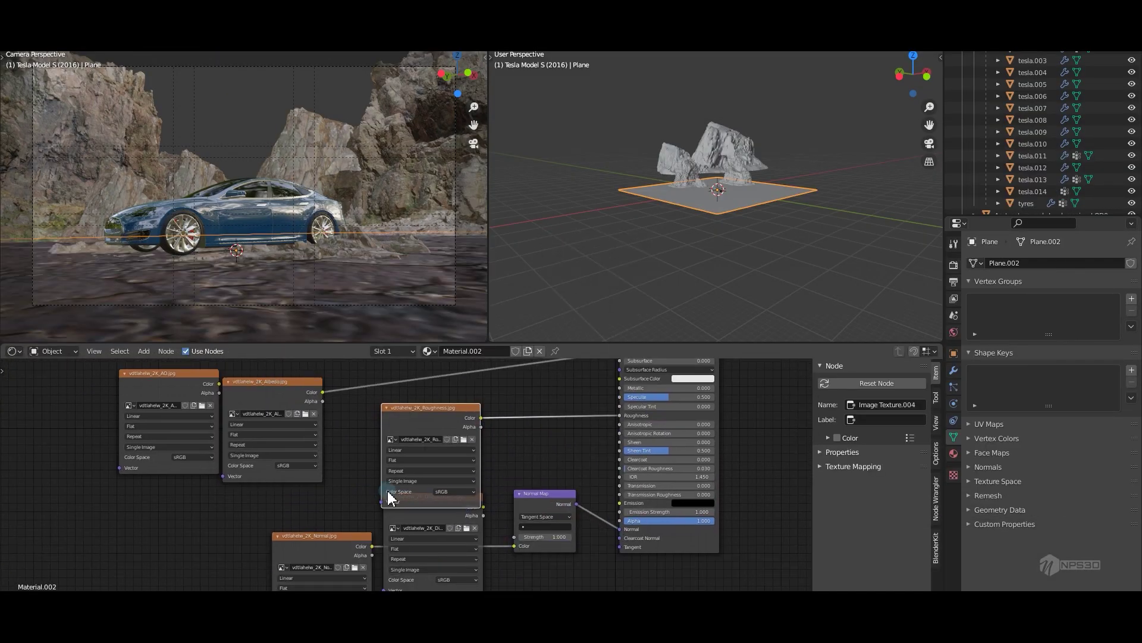
left_click_drag(444, 523, 729, 576)
left_click(729, 576)
Add Texture Coordinate/Mapping nodes and a Hue Saturation Value node with lowered saturation on the albedo.
key("ctrl+t")
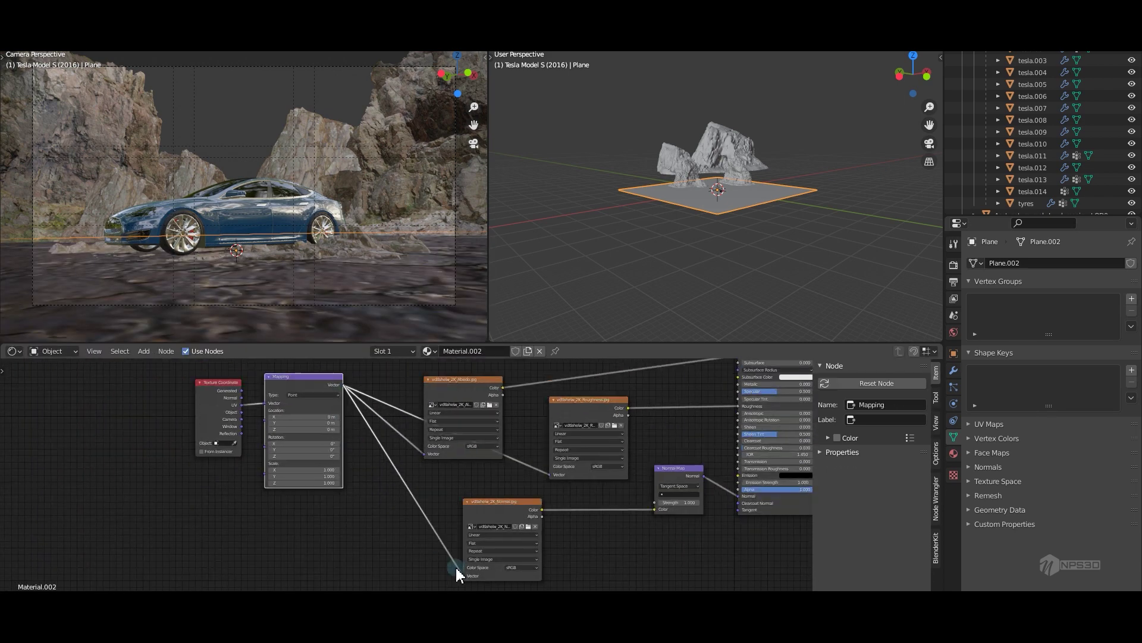
scroll(365, 585, "up", 5)
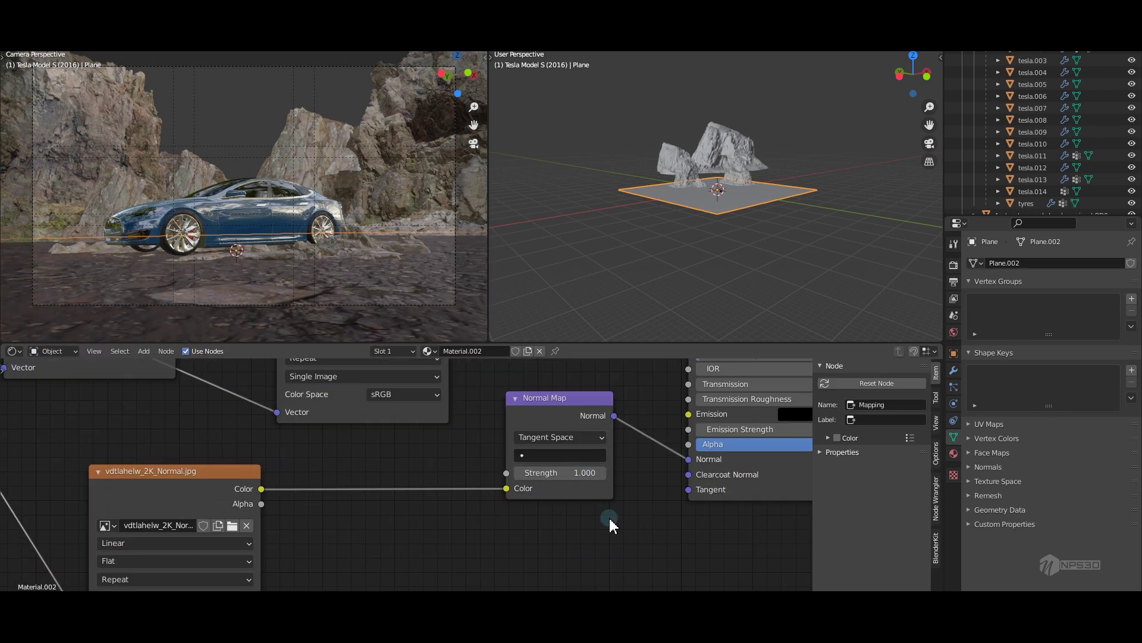
scroll(613, 523, "down", 2)
middle_click_drag(613, 523, 469, 452)
left_click_drag(545, 486, 511, 486)
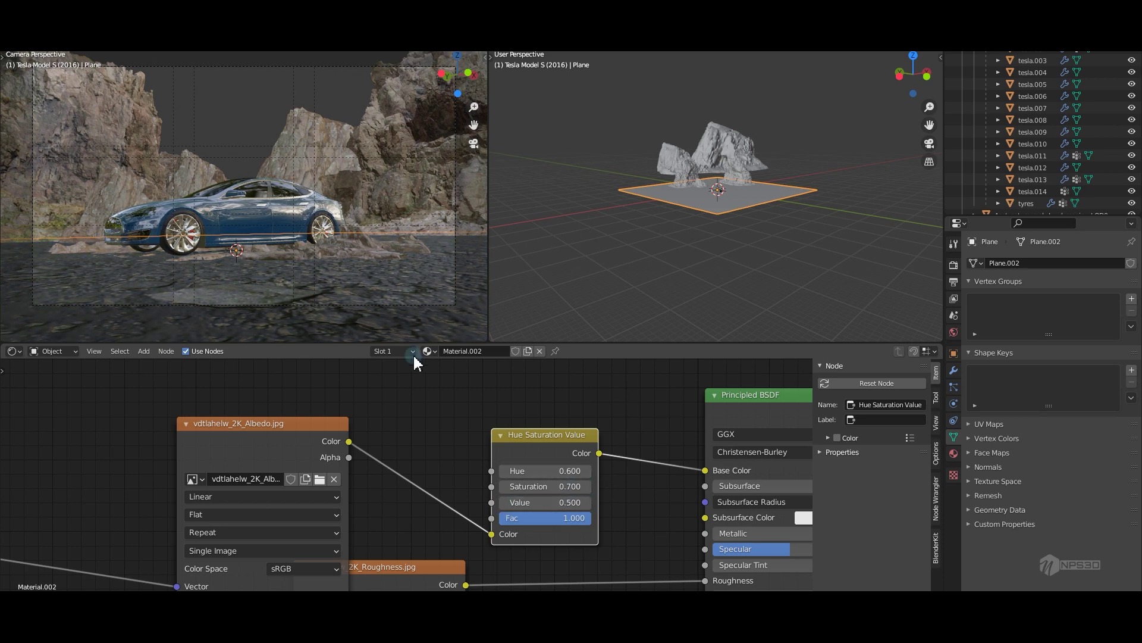
scroll(726, 223, "up", 5)
scroll(726, 224, "up", 4)
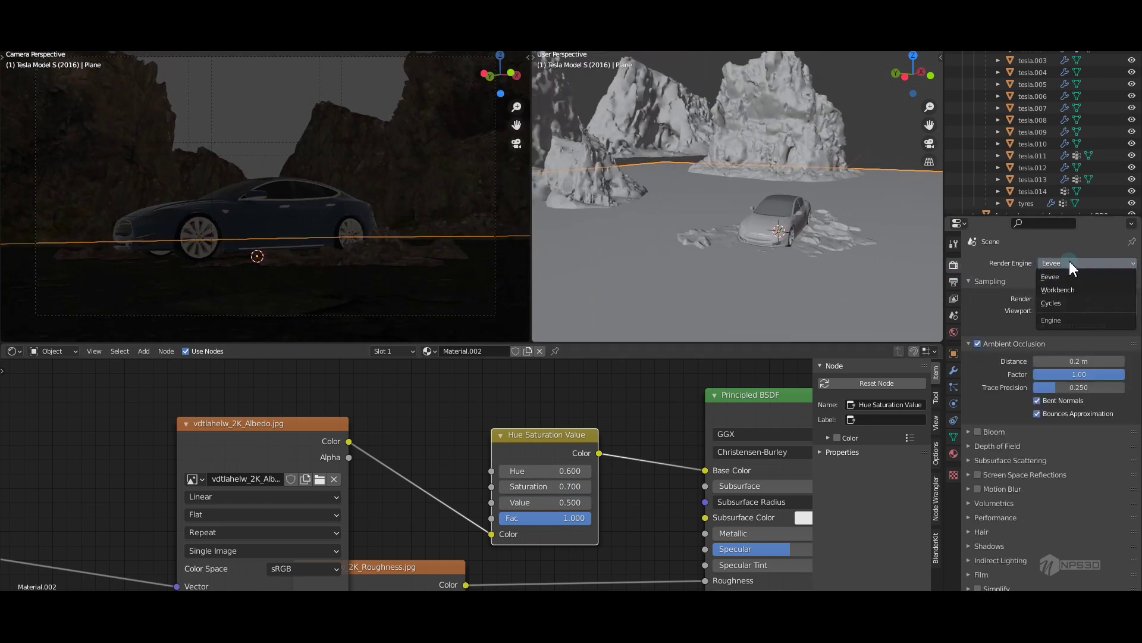
Switch the render engine to Cycles and set the World color to a Sky Texture.
left_click(1051, 303)
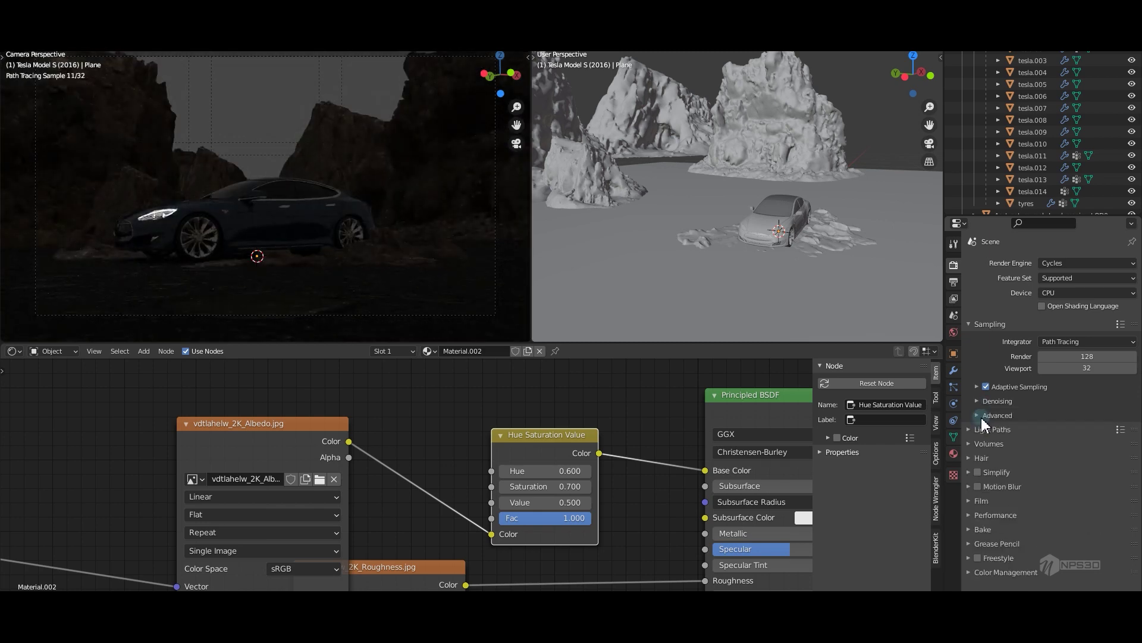
left_click(954, 332)
left_click(1038, 333)
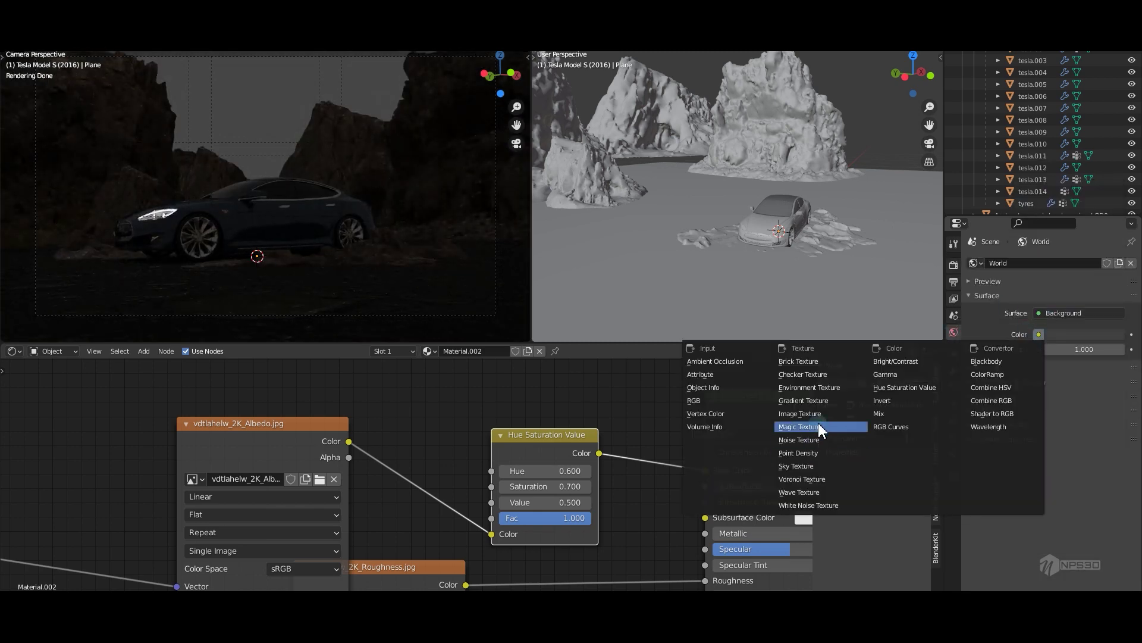
left_click(1085, 336)
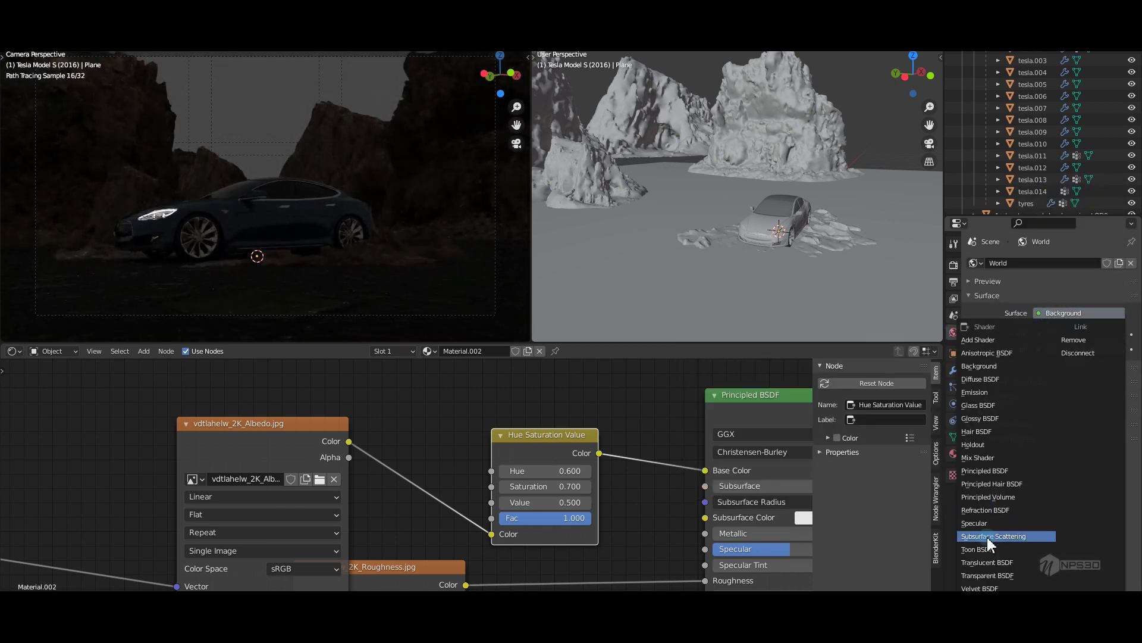
left_click(1039, 334)
left_click(797, 466)
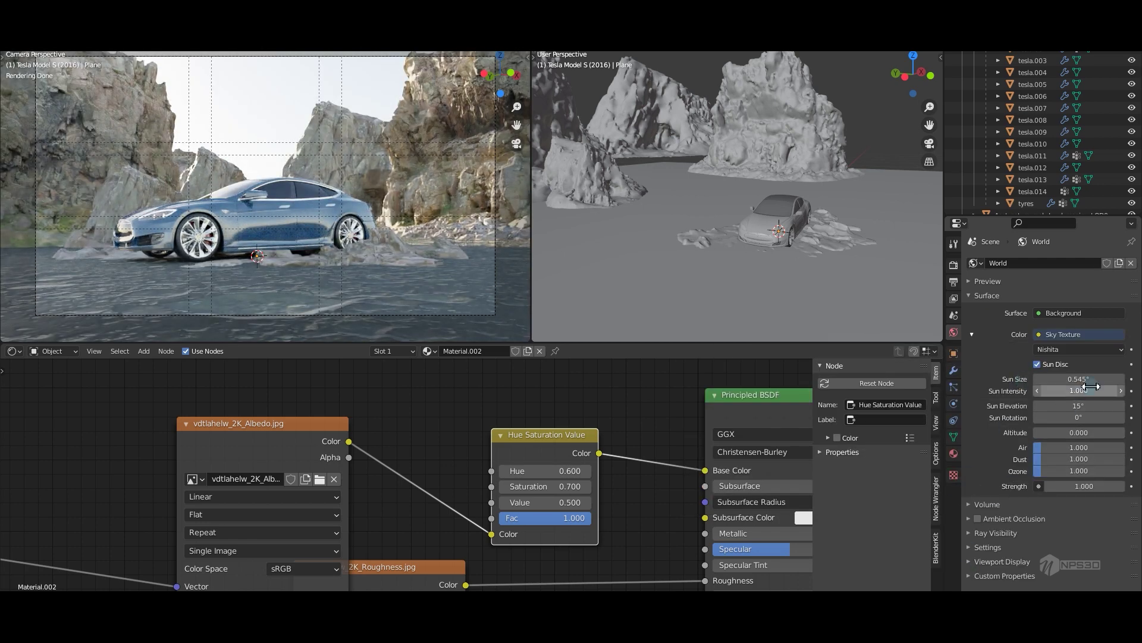
key("Return")
Lower the render exposure and set the sun rotation to 180°.
left_click(954, 264)
left_click_drag(1088, 551, 1048, 551)
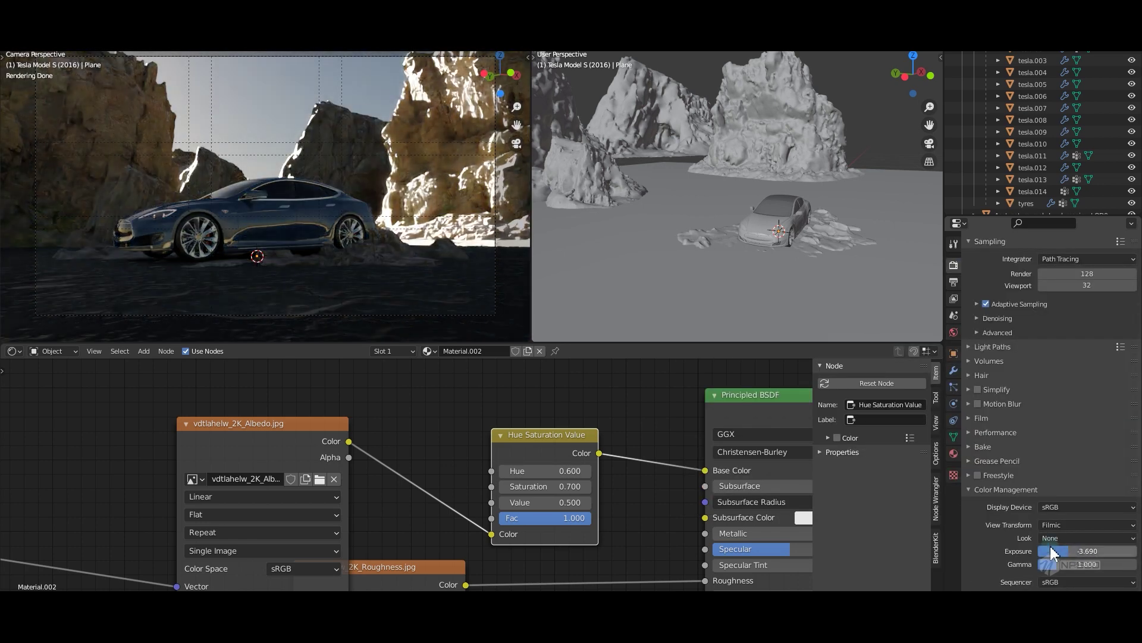
left_click(954, 332)
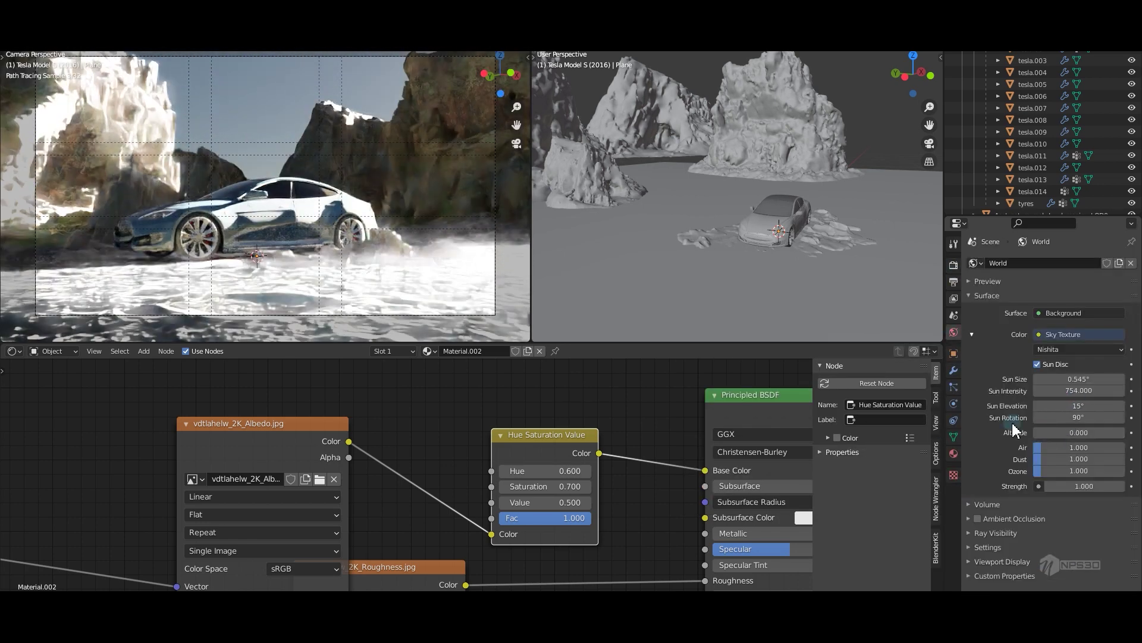
double_click(1065, 418)
type("180")
key("Return")
Fine-tune the render exposure and adjust the sun size.
left_click(954, 265)
left_click_drag(1074, 561, 1005, 552)
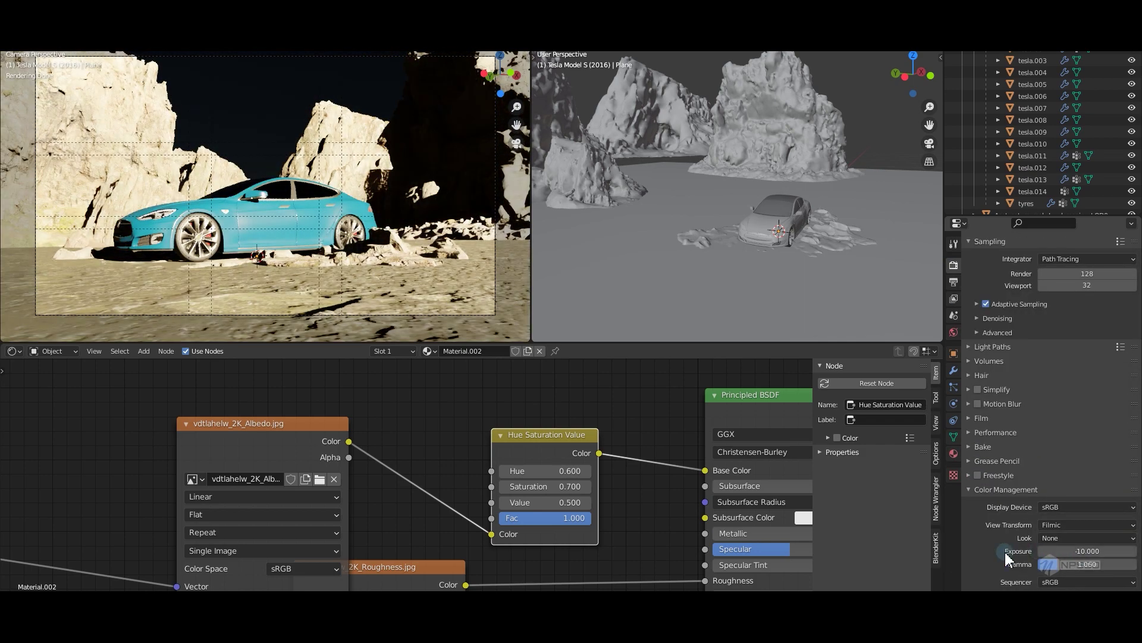
left_click(954, 332)
left_click_drag(1080, 380, 1065, 381)
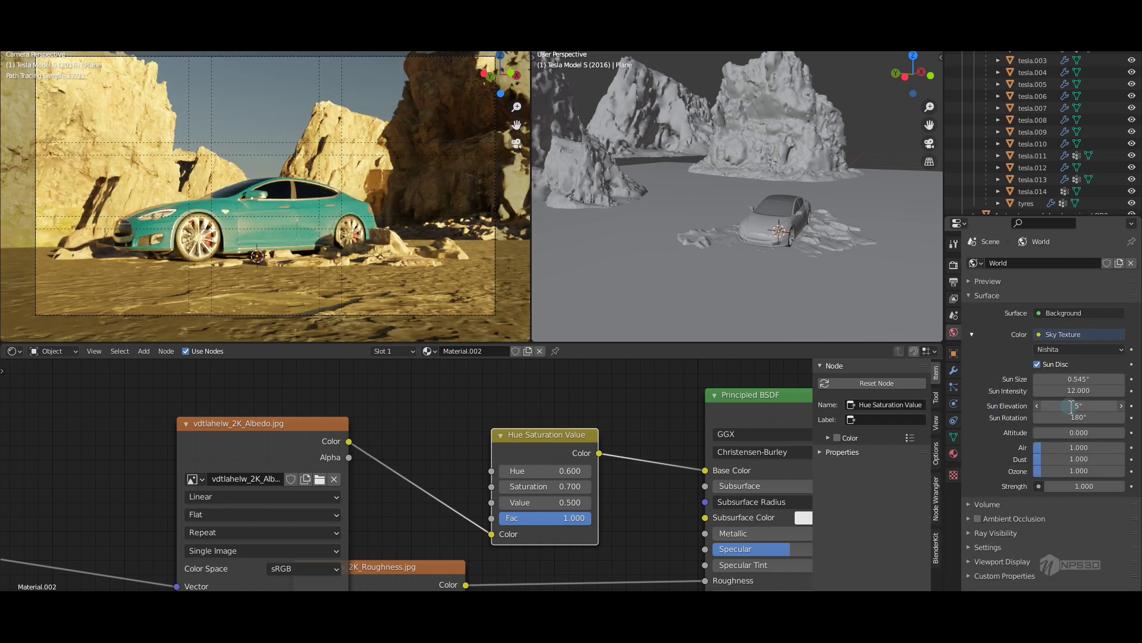
left_click(954, 265)
left_click_drag(1065, 551, 1047, 551)
left_click(954, 332)
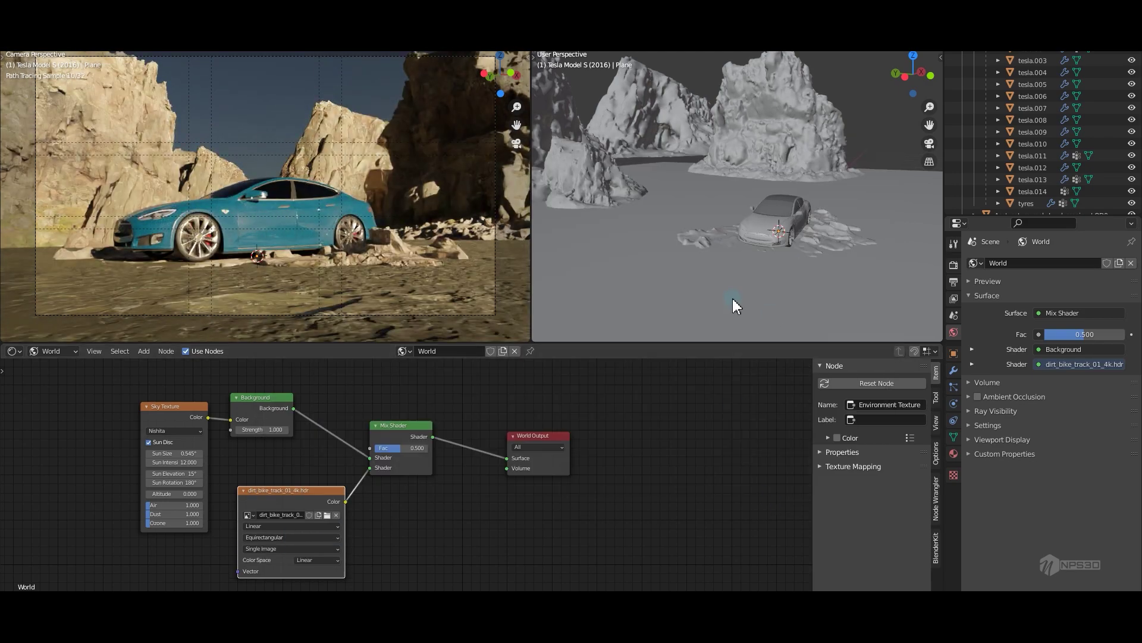
Multiply the HDR brightness by 45.9 with a Math node and set the world mix factor to 0.483.
middle_click_drag(733, 298, 850, 160)
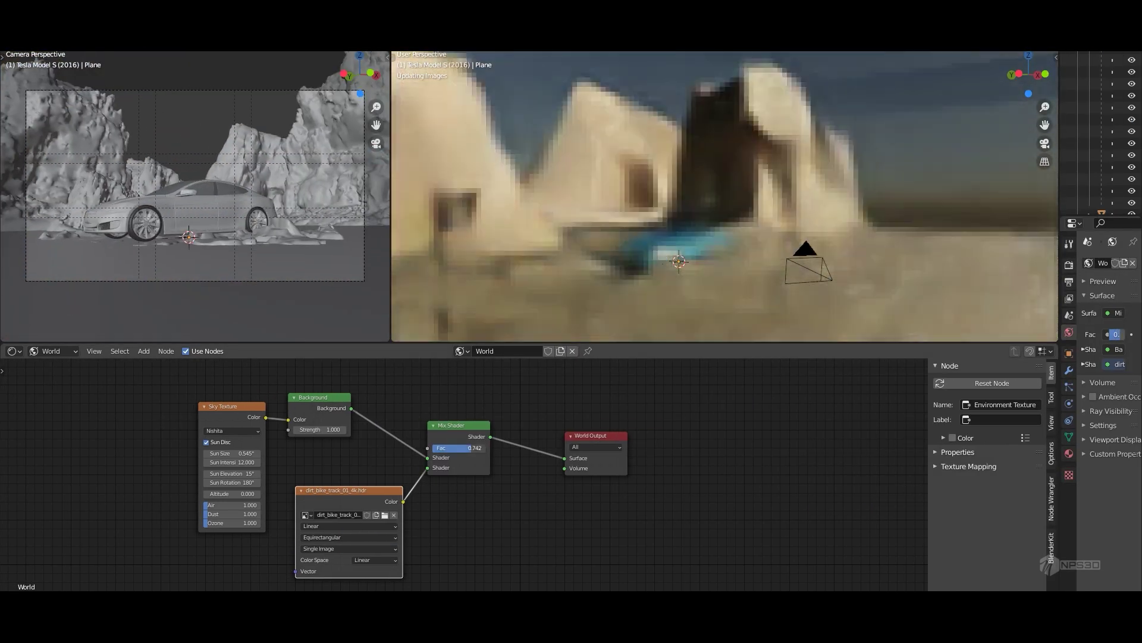
left_click_drag(455, 447, 485, 448)
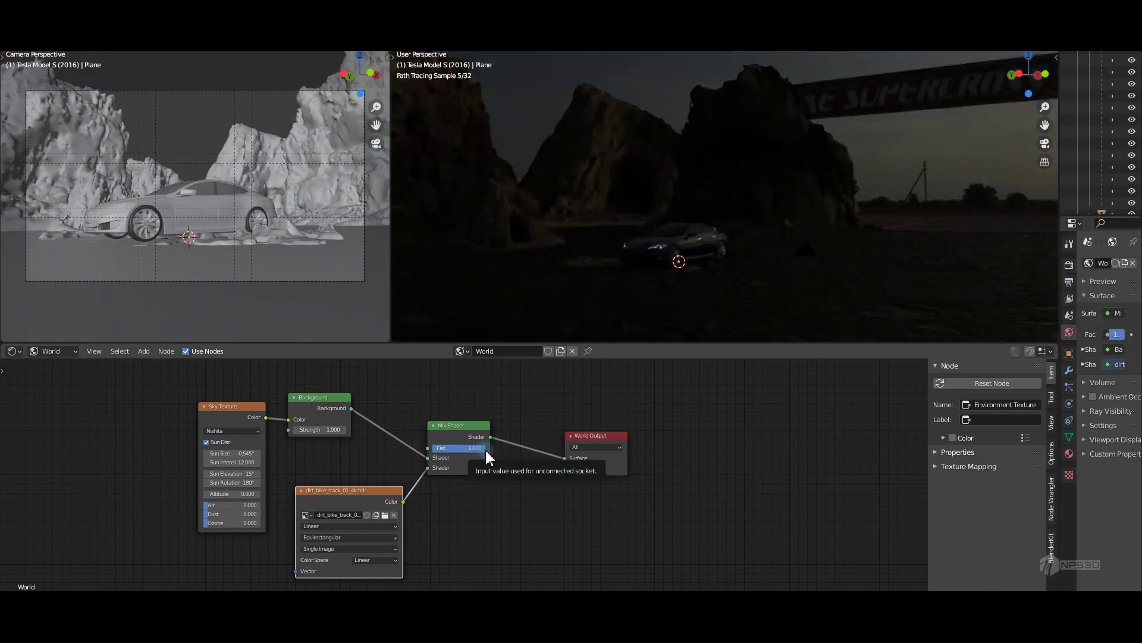
left_click(485, 495)
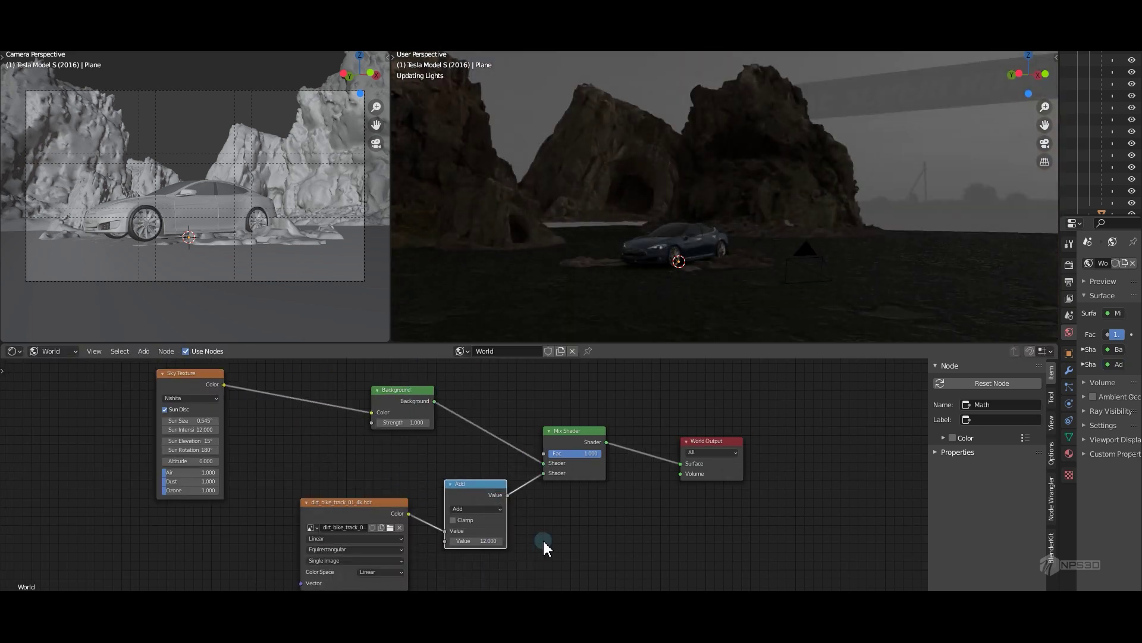
key("shift+a")
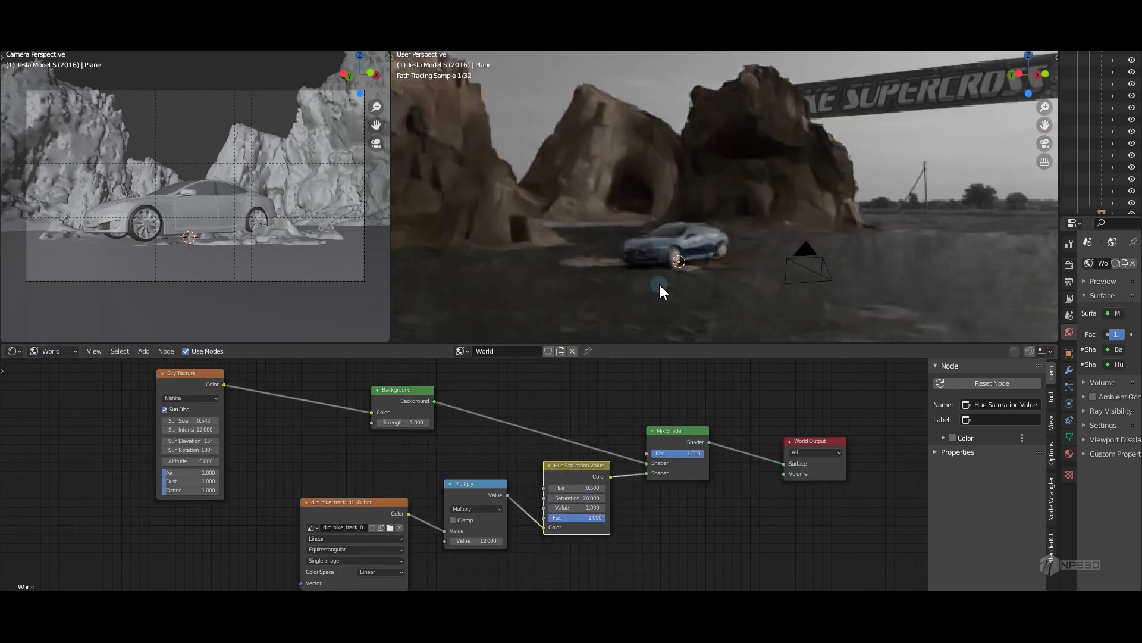
left_click_drag(476, 540, 483, 546)
left_click_drag(693, 453, 678, 455)
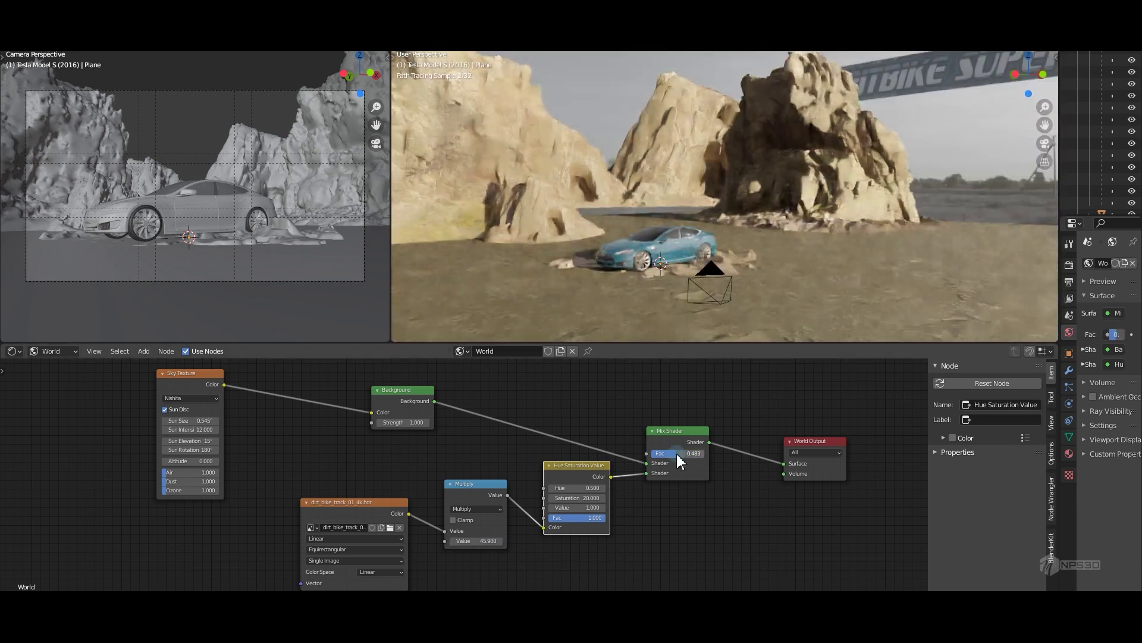
Rotate the sun to 150° and frame a selected rock in the viewport.
left_click_drag(390, 196, 836, 197)
left_click_drag(1059, 280, 839, 279)
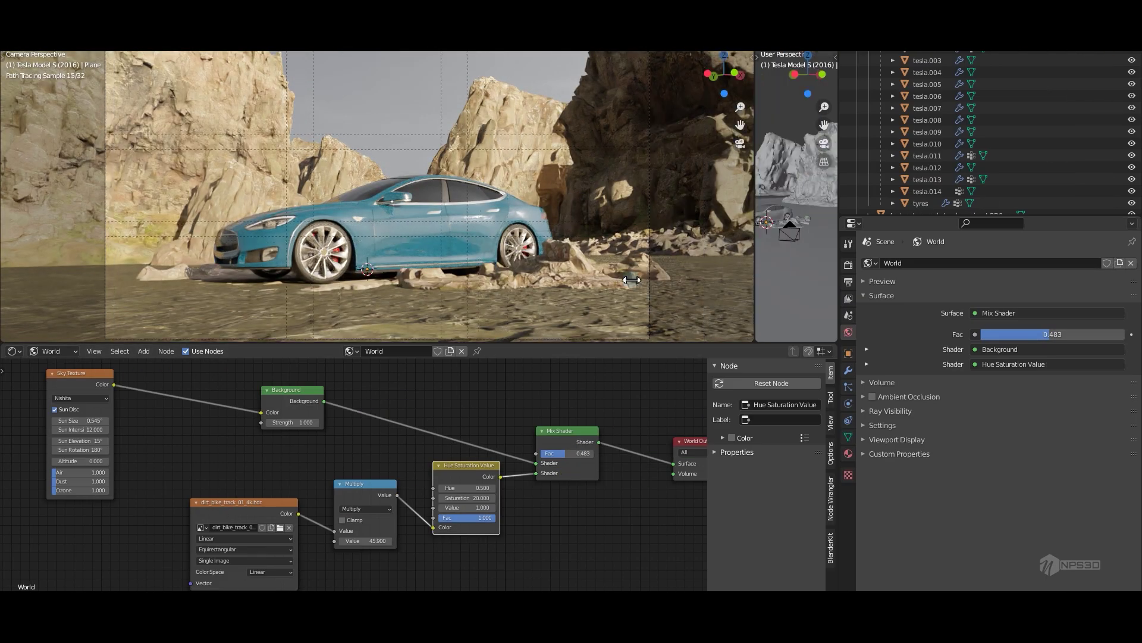
left_click_drag(631, 280, 547, 315)
left_click(866, 349)
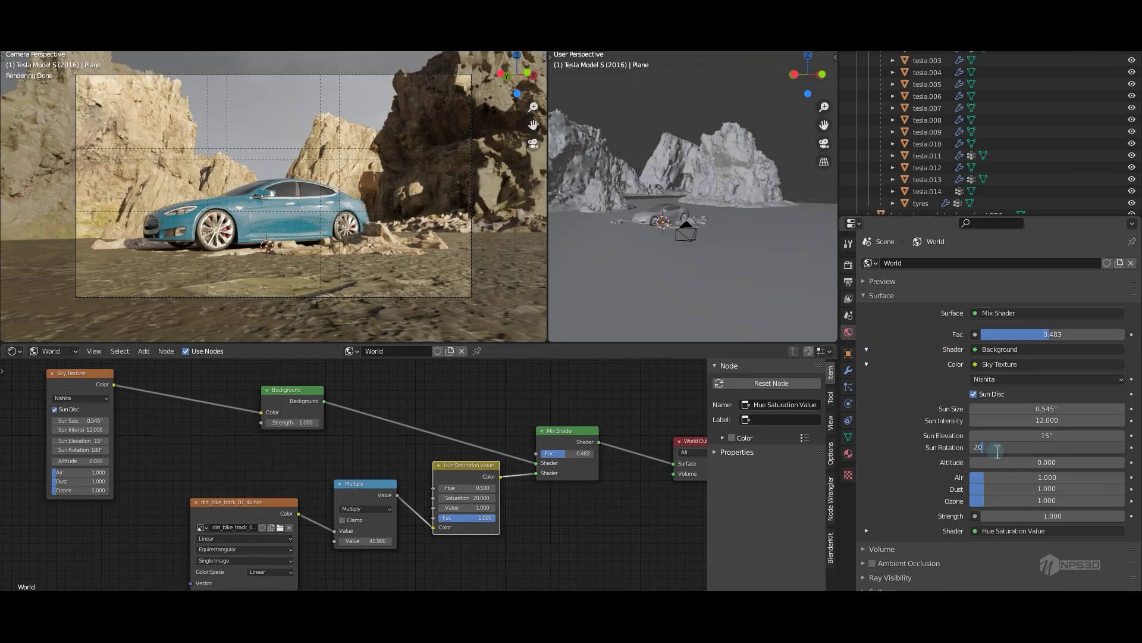
mouse_move(1092, 448)
left_mouse_down()
mouse_move(952, 456)
mouse_move(1056, 442)
left_mouse_up()
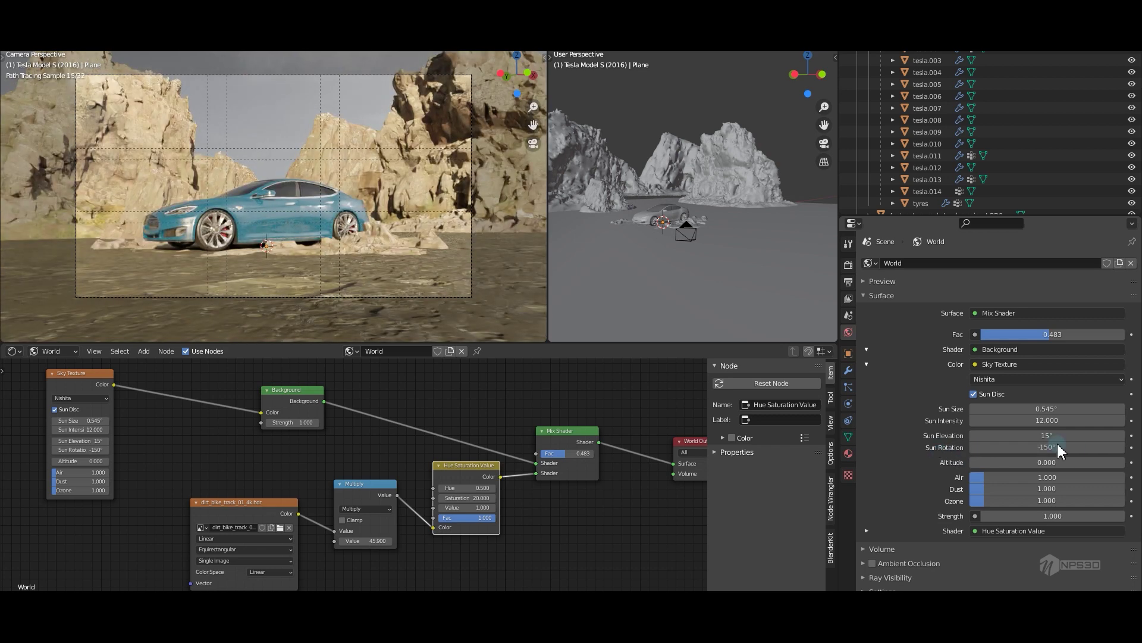
left_click(641, 233)
key("KP_Decimal")
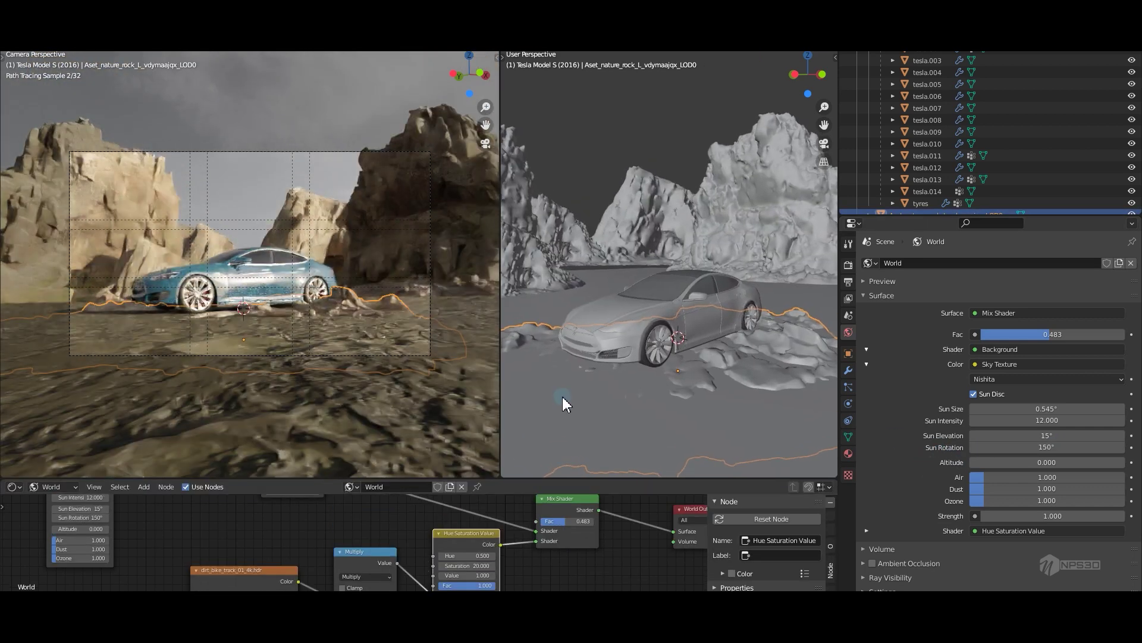
Isolate the selected rock in local view and sculpt detail onto it in Sculpt Mode.
key("KP_Divide")
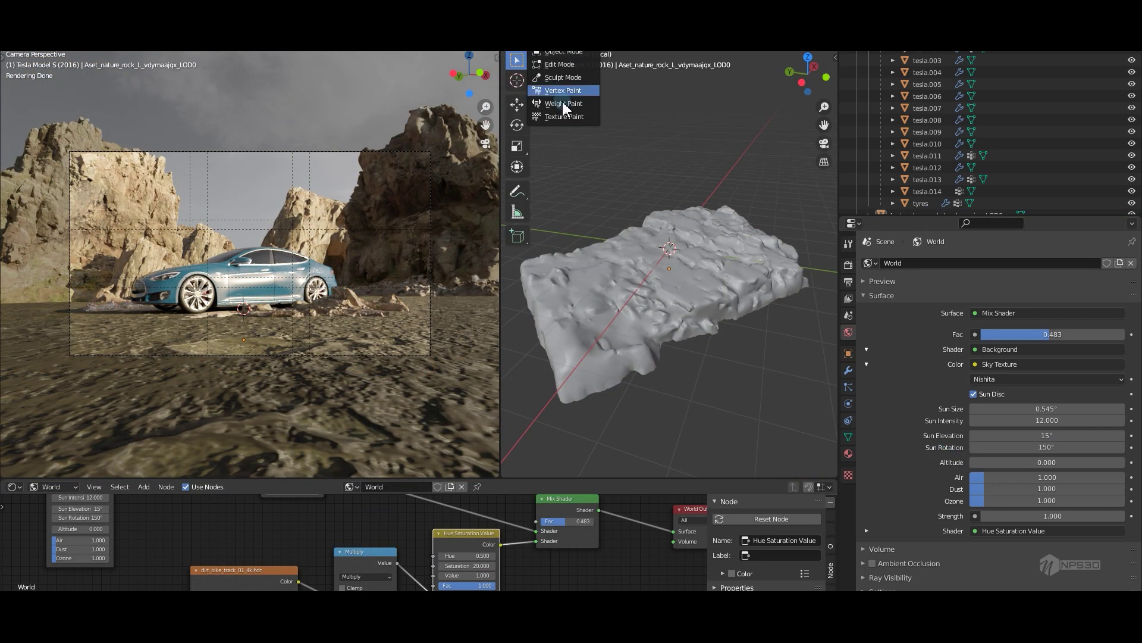
left_click(563, 78)
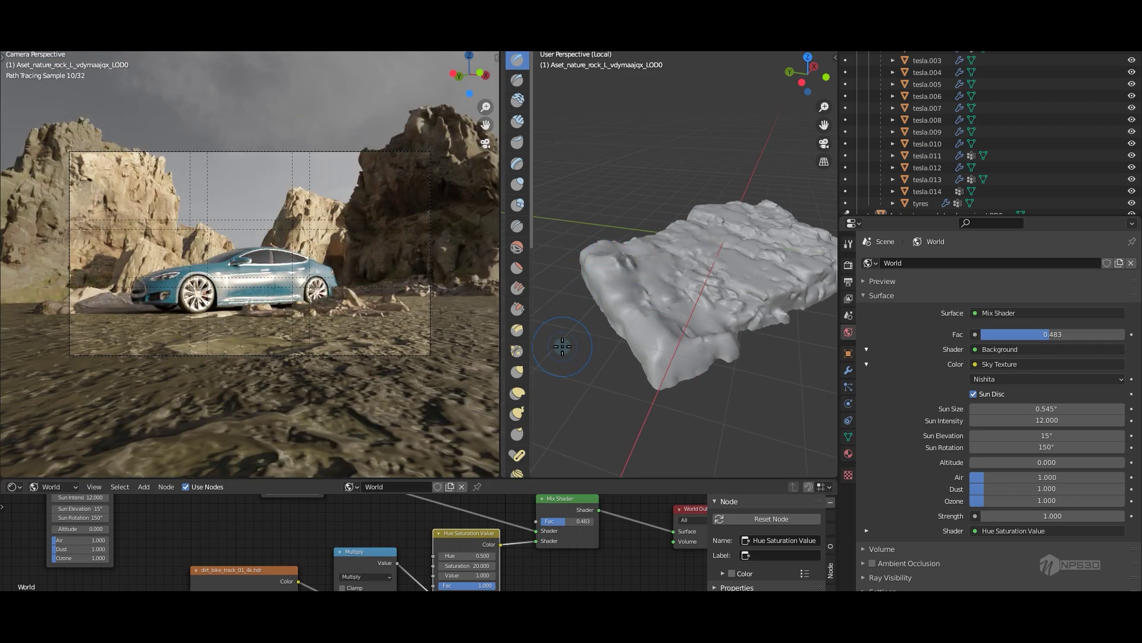
left_click_drag(753, 257, 733, 272)
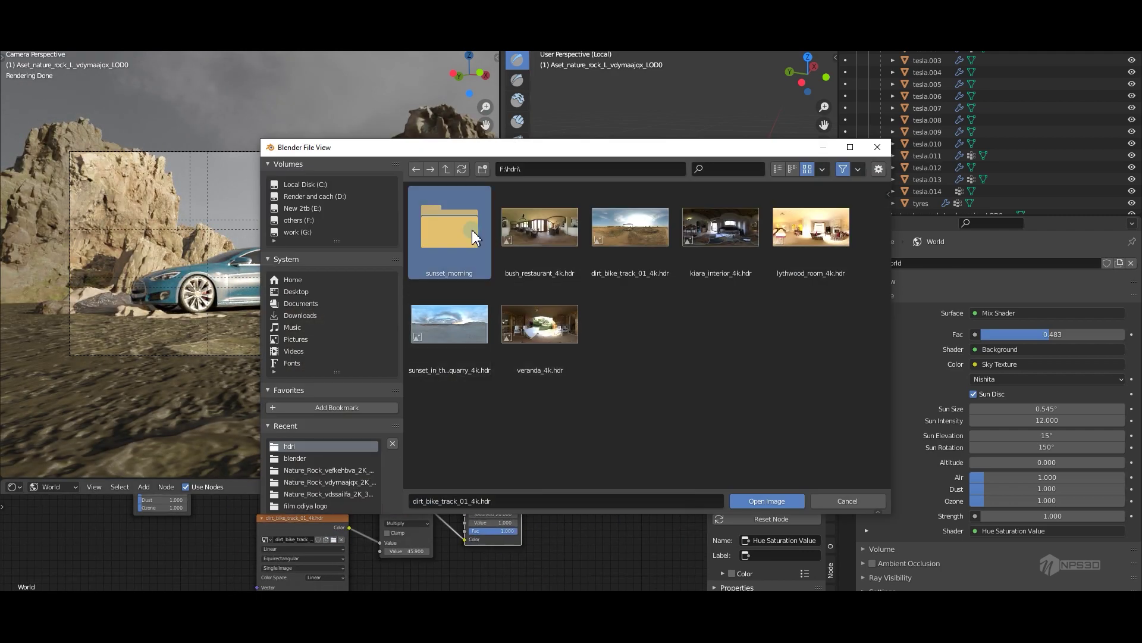
Load wasteland_clouds.jpg from the sunset_morning folder as the environment image.
double_click(472, 229)
double_click(542, 362)
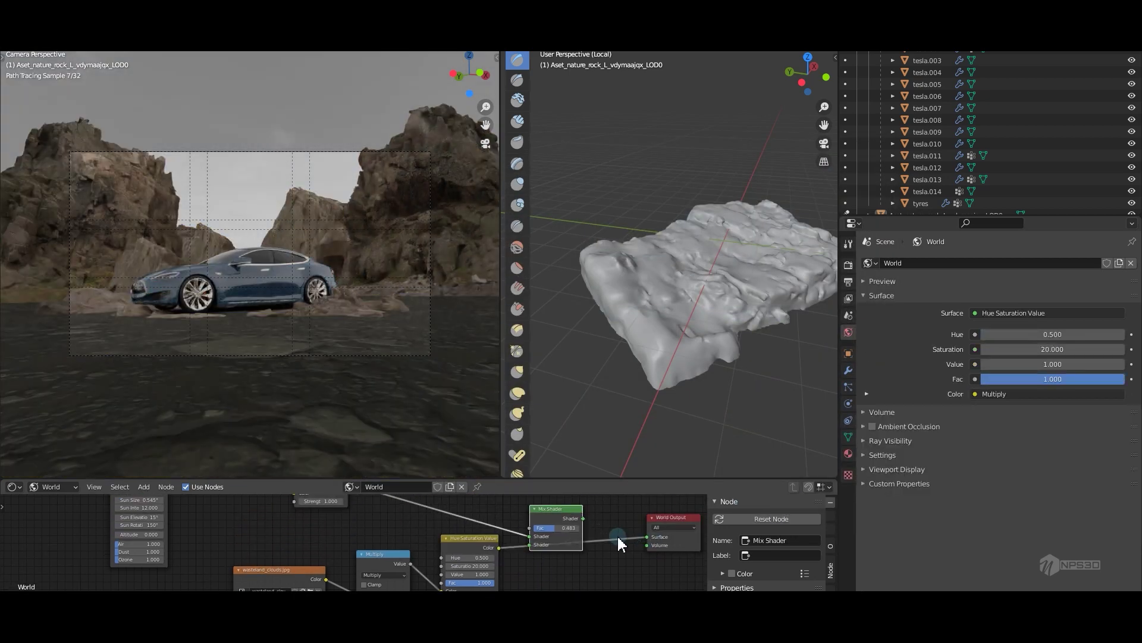
scroll(558, 544, "down", 2, "shift")
Try Power, Minimum and Add on the Math node before returning it to Multiply.
left_click(409, 530)
left_click(416, 498)
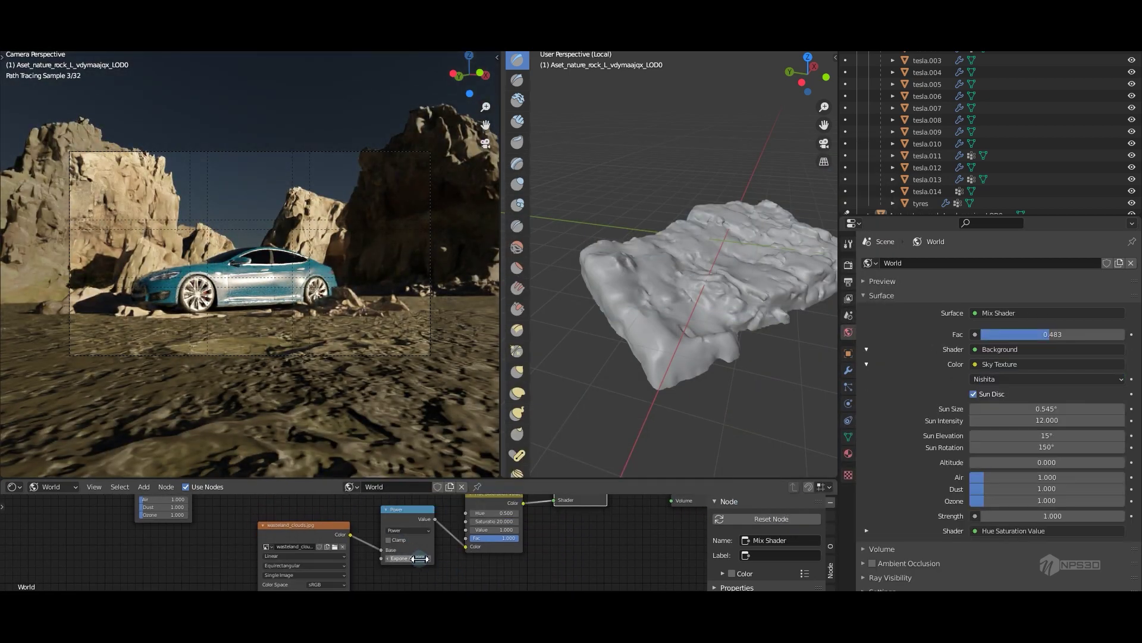
left_click(408, 530)
left_click(412, 452)
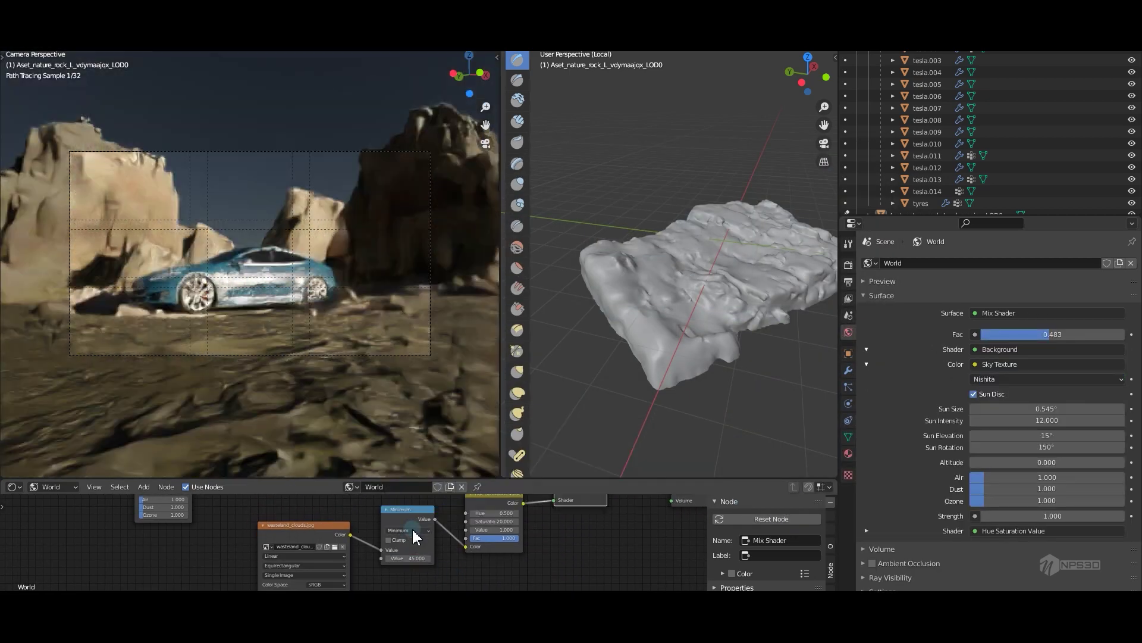
left_click(392, 433)
scroll(583, 529, "up", 1, "shift")
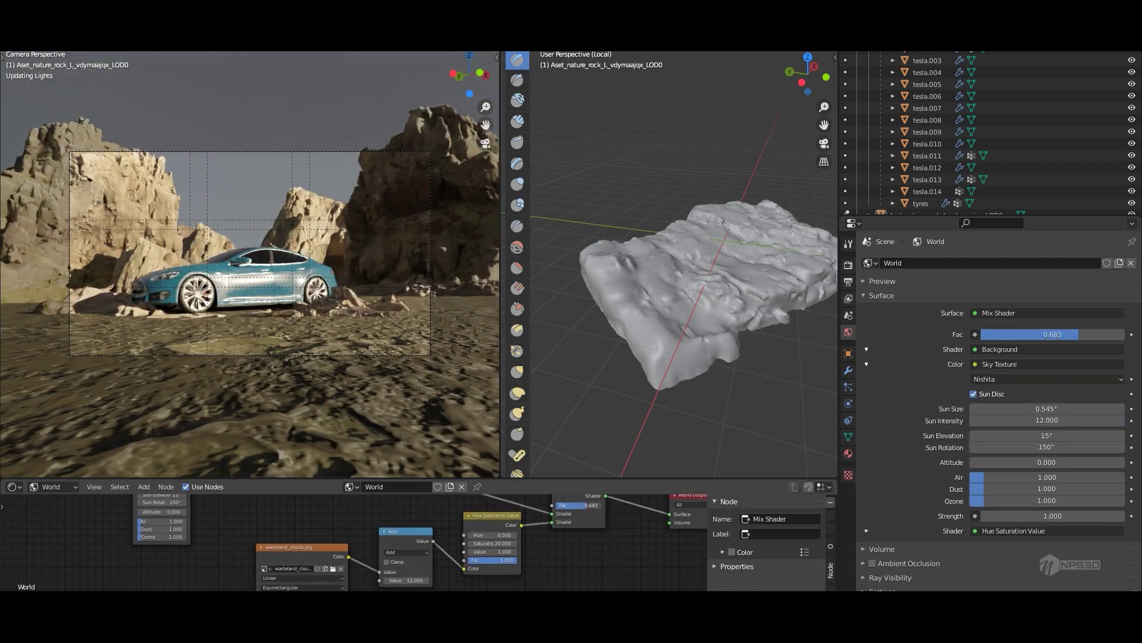
scroll(415, 563, "down", 1, "shift")
left_click(409, 535)
left_click(408, 512)
Return to the full scene and add a large flattened cube around it with new Material.003.
key("ctrl+Tab")
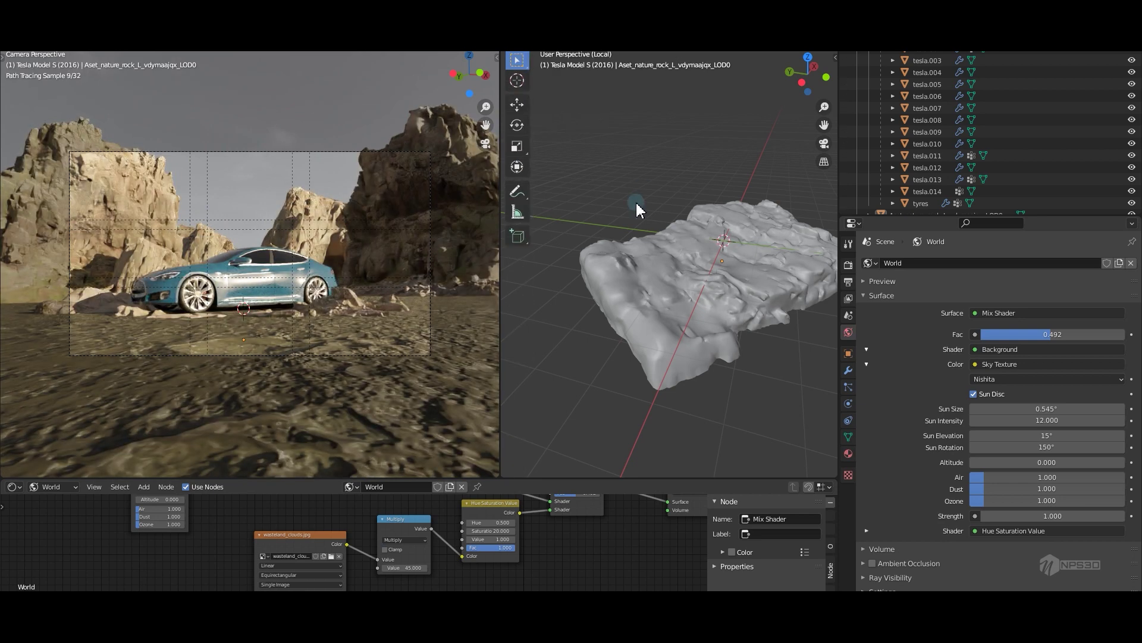
key("KP_Divide")
key("shift+a")
left_click(744, 250)
key("g")
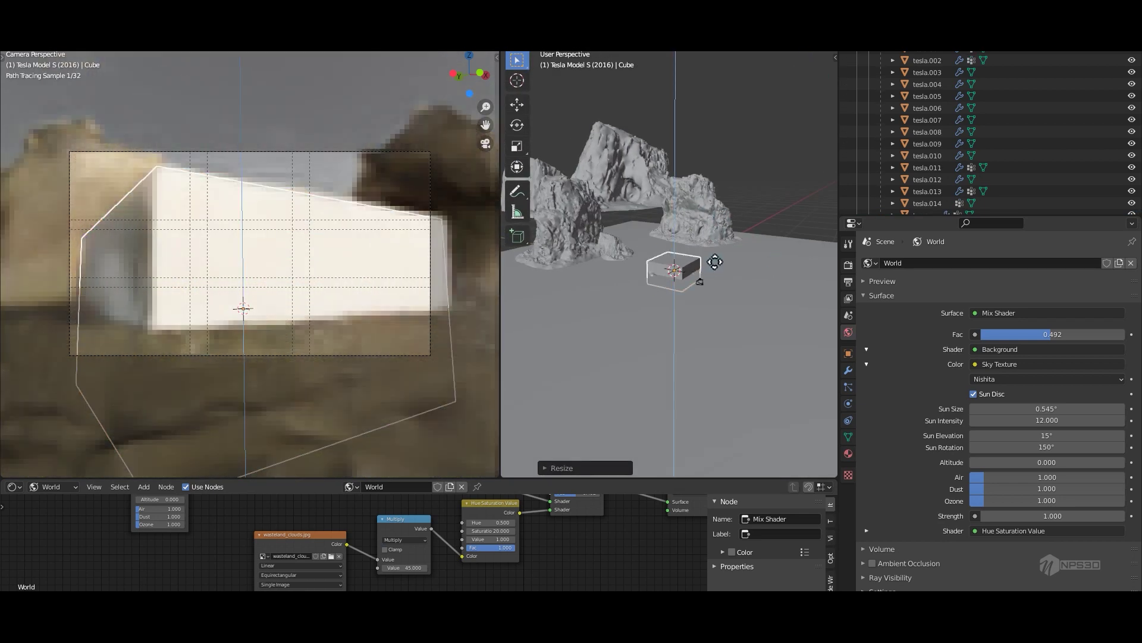
left_click(686, 241)
key("s")
key("shift+z")
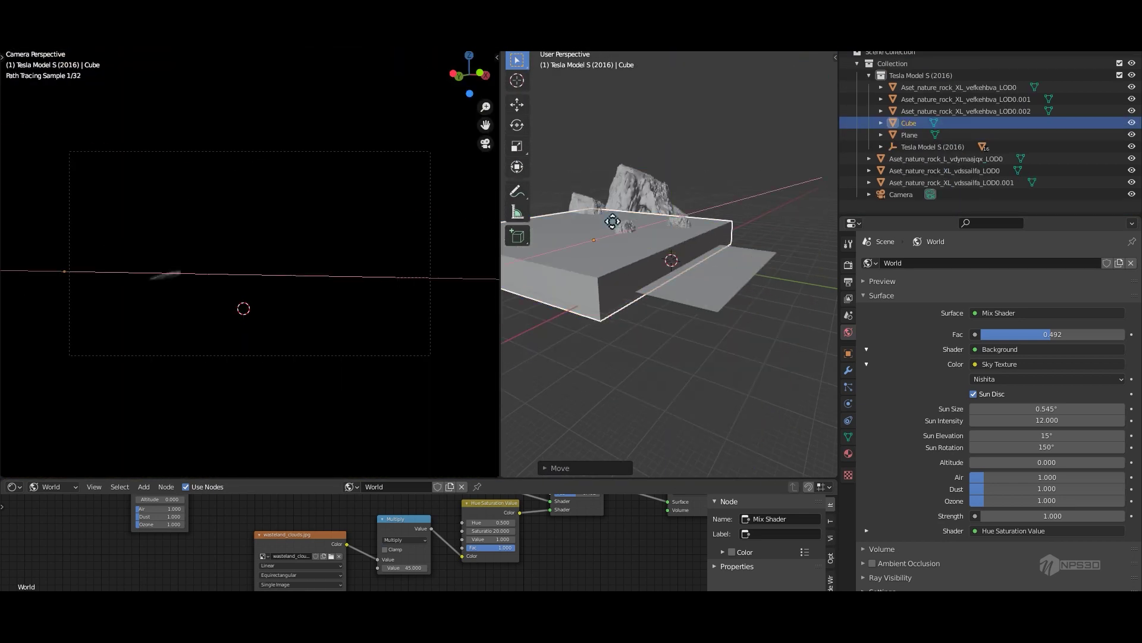
left_click(53, 486)
left_click(60, 506)
Add a Principled Volume node and connect it to the Material Output Volume socket.
left_click(446, 487)
left_click_drag(475, 479, 475, 405)
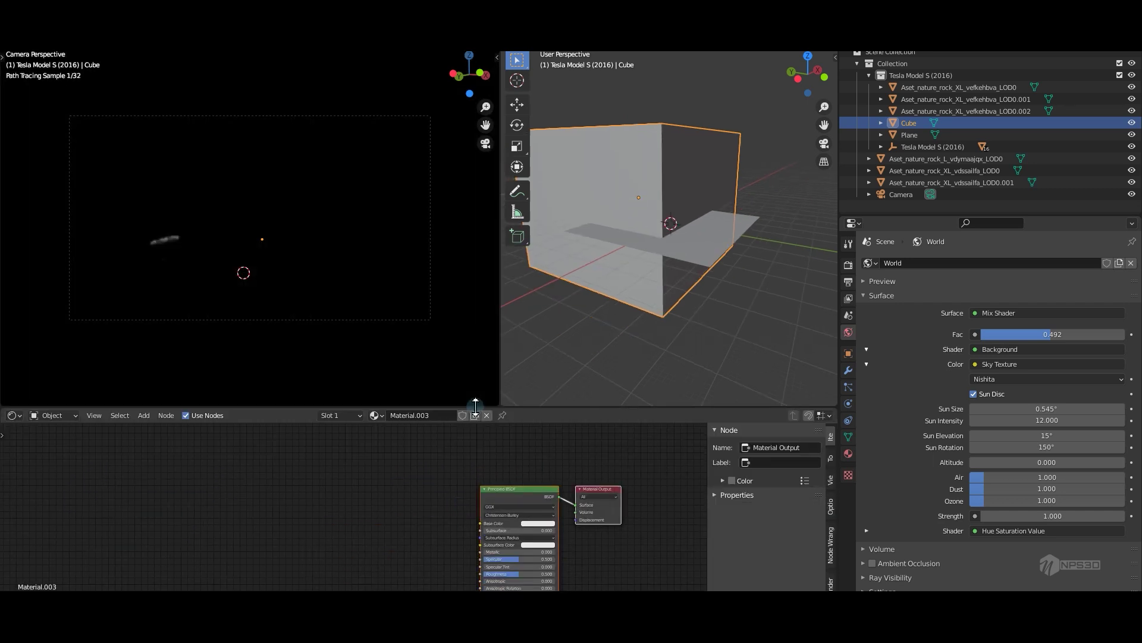
key("shift+a")
left_click(405, 481)
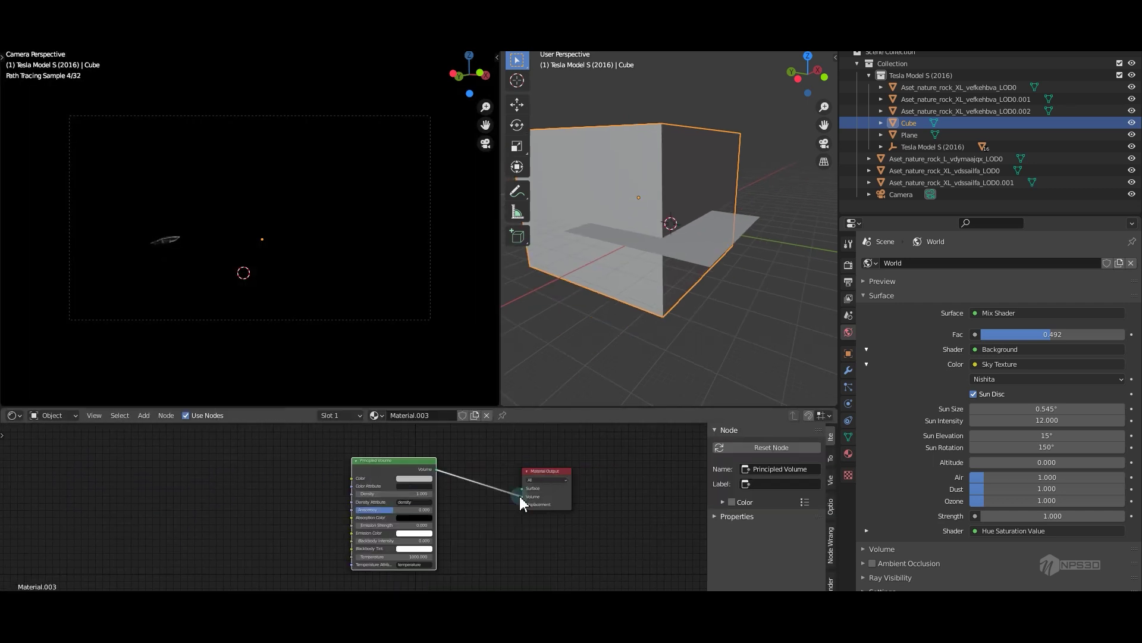
left_click_drag(522, 503, 522, 497)
Feed a Spherical Gradient Texture into the volume Color, distorted by a Noise Texture on its Vector.
scroll(485, 517, "up", 2)
scroll(464, 518, "up", 1)
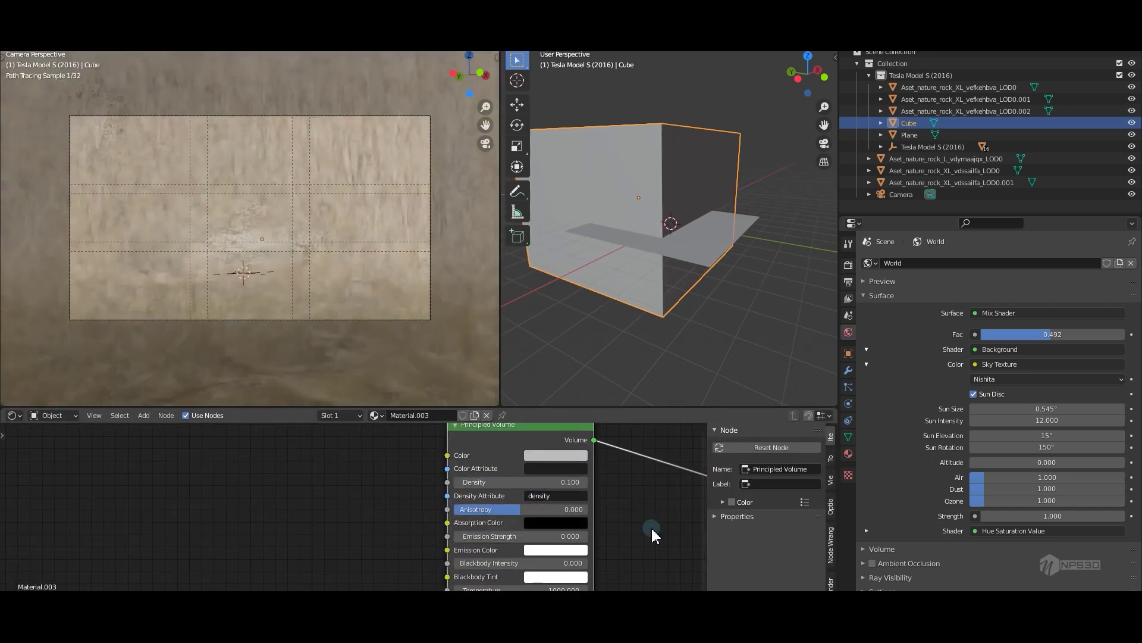
middle_click_drag(652, 534, 578, 549)
left_click_drag(373, 469, 263, 474)
left_click(311, 502)
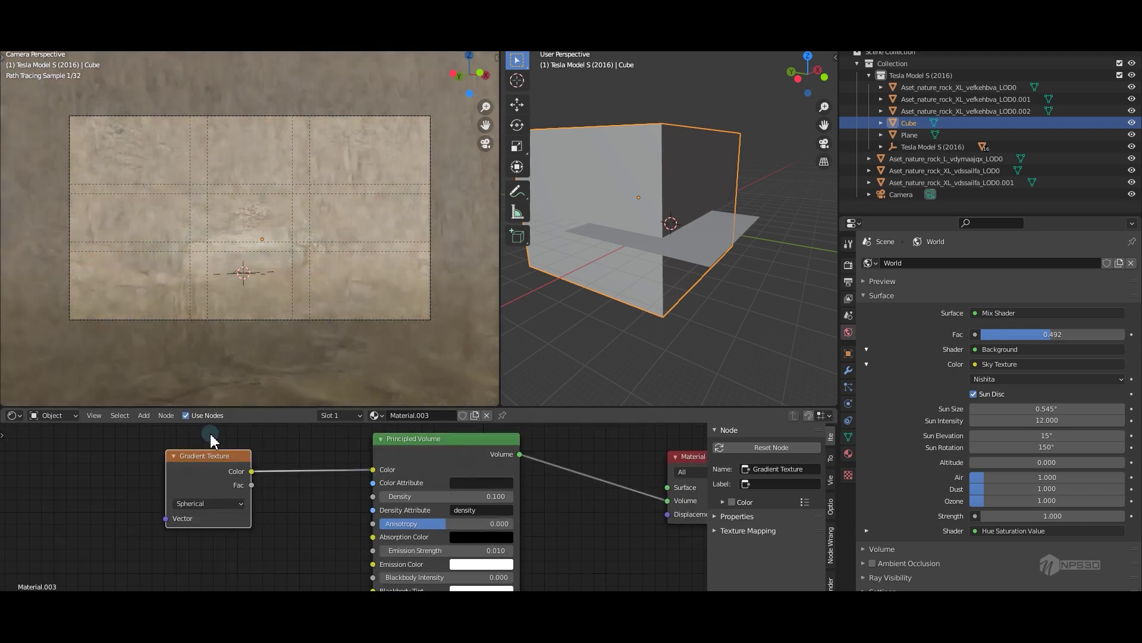
mouse_move(268, 62)
left_mouse_down()
mouse_move(614, 61)
mouse_move(344, 62)
left_mouse_up()
middle_click_drag(179, 510, 265, 502)
left_click(212, 491)
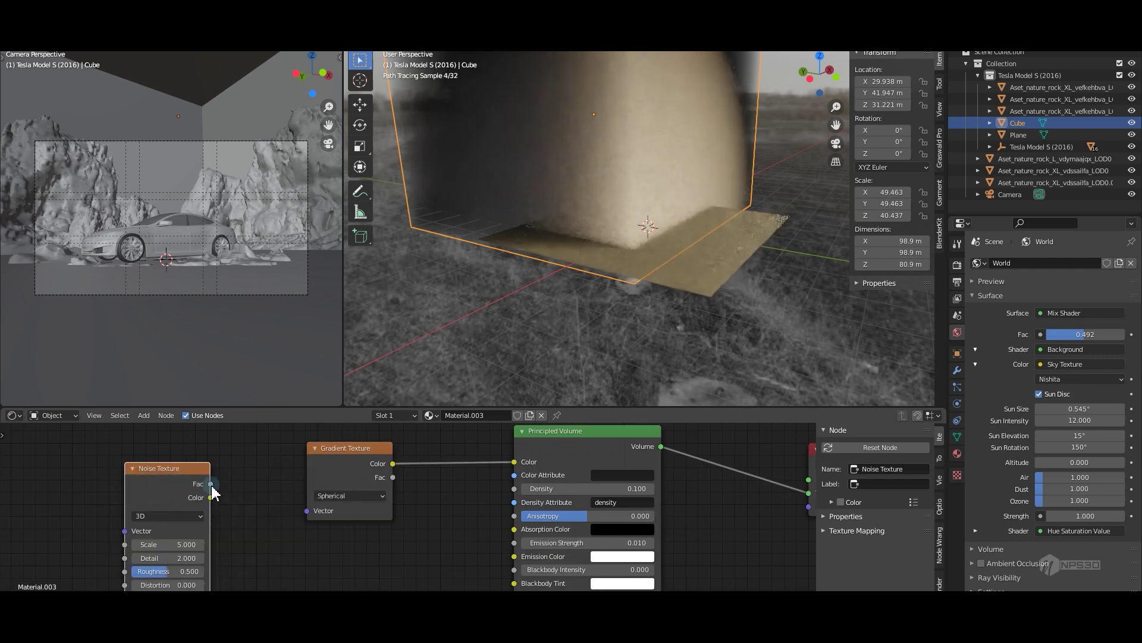
left_click_drag(211, 483, 307, 511)
Set volume Density to 0.01 and insert a ColorRamp (black stop 0.473) into the volume Color.
double_click(637, 489)
type("0.01")
key("Return")
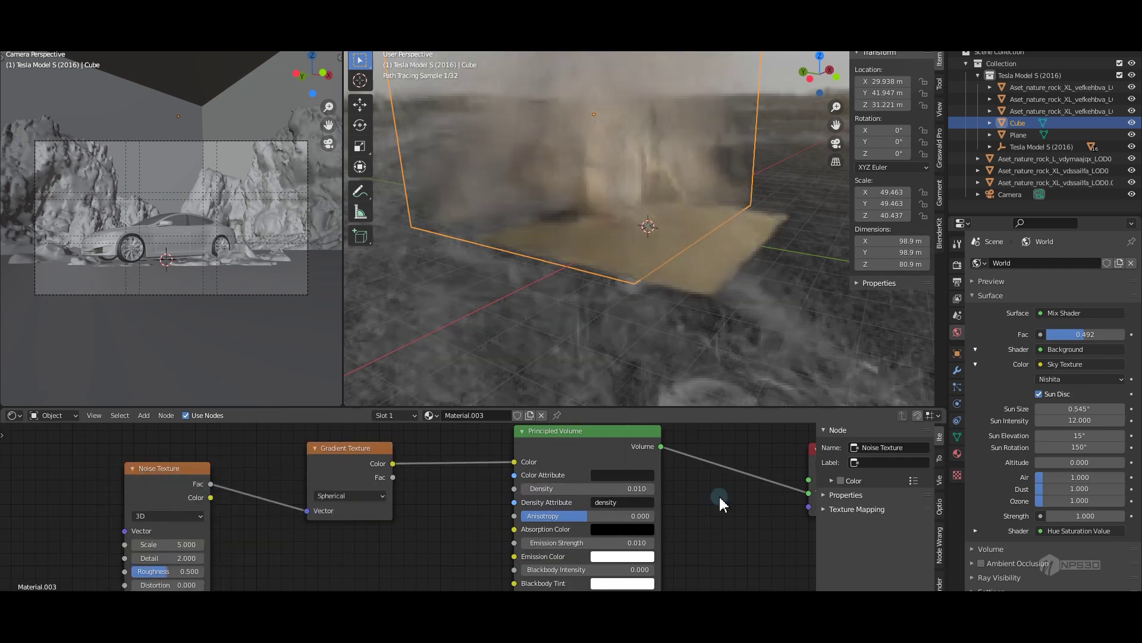
middle_click_drag(722, 504, 562, 518)
key("shift+a")
left_click(587, 493)
left_click(595, 500)
left_click_drag(561, 528, 628, 531)
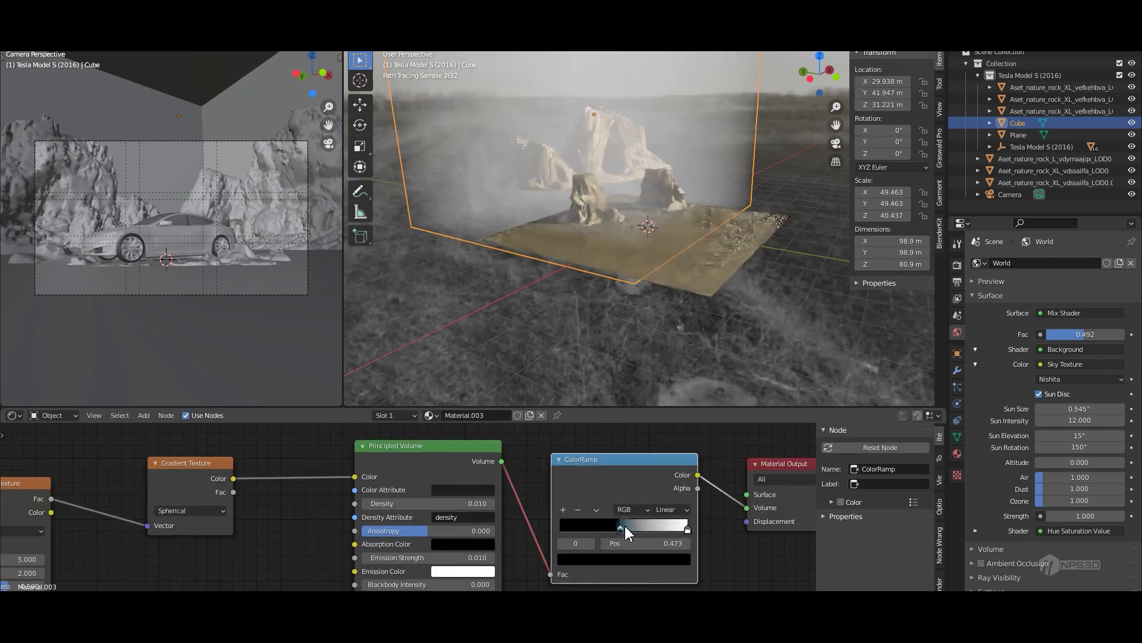
left_click_drag(595, 460, 333, 429)
left_click_drag(429, 444, 481, 477)
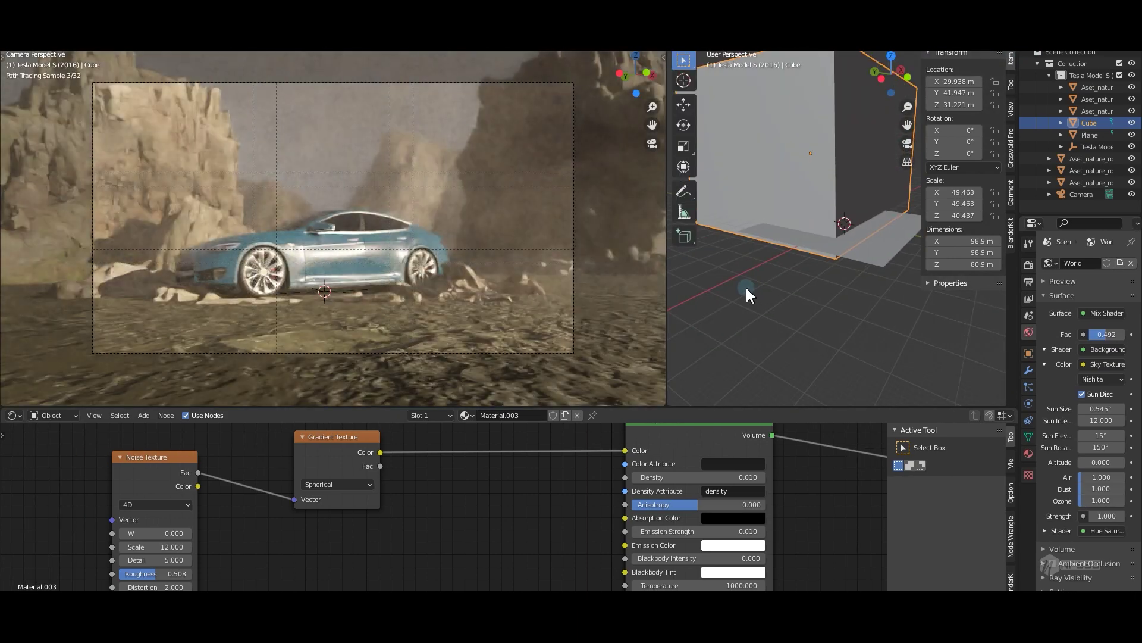
Reposition the fog cube from top view and lower its density to 0.010.
key("KP_7")
key("g")
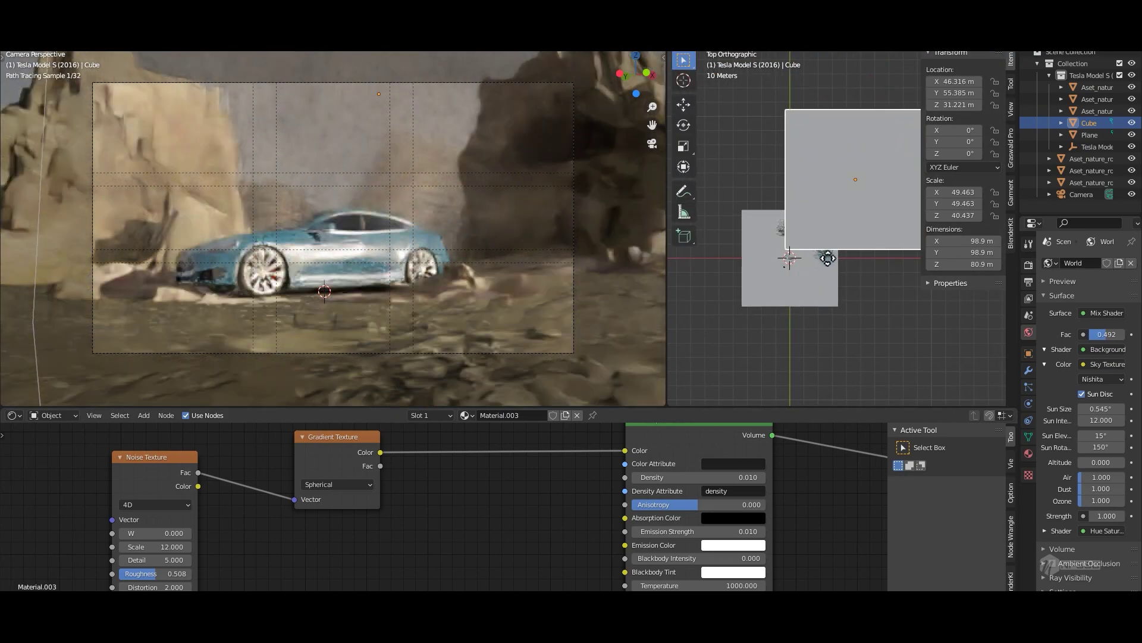
left_click(830, 255)
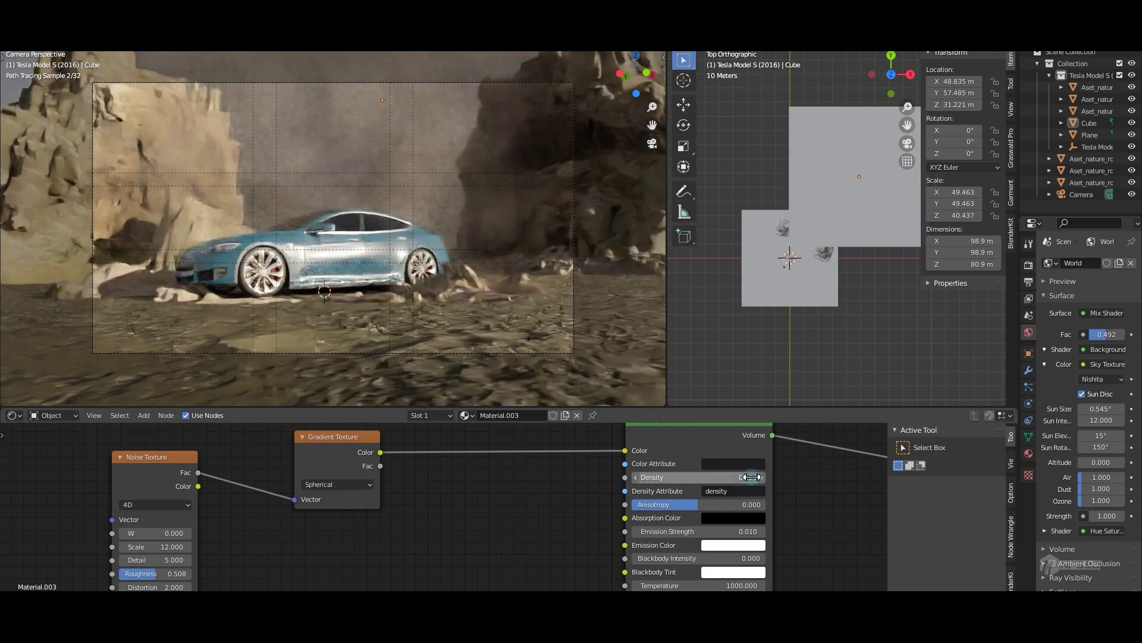
left_click_drag(751, 477, 720, 477)
left_click_drag(849, 231, 851, 256)
scroll(852, 282, "up", 3)
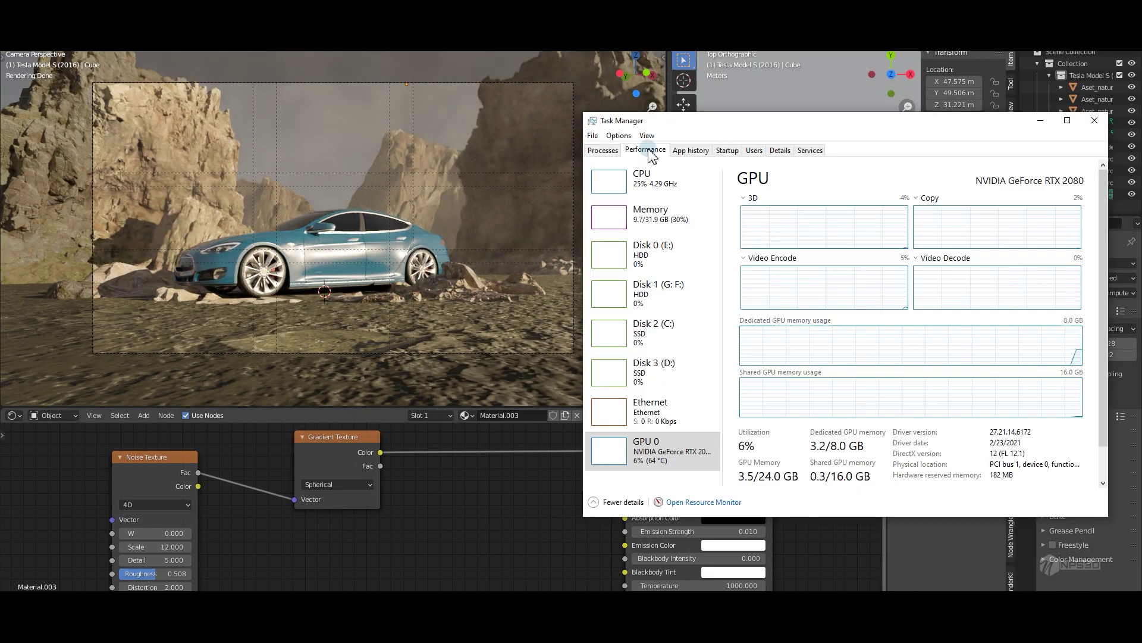
Enable the Mist pass in View Layer Passes and preview it in the viewport.
left_click(930, 356)
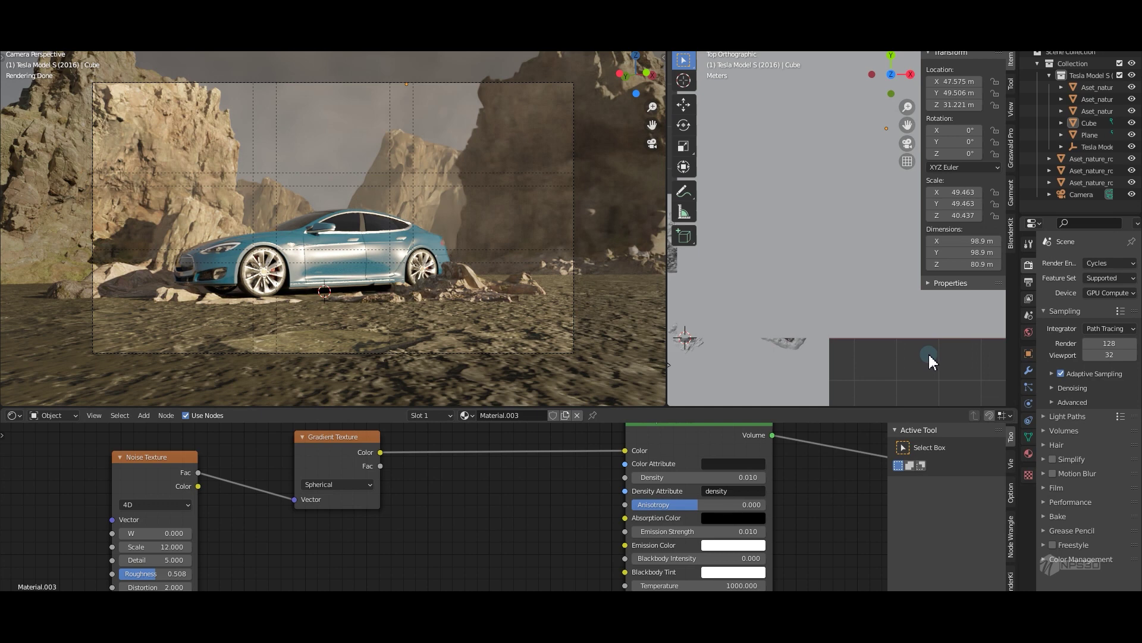
left_click(950, 298)
left_click(1039, 364)
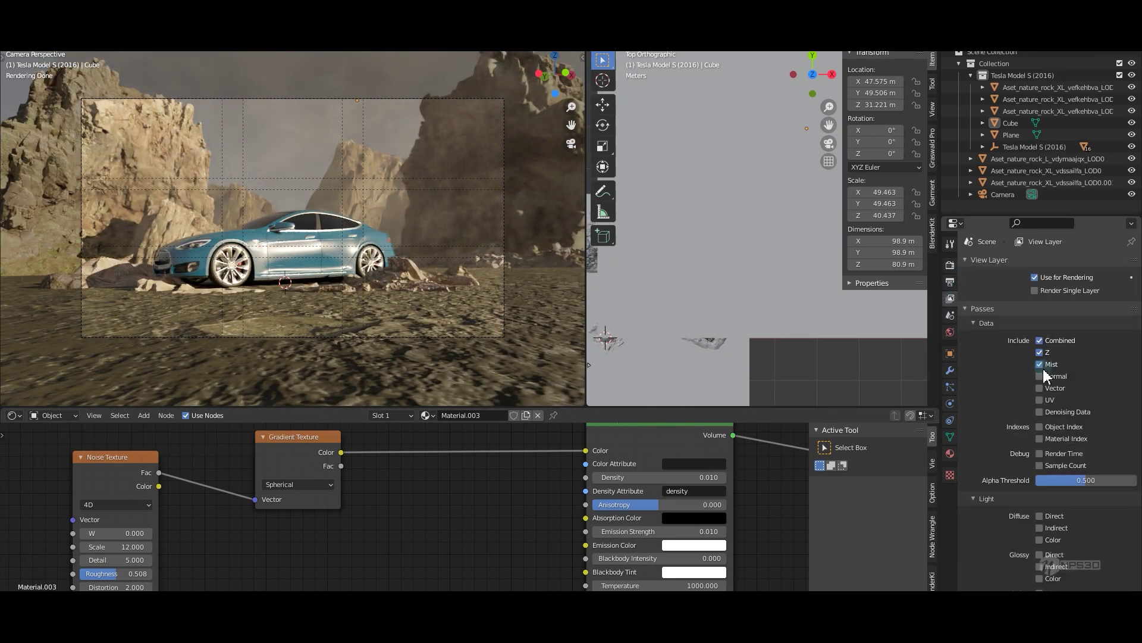
left_click(653, 144)
left_click(862, 203)
left_click(641, 144)
left_click(602, 177)
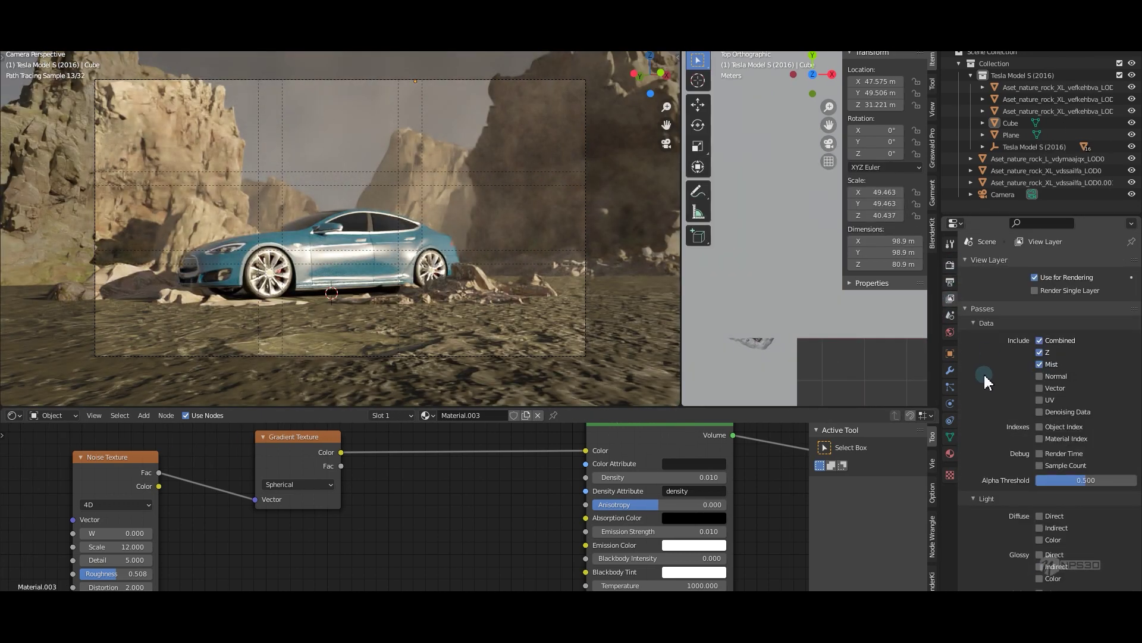
left_click(950, 281)
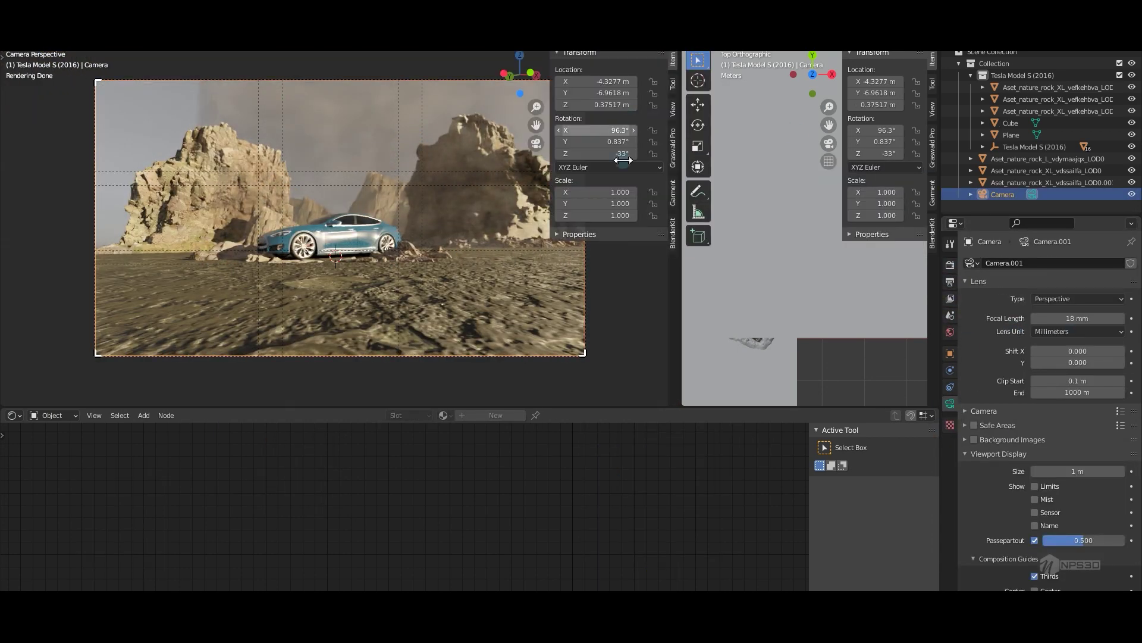
Show the viewport view settings before placing a large rock copy near the camera.
left_click(673, 108)
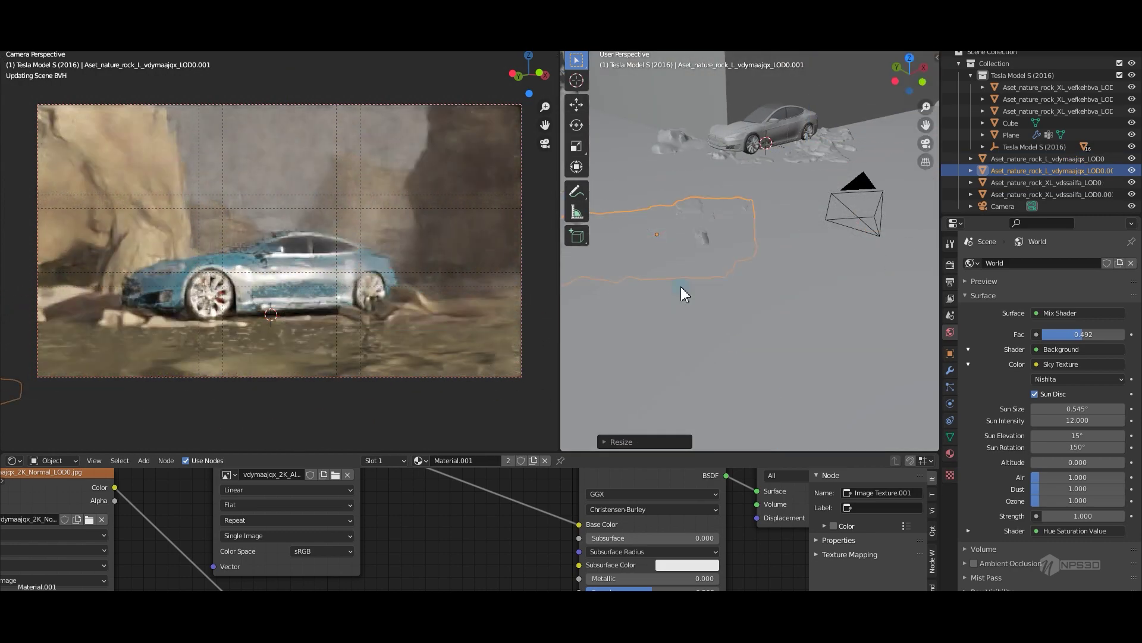
Shrink the selected rock and add a smaller duplicate of it near the car.
key("s")
left_click(920, 235)
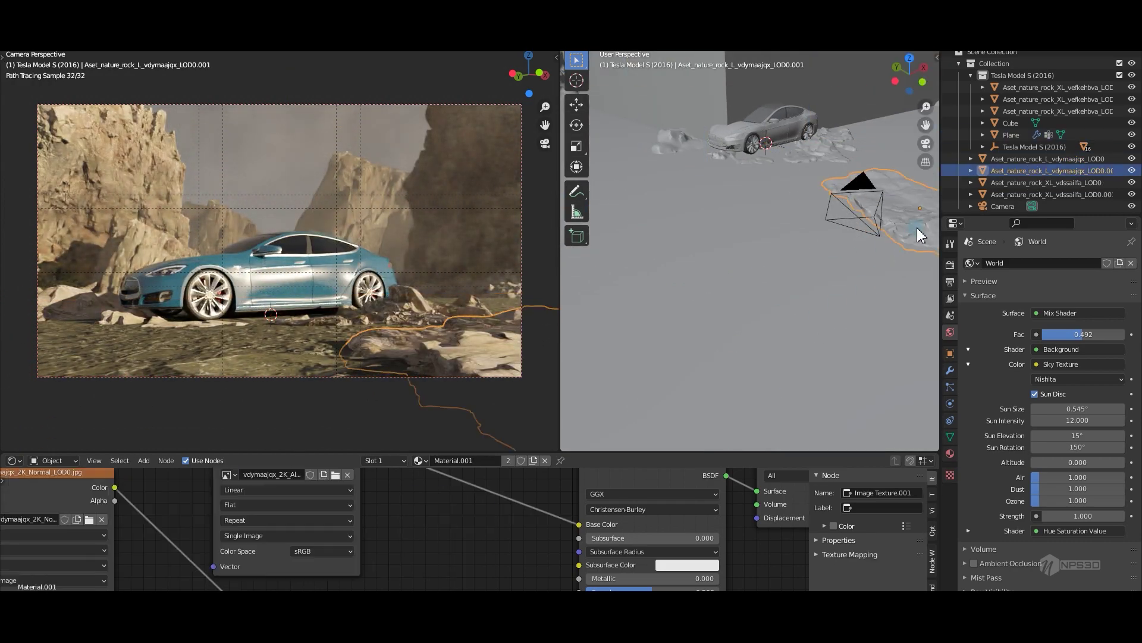
key("s")
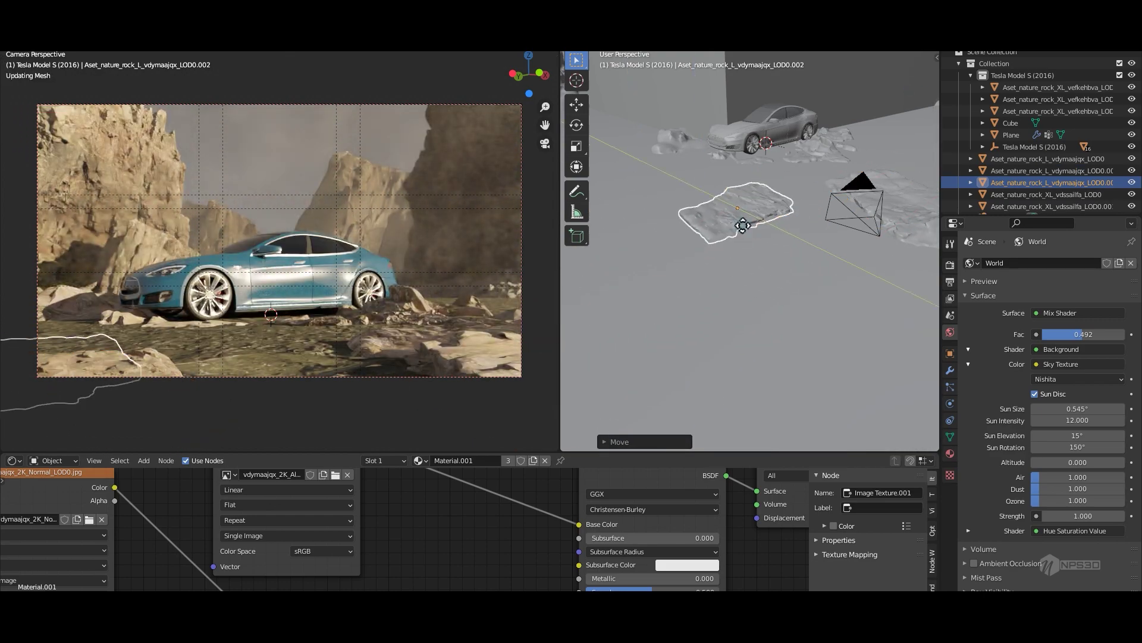
left_click(740, 224)
Shrink and place another small copy of the large vefkehbva rock.
left_click(716, 301)
left_click(716, 302)
mouse_move(715, 301)
middle_mouse_down()
mouse_move(681, 211)
mouse_move(705, 215)
middle_mouse_up()
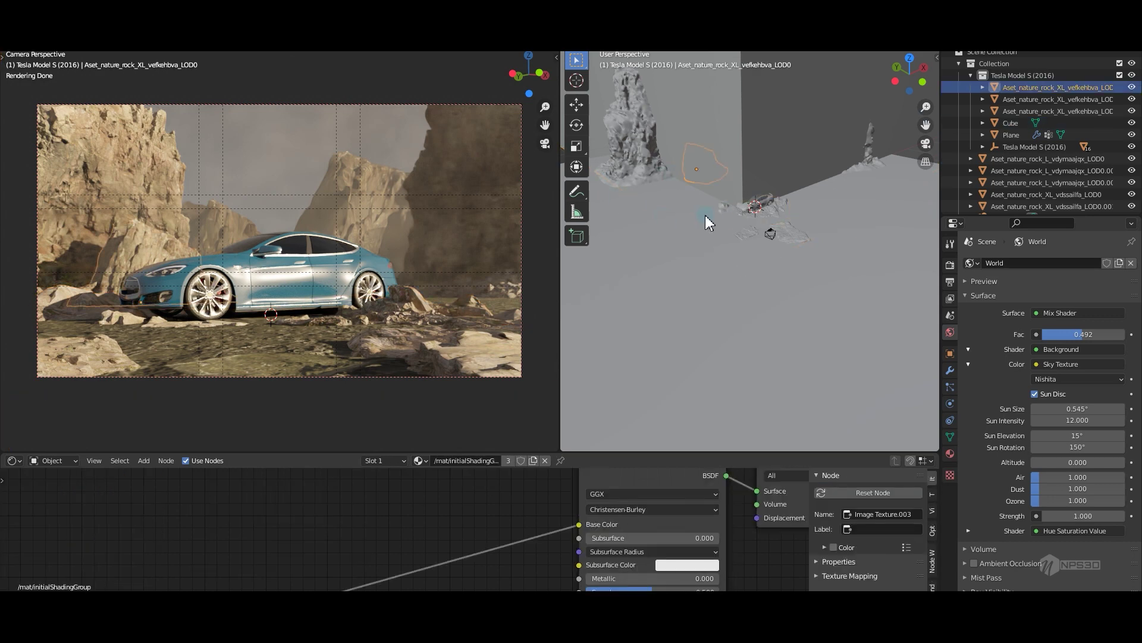
key("s")
left_click(794, 218)
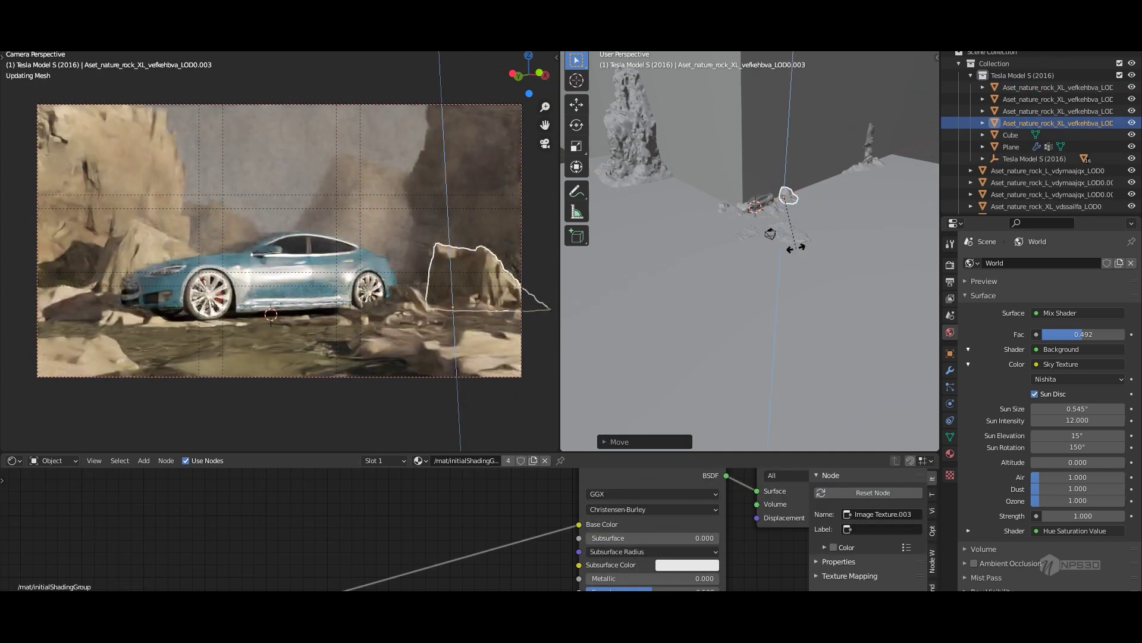
left_click(796, 248)
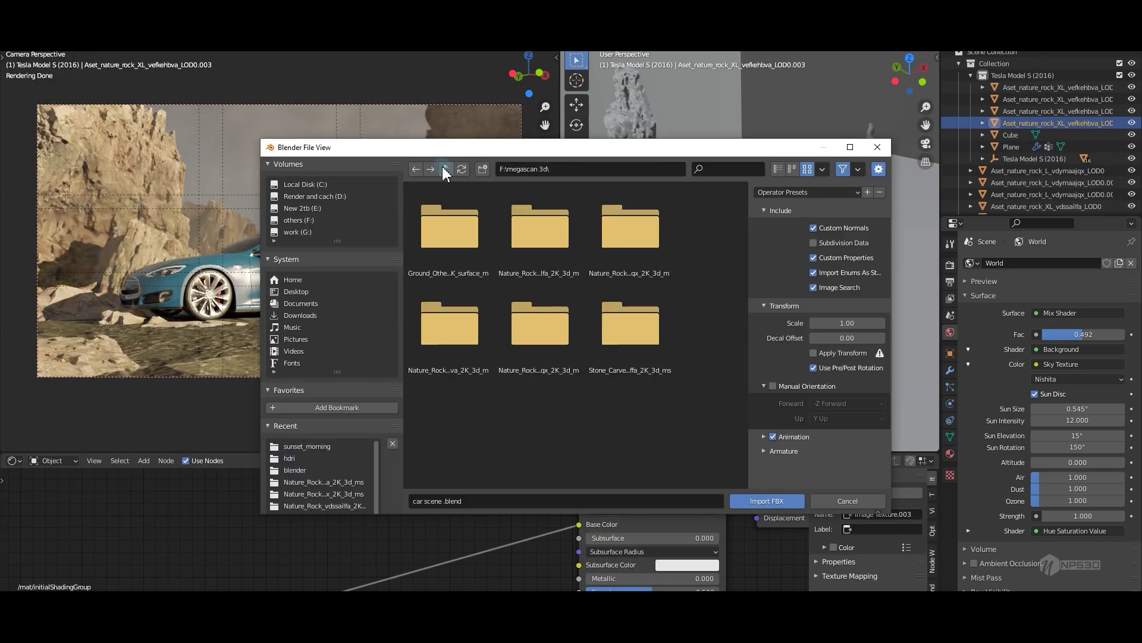
Import the chosen FBX rock model and rotate it into the foreground.
double_click(454, 240)
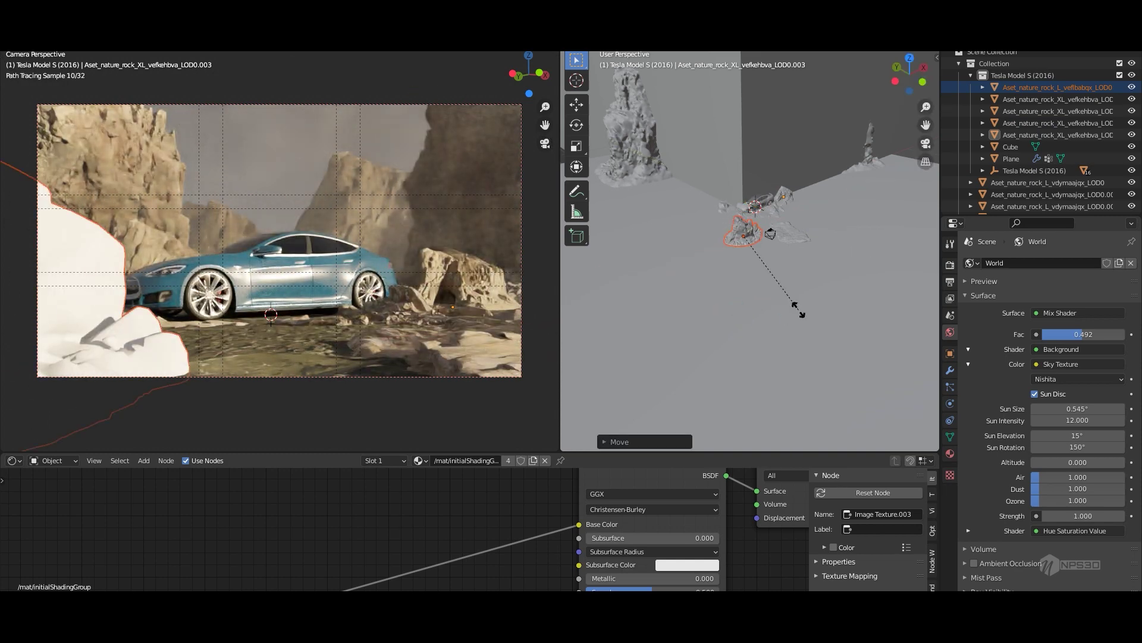
scroll(868, 223, "up", 5)
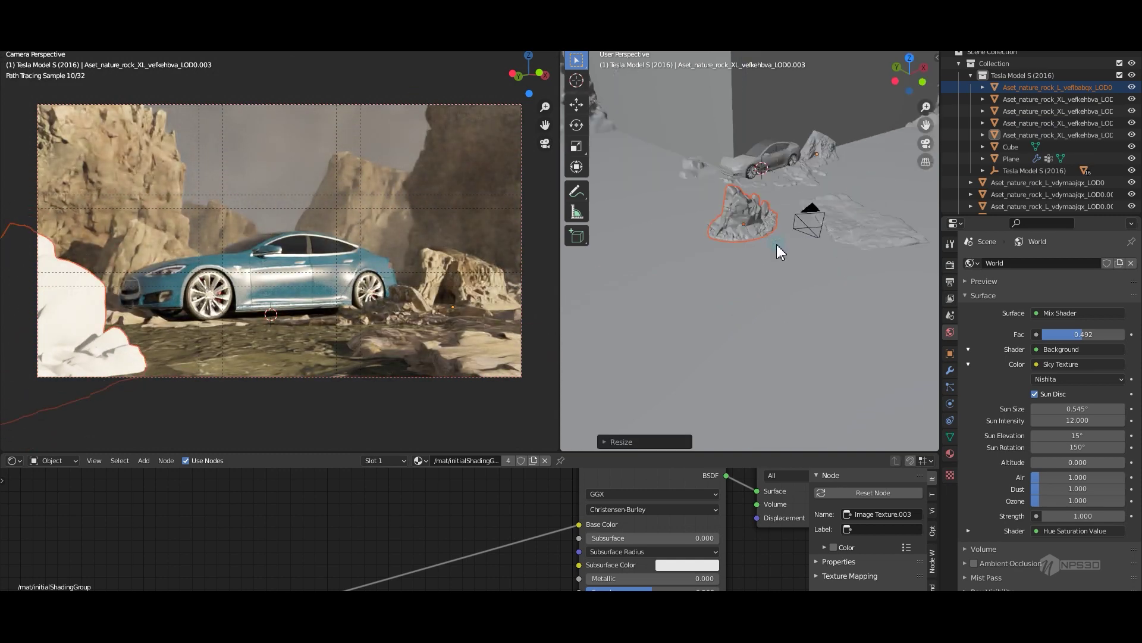
key("r")
left_click(772, 264)
scroll(772, 265, "up", 3)
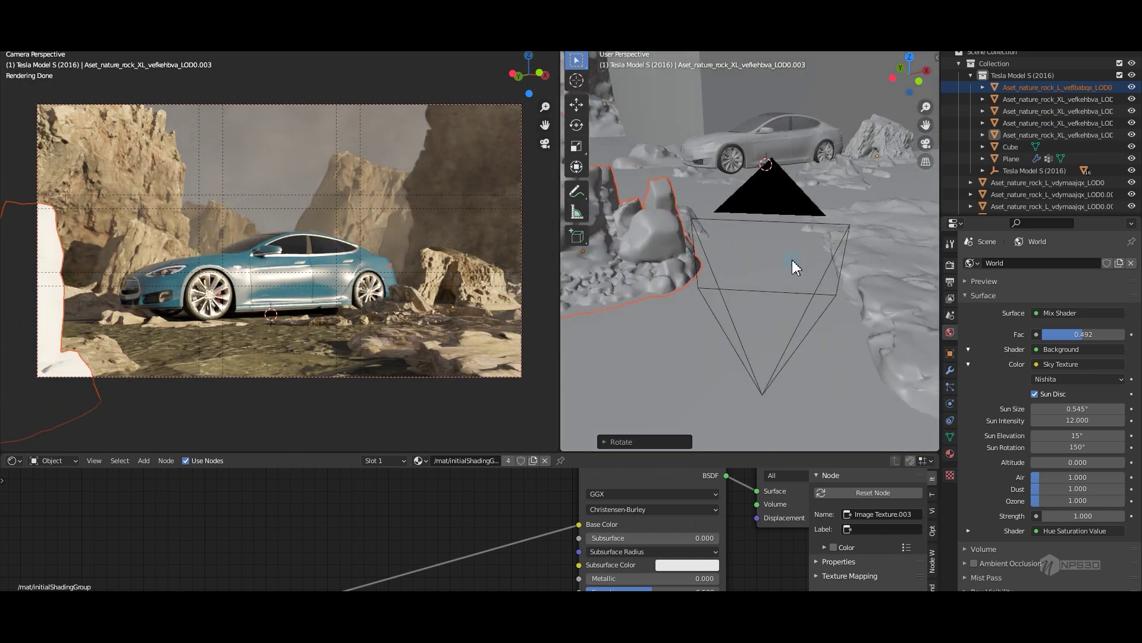
Move another rock to a new spot and select the imported veflbabqx rock.
left_click(660, 238)
key("g")
left_click(714, 178)
key("g")
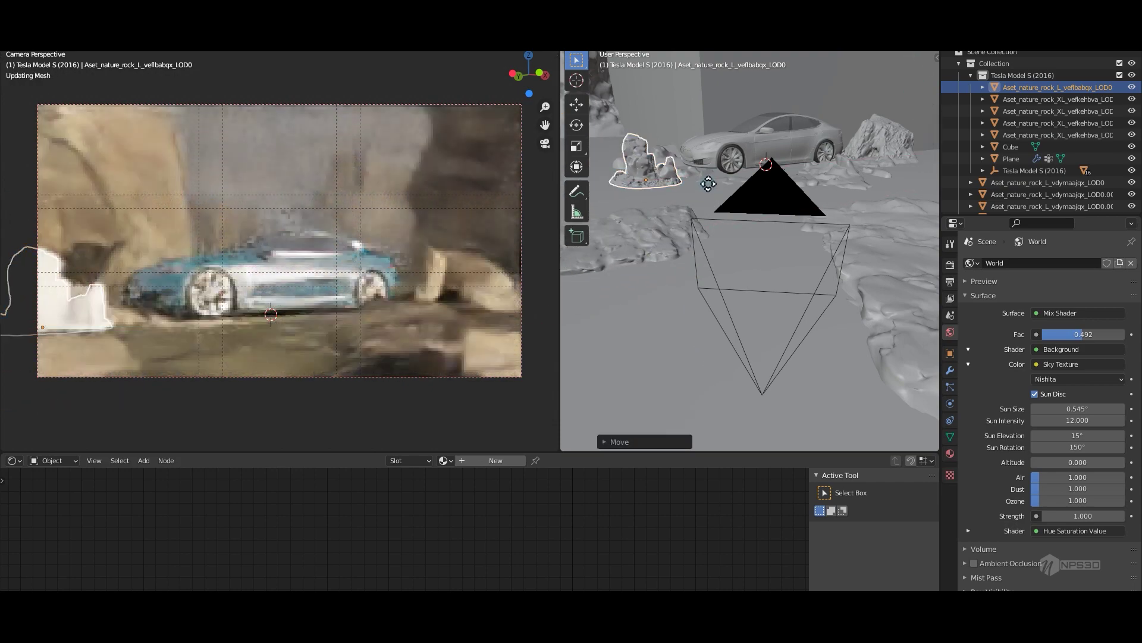
left_click(645, 250)
left_click(646, 250)
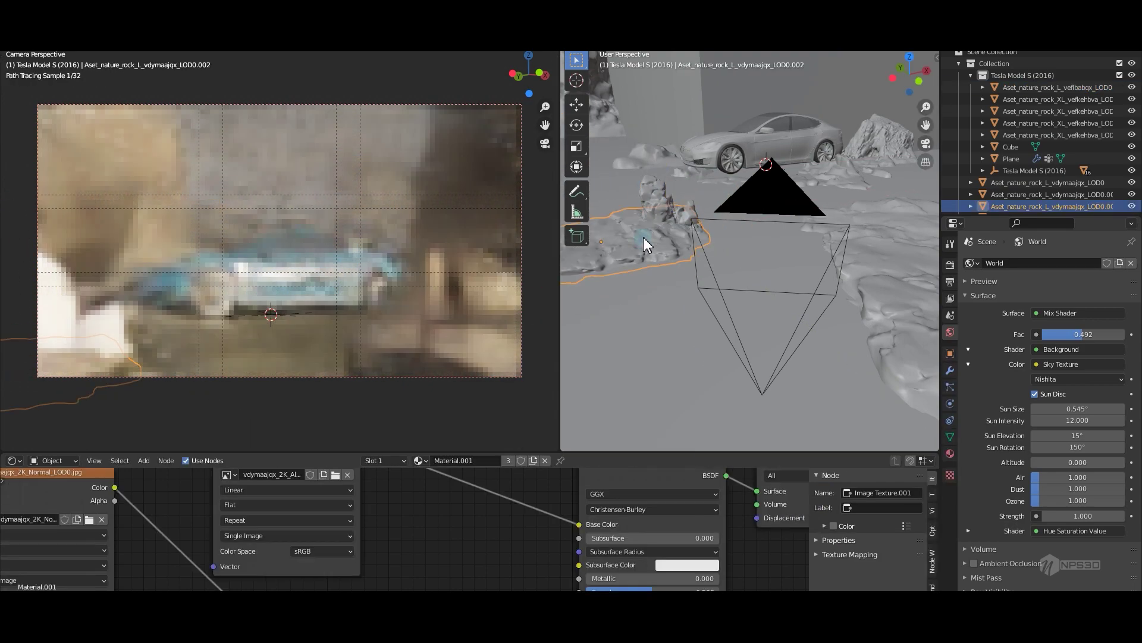
Add the roughness image to the rock's material and check the cube, rock and plane materials.
key("alt+Tab")
left_click_drag(636, 303, 286, 535)
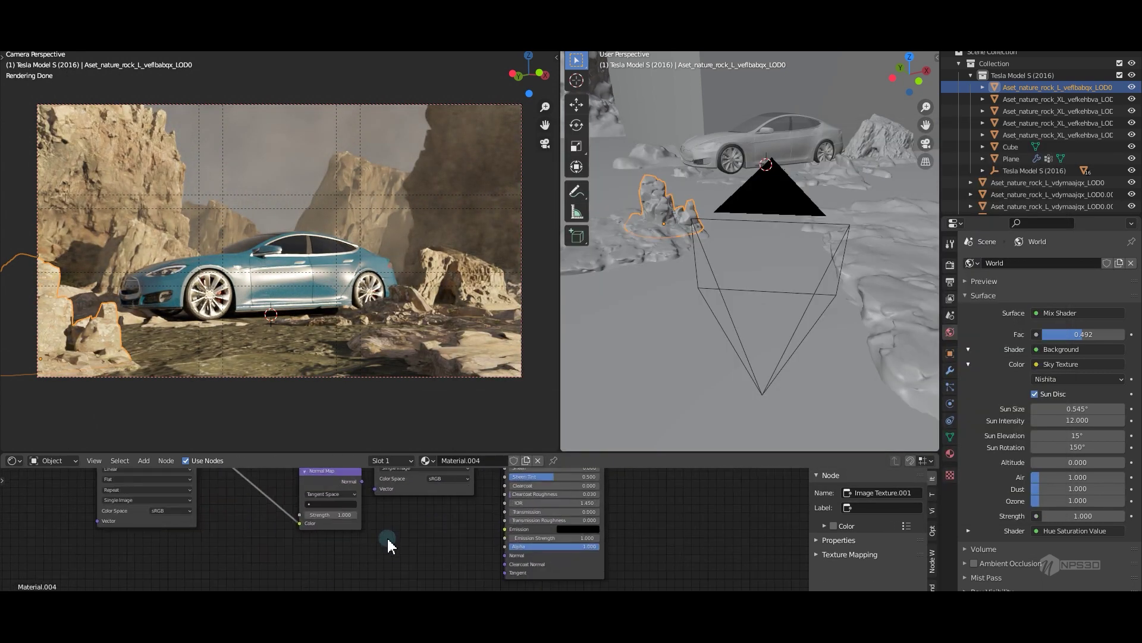
left_click(439, 271)
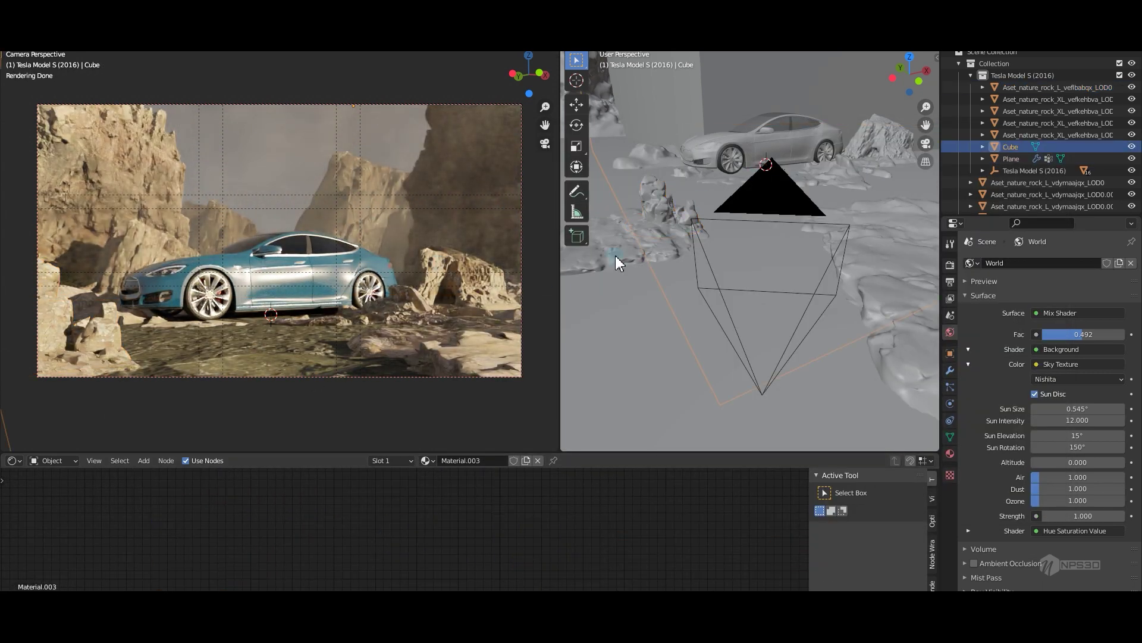
left_click(666, 232)
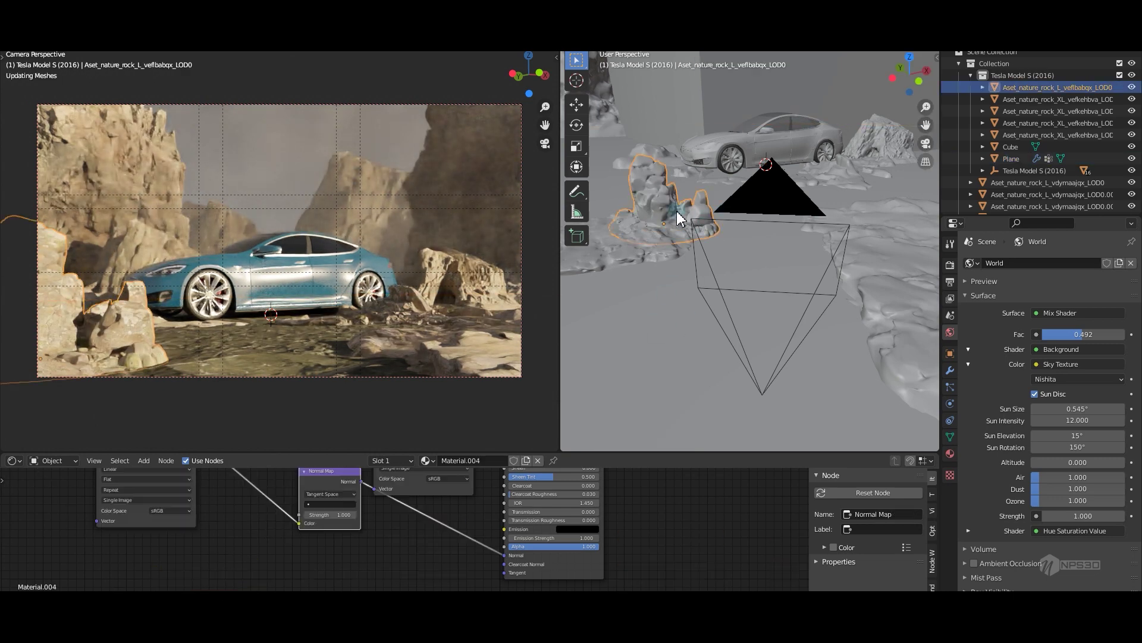
left_click(690, 254)
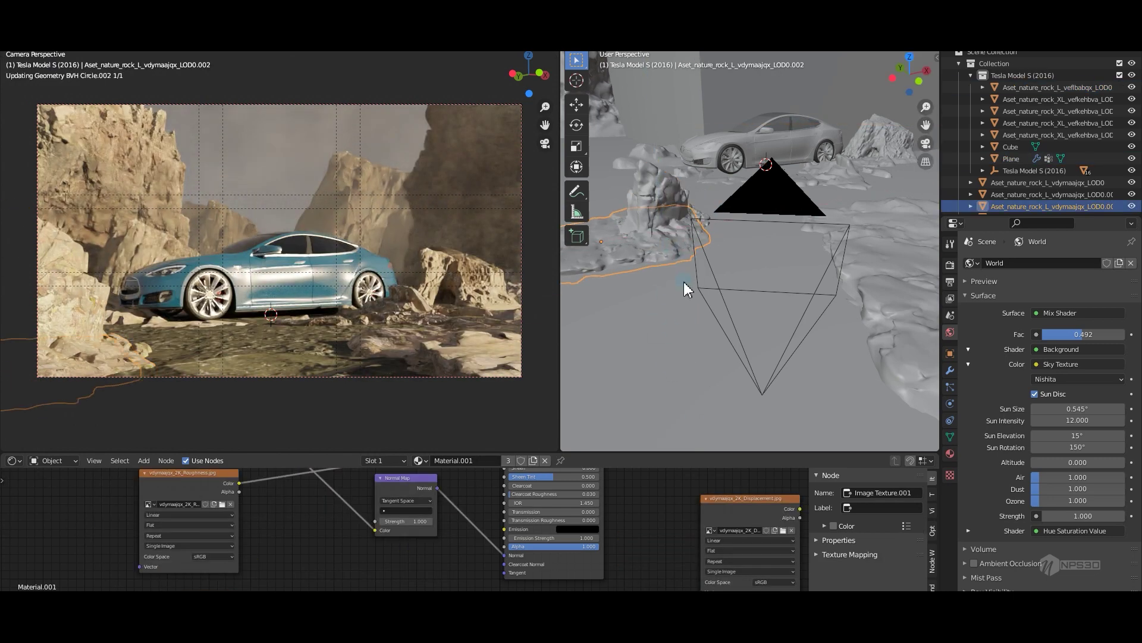
left_click(683, 282)
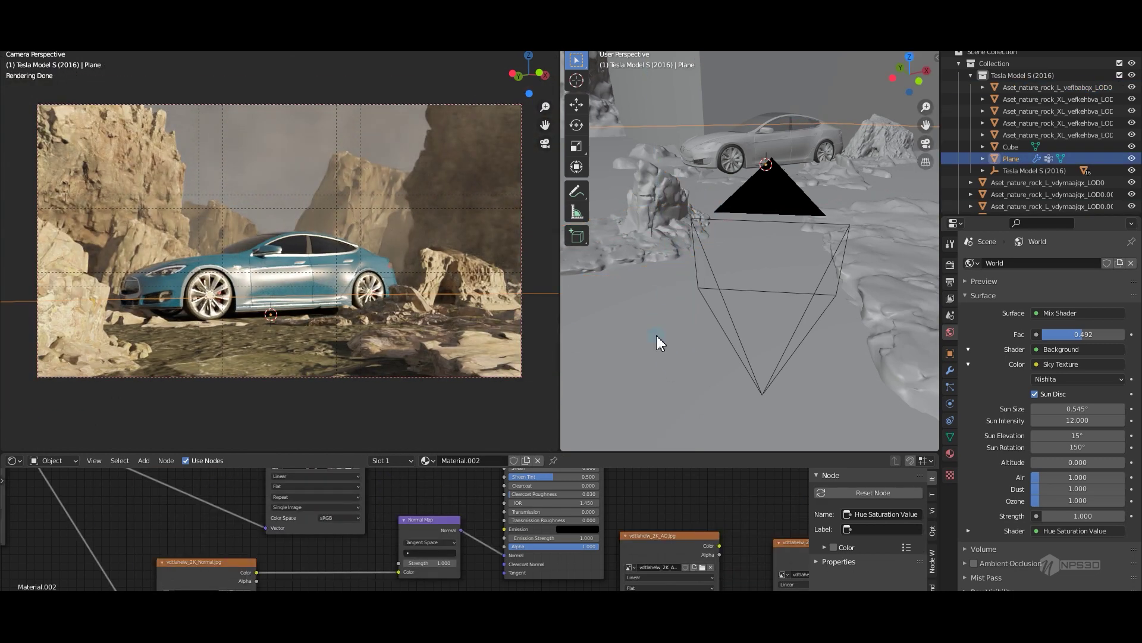
Connect the world Mix Shader to the World Output surface.
left_click(54, 460)
left_click(122, 497)
left_click_drag(556, 543, 566, 533)
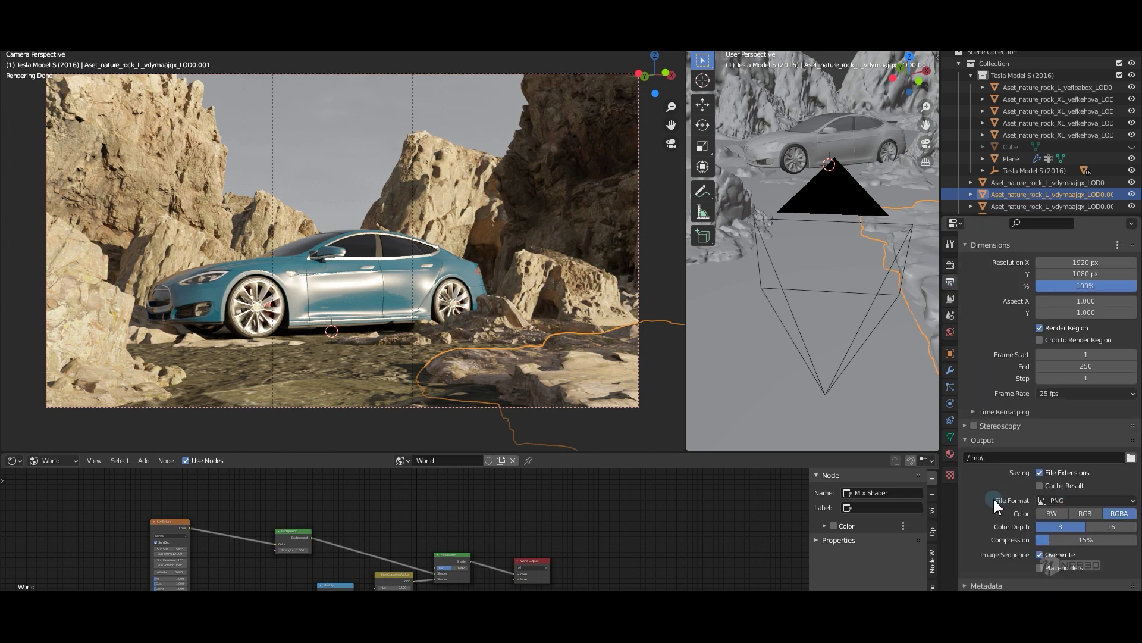
Enable the view layer data passes and adjust the render performance settings.
scroll(999, 536, "down", 10)
left_click(950, 298)
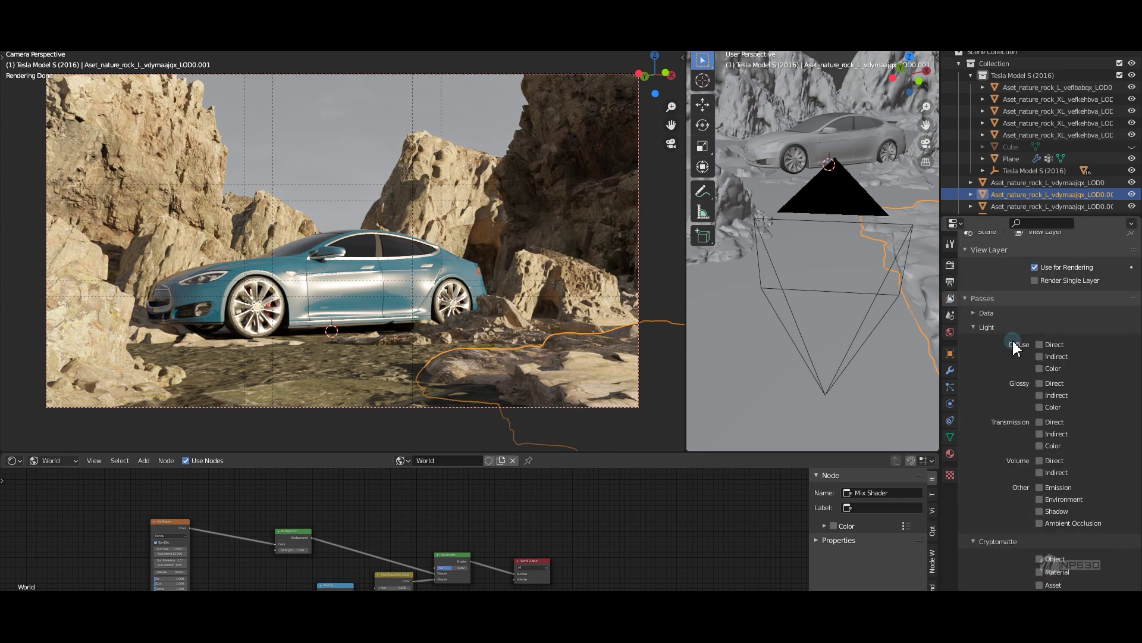
left_click(986, 313)
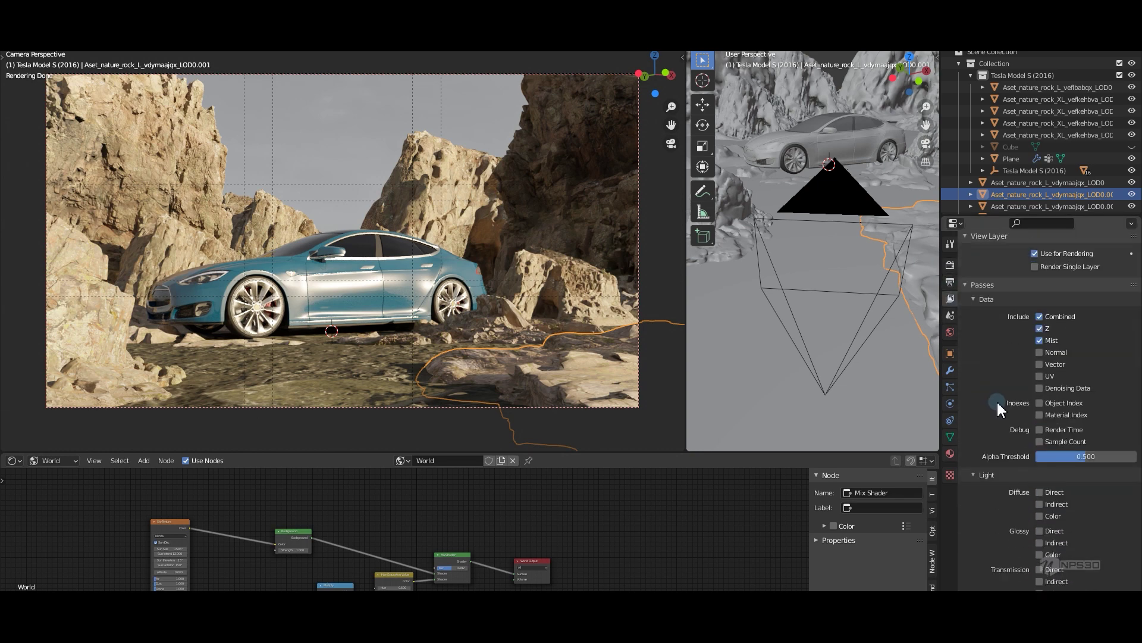
left_click(950, 264)
left_click(983, 503)
scroll(1005, 520, "down", 4)
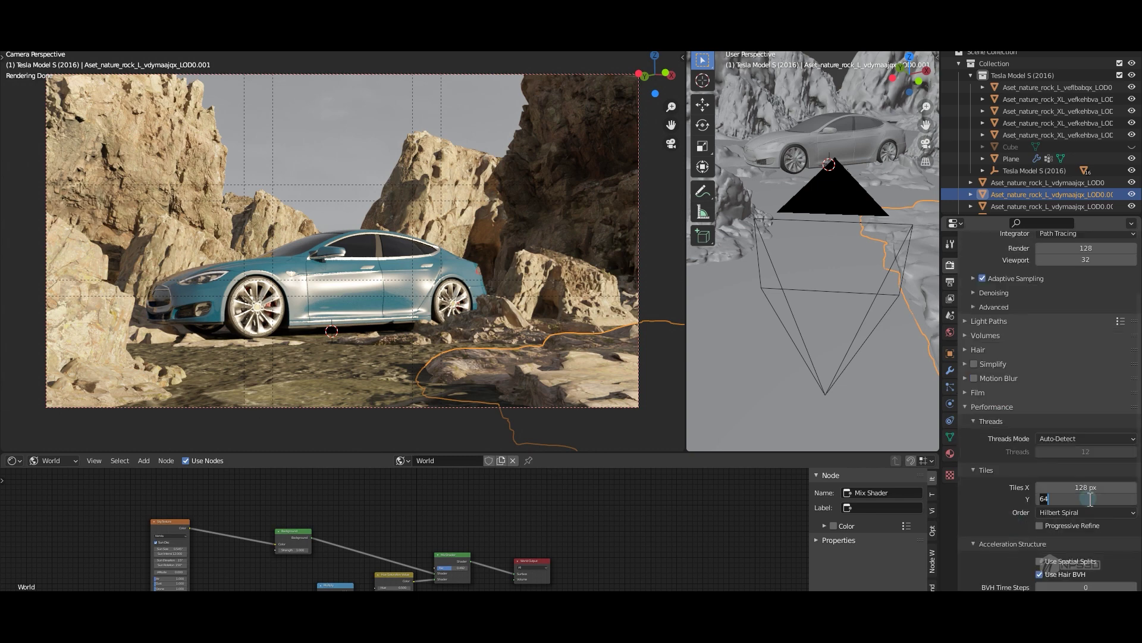
left_click(979, 473)
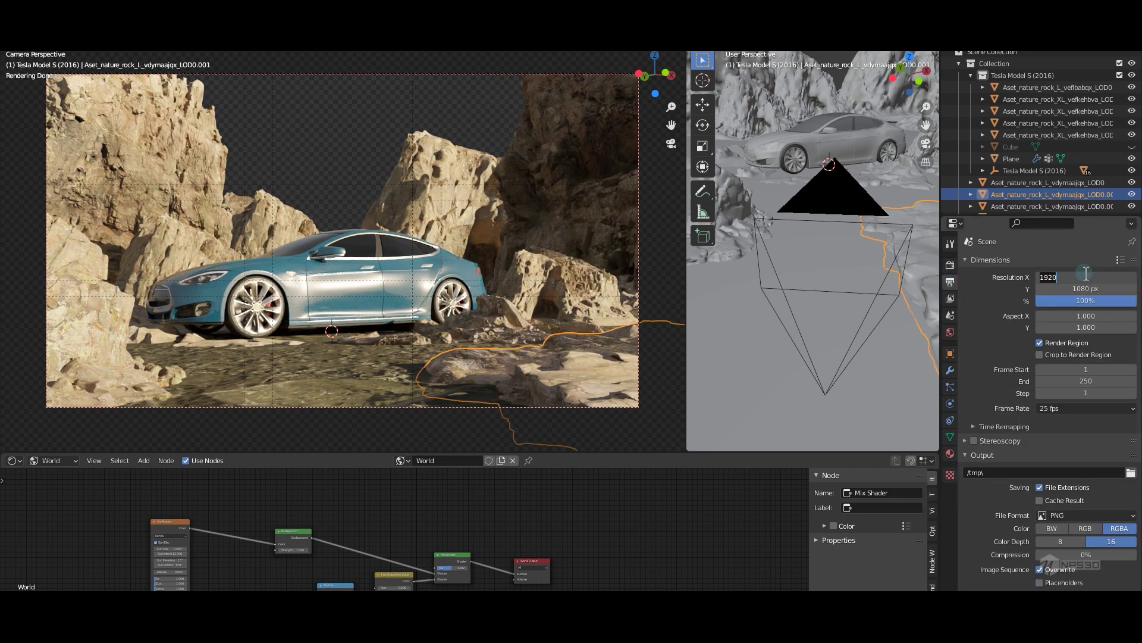
Render a test frame, change the render sample count, and render again.
key("F12")
key("Escape")
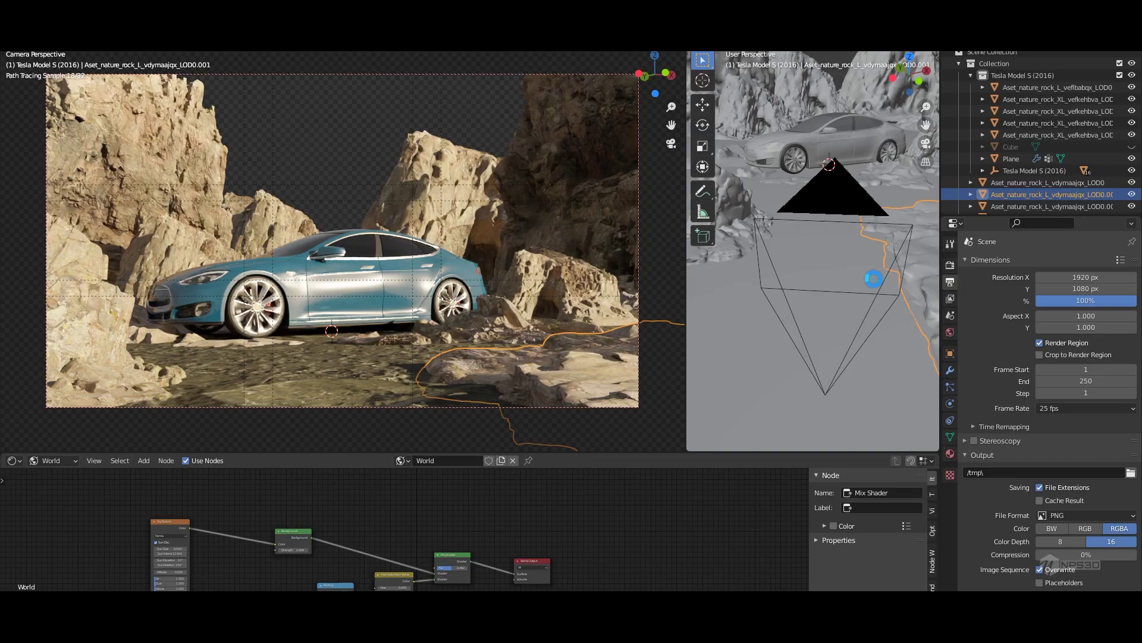
left_click(951, 265)
left_click(1090, 344)
key("F12")
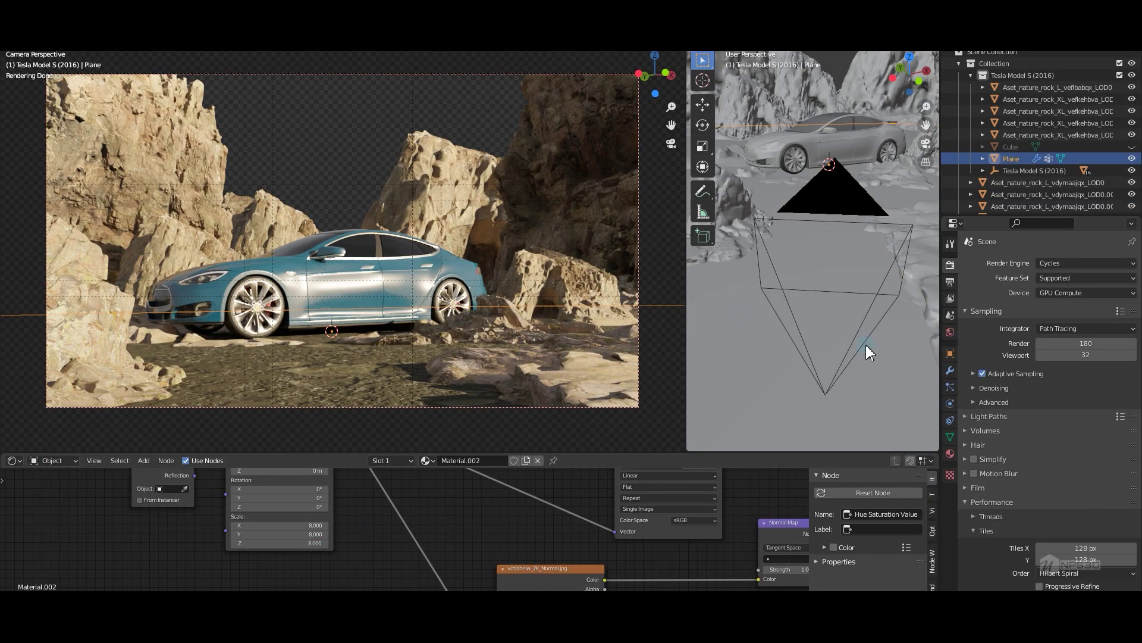
Give the scene camera a Perspective lens (18 mm).
scroll(843, 276, "down", 5)
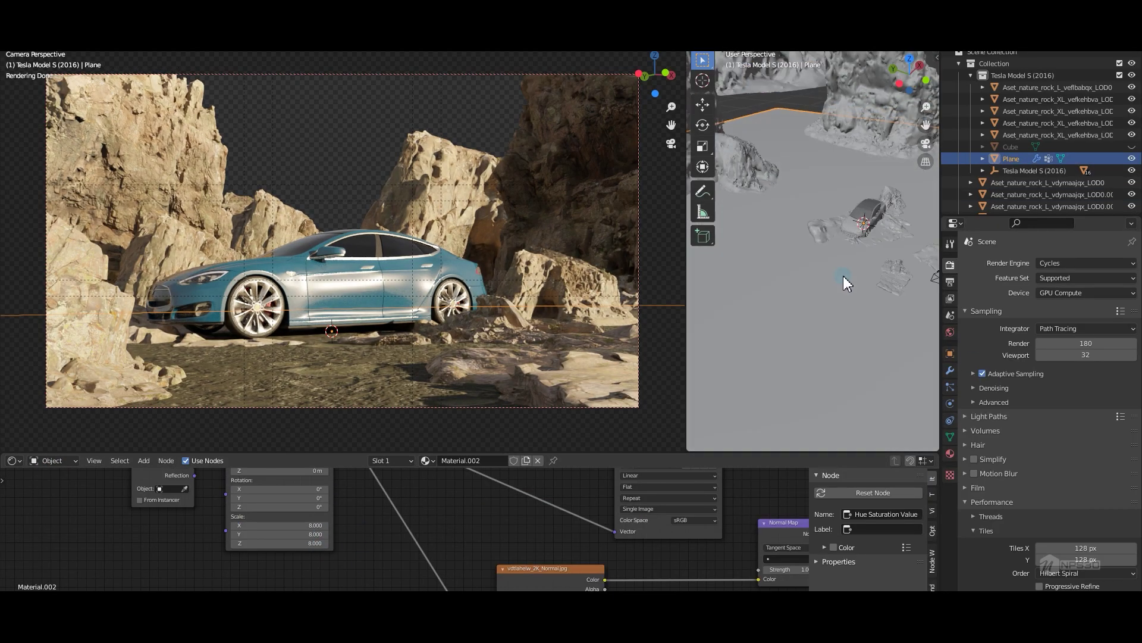
left_click(816, 260)
left_click(915, 302)
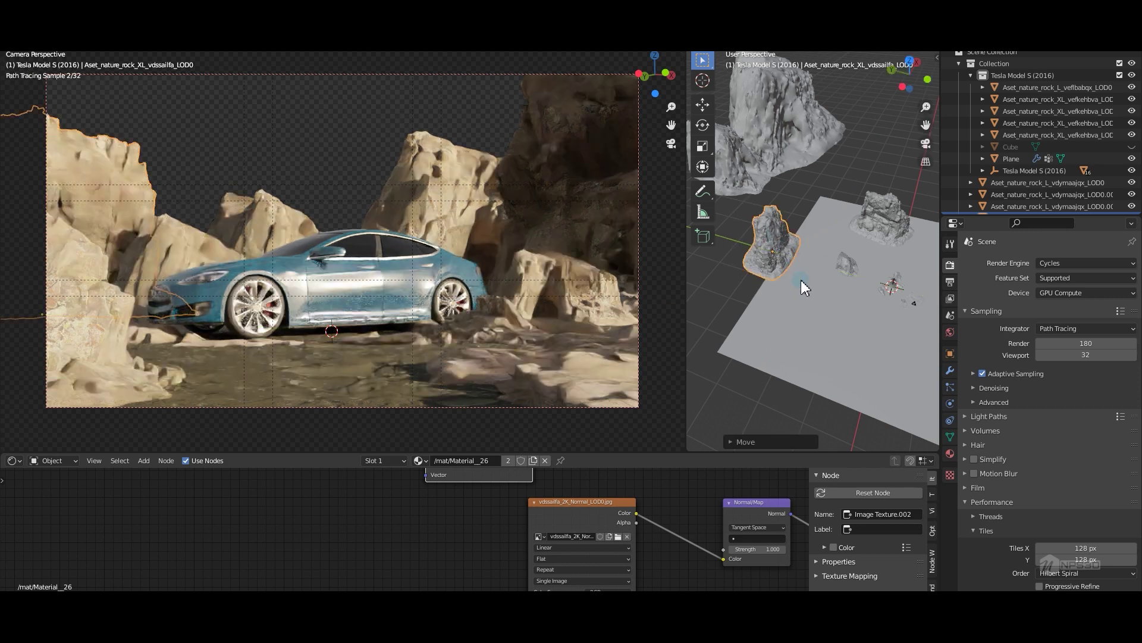
left_click(950, 405)
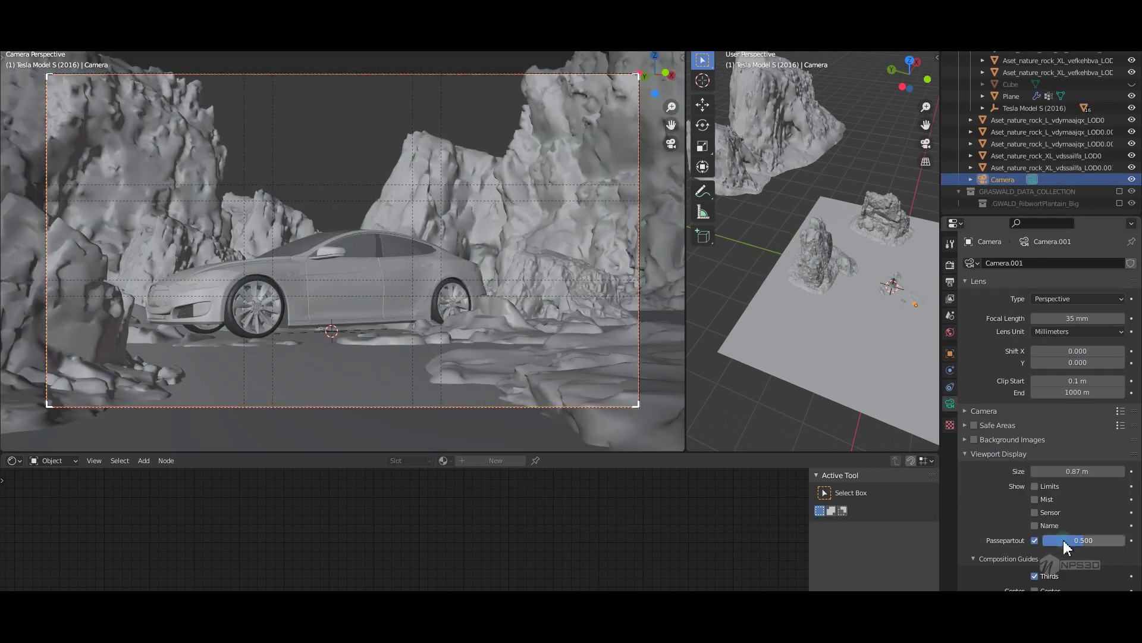
left_click(1000, 454)
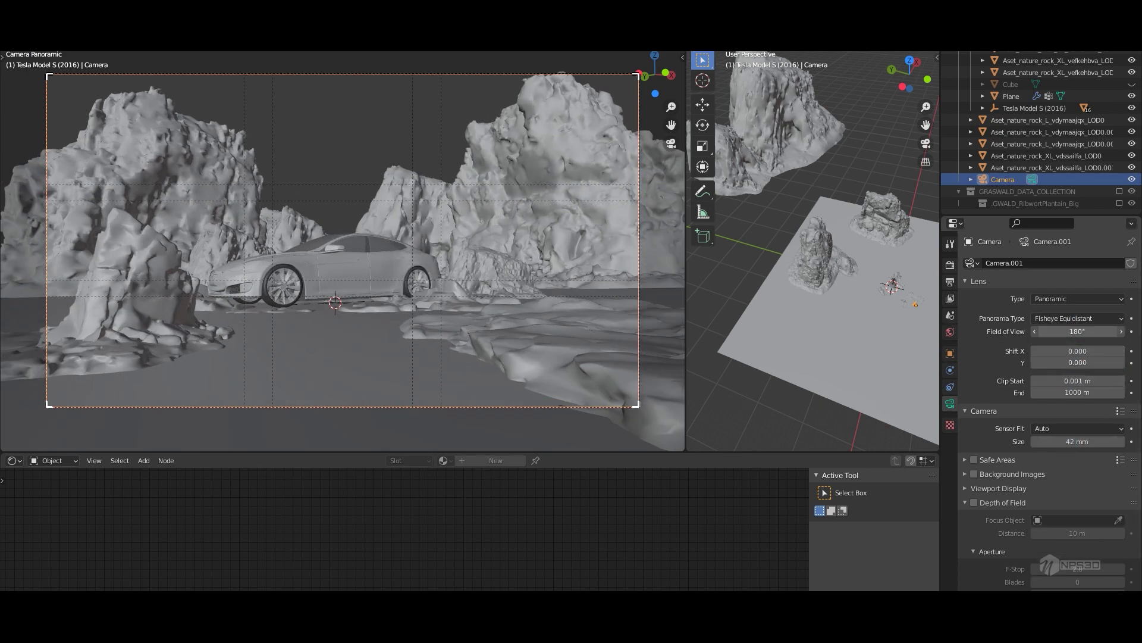
left_click(1076, 299)
left_click(1065, 332)
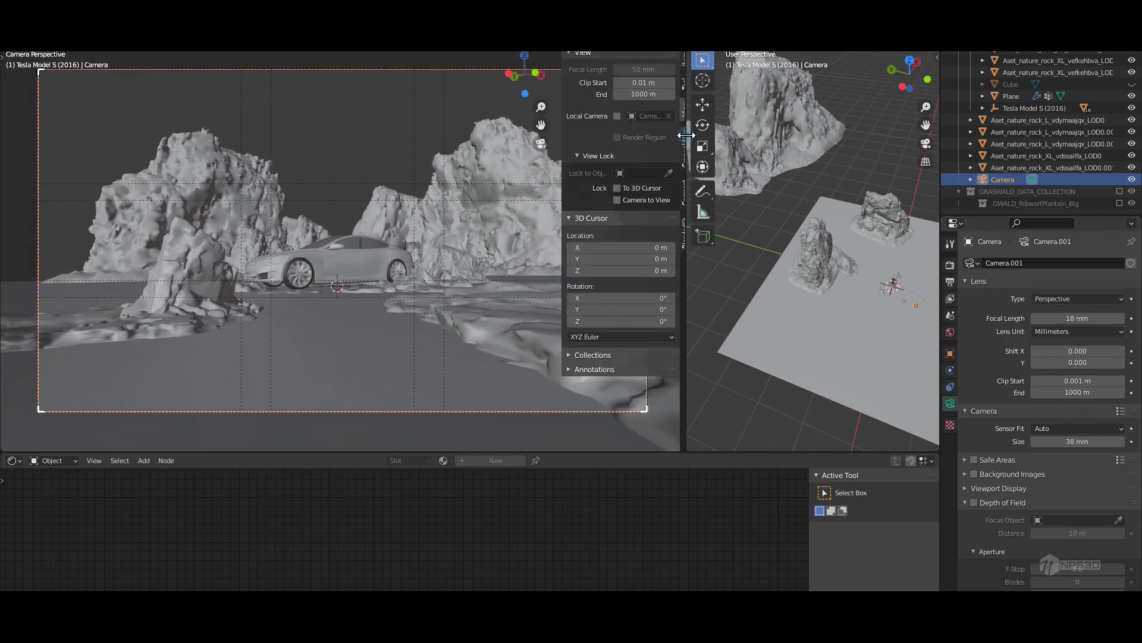
Reframe the camera on car and rocks and move a small rock off the ground plane.
left_click(548, 203)
left_click(268, 224)
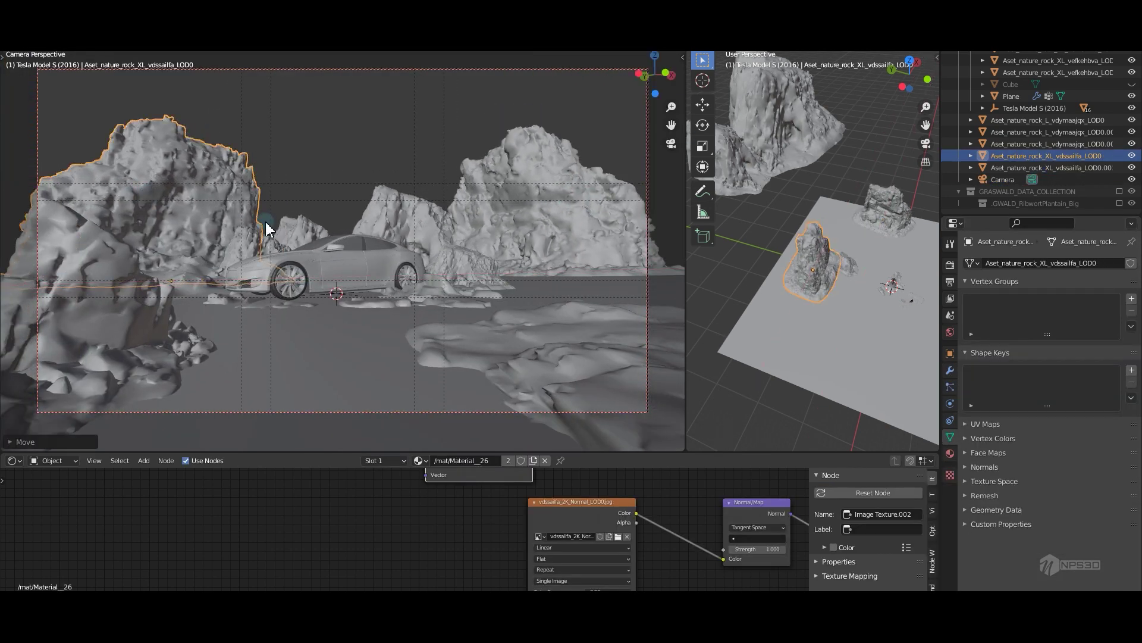
mouse_move(488, 173)
middle_mouse_down()
mouse_move(554, 242)
mouse_move(535, 238)
middle_mouse_up()
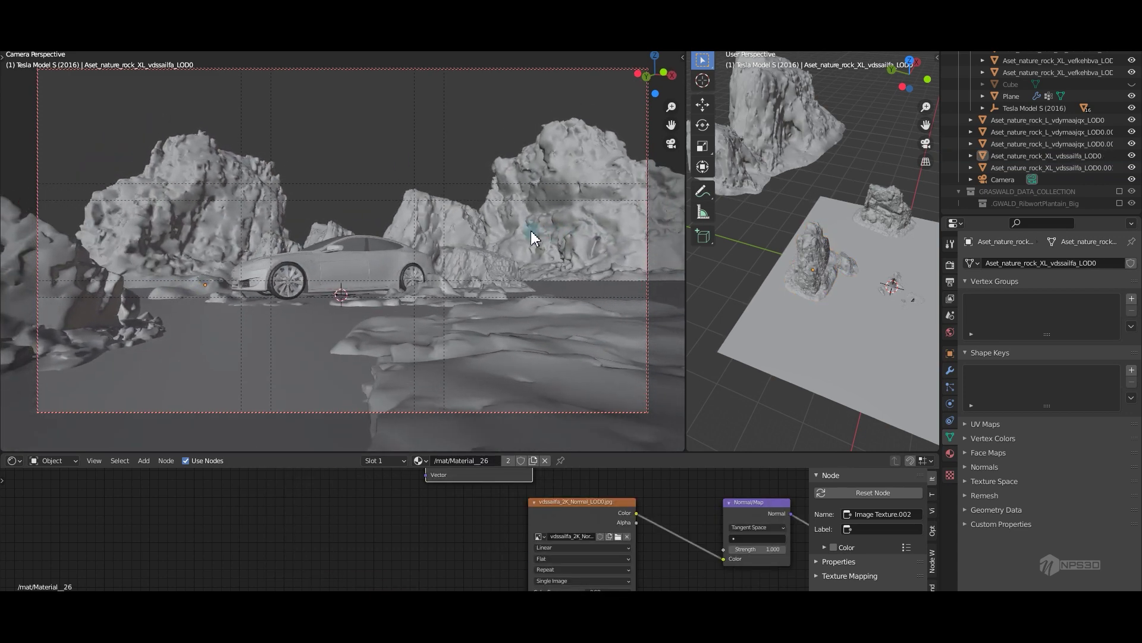
scroll(831, 249, "down", 3)
left_click_drag(831, 248, 732, 262)
scroll(732, 262, "down", 2)
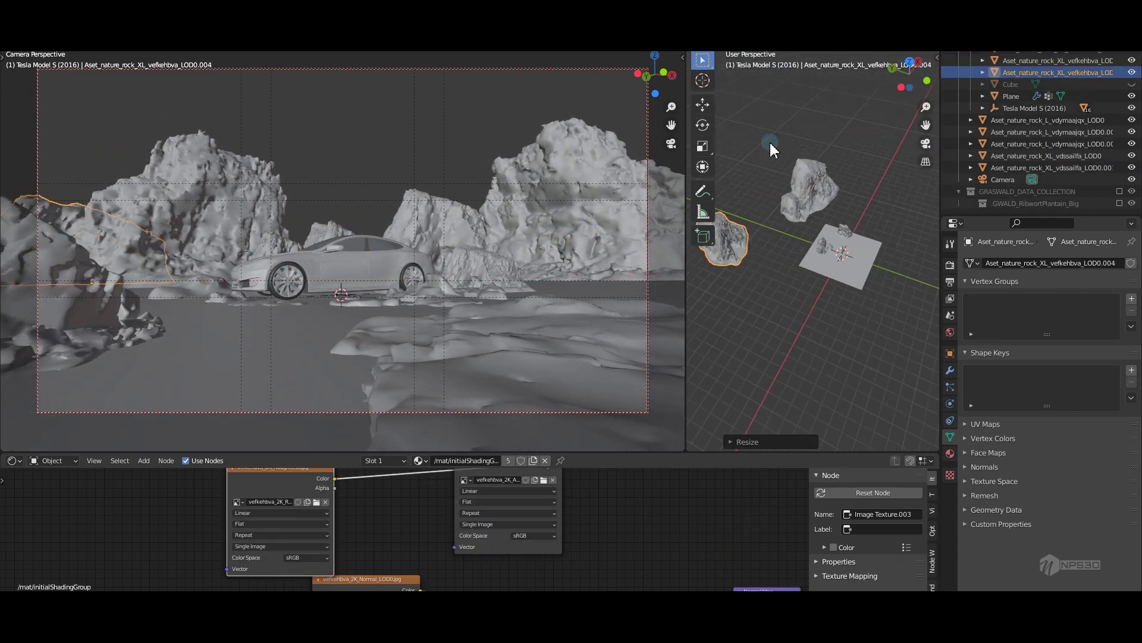
left_click(748, 183)
Preview the rendered camera view, then rotate and duplicate the flat foreground rock.
key("shift+z")
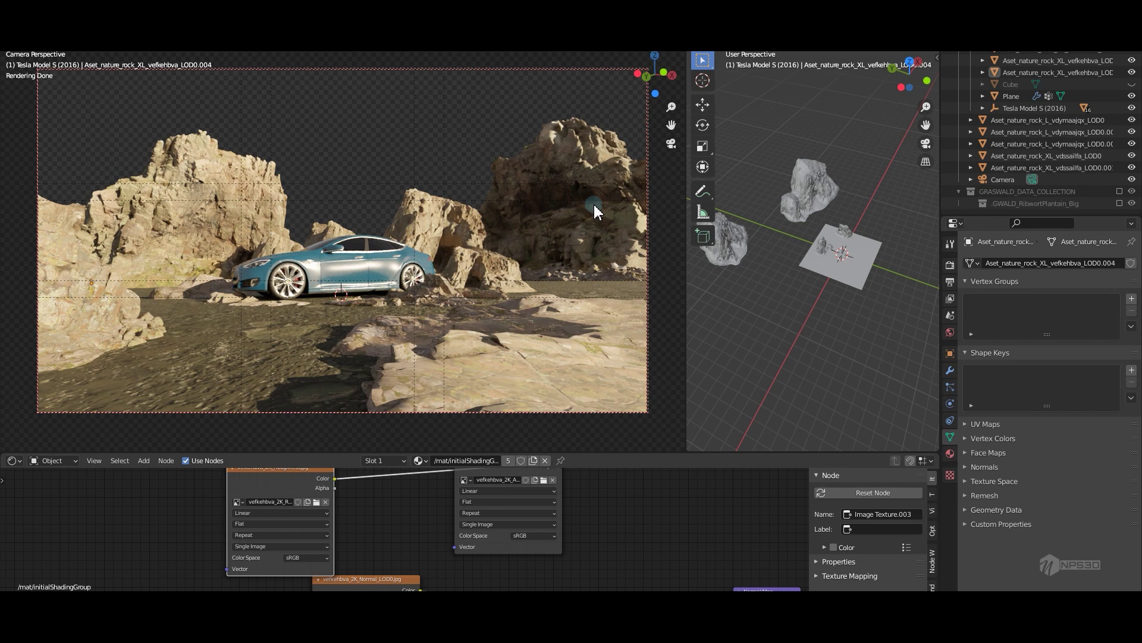
key("ctrl+z")
key("ctrl+z")
key("shift+z")
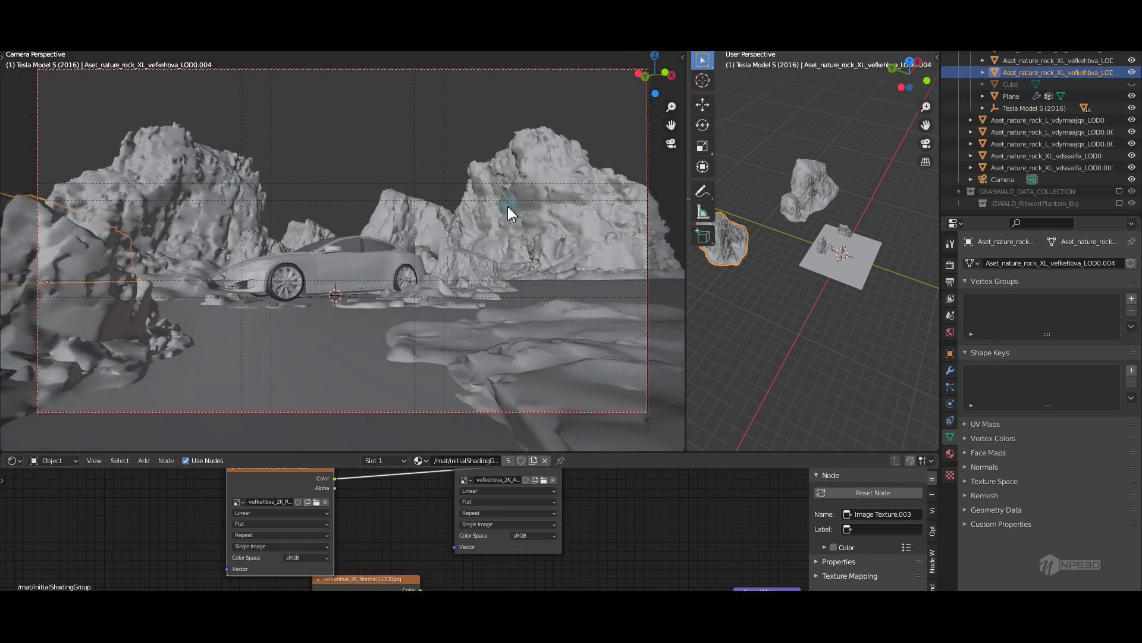
left_click(522, 331)
key("r")
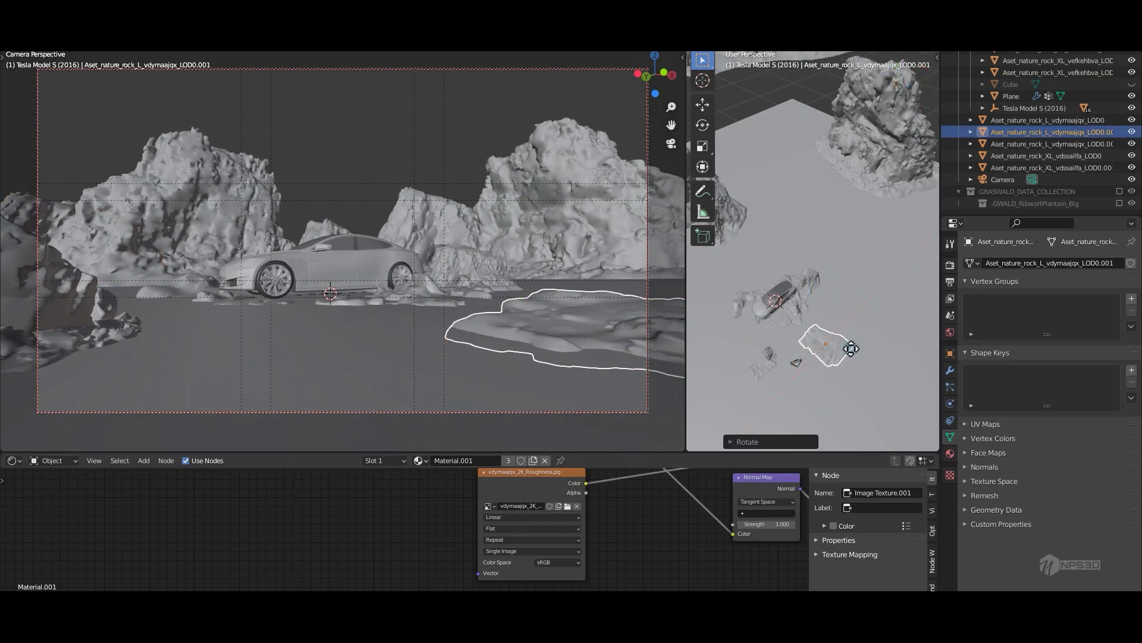
key("shift+d")
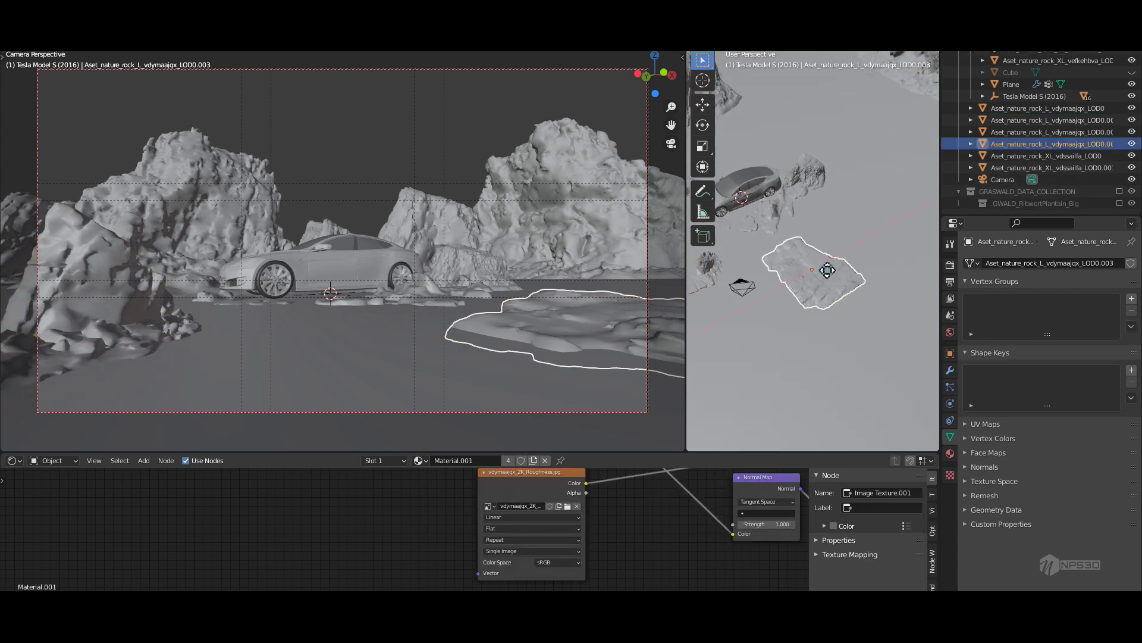
left_click(808, 172)
Rotate and duplicate another large rock, then preview the rearranged rocks rendered.
left_click(813, 178)
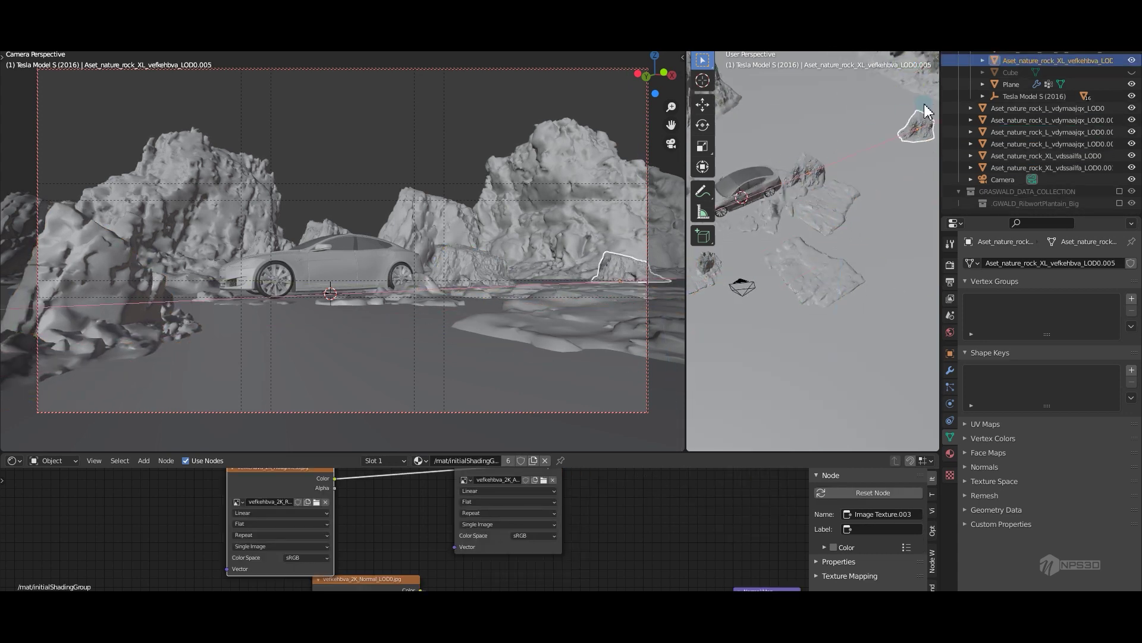
left_click(921, 89)
key("shift+d")
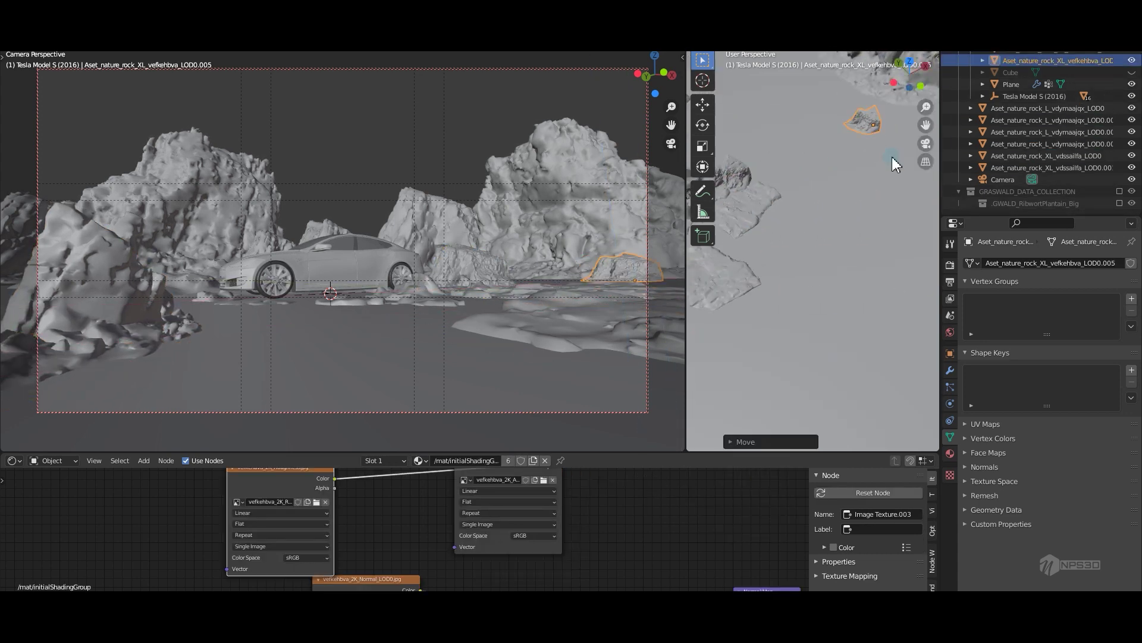
scroll(534, 245, "up", 2)
scroll(534, 245, "up", 2)
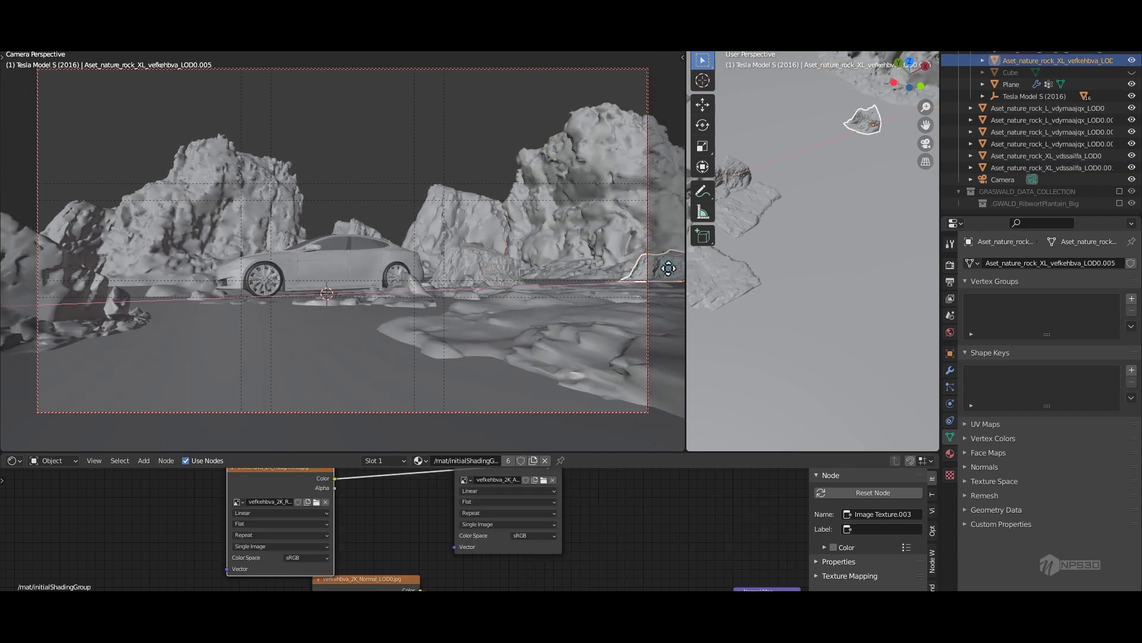
left_click(75, 286)
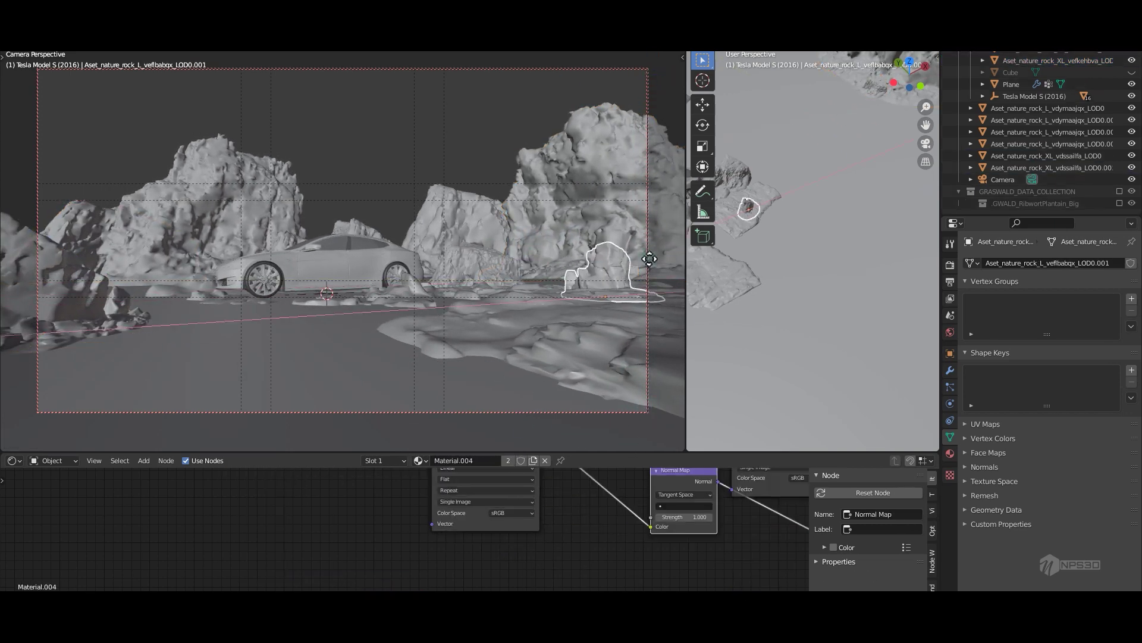
left_click(876, 91)
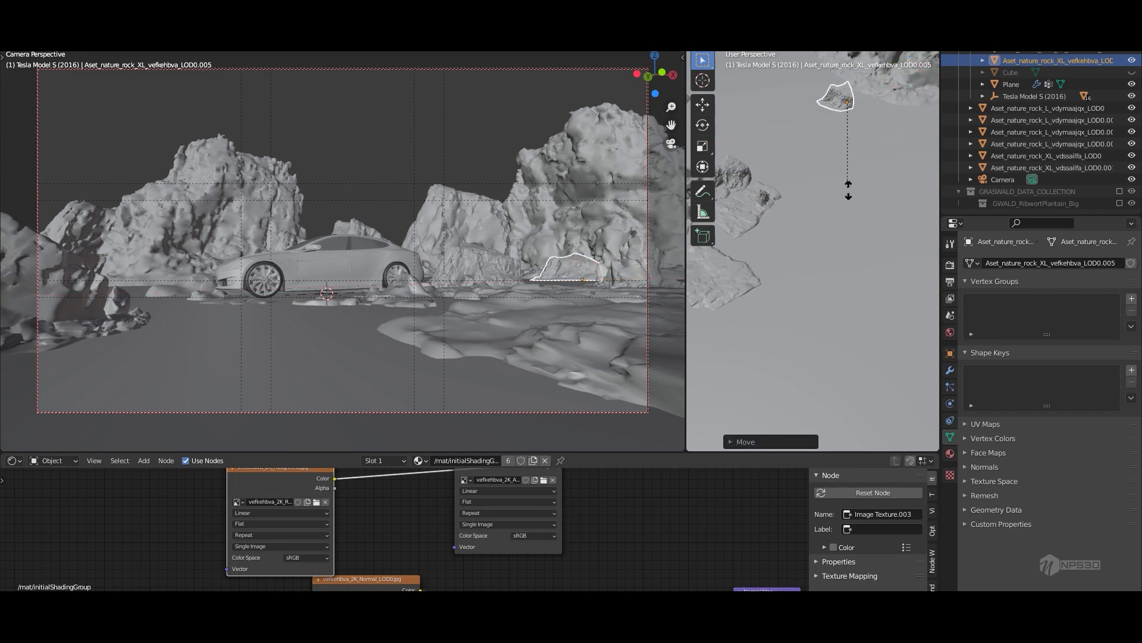
left_click(535, 334)
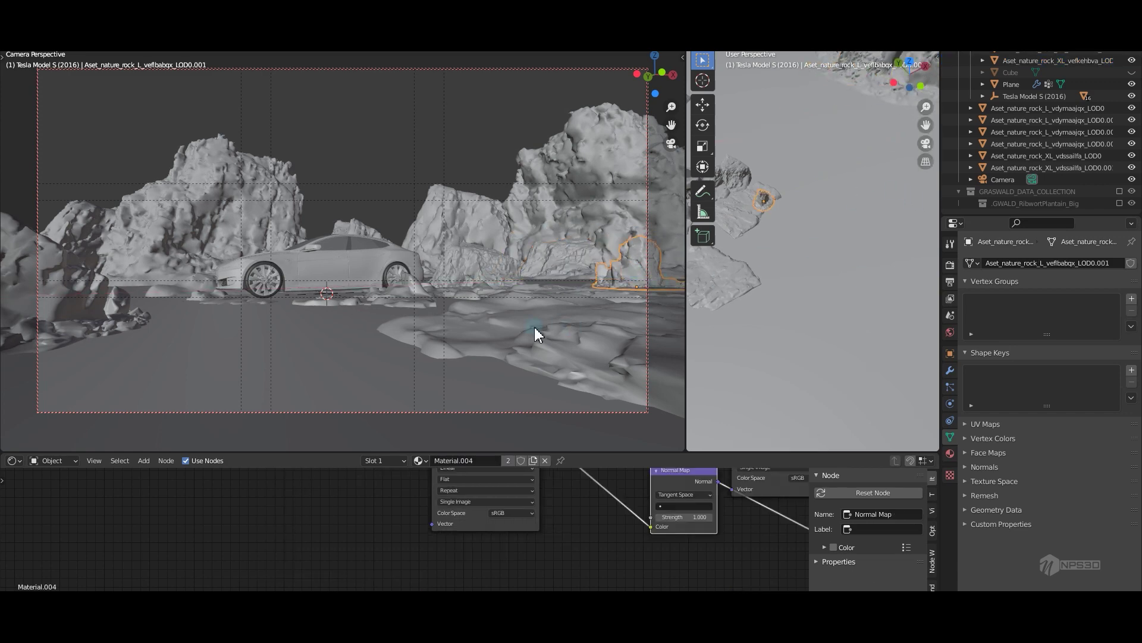
key("z")
left_click(665, 52)
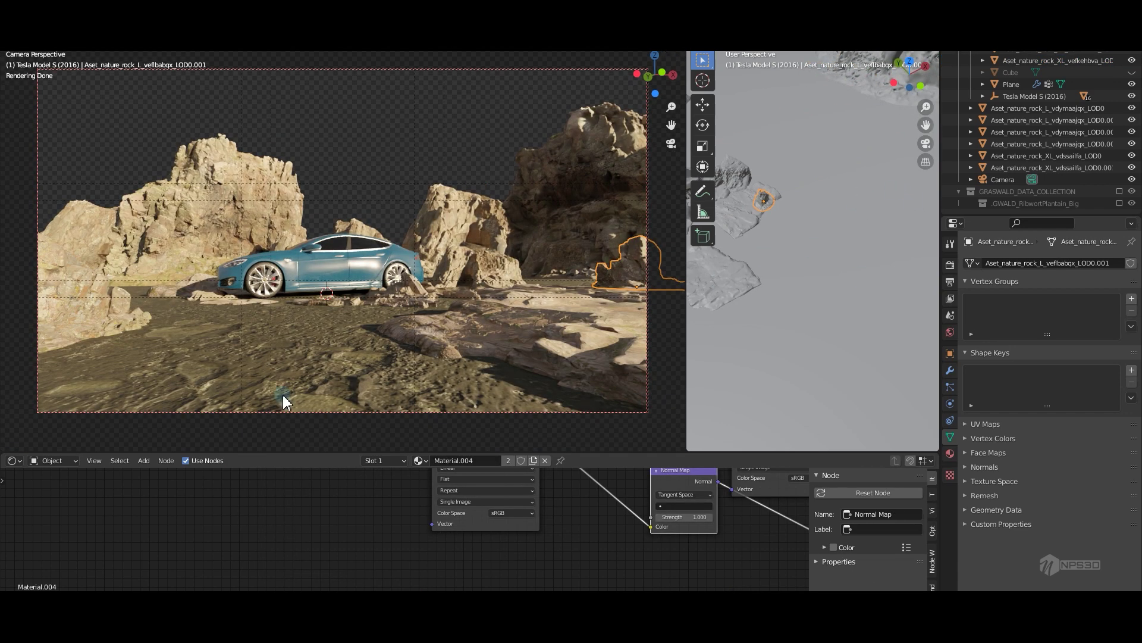
Select the ground plane and switch it into Sculpt Mode.
left_click(833, 284)
scroll(813, 250, "down", 3)
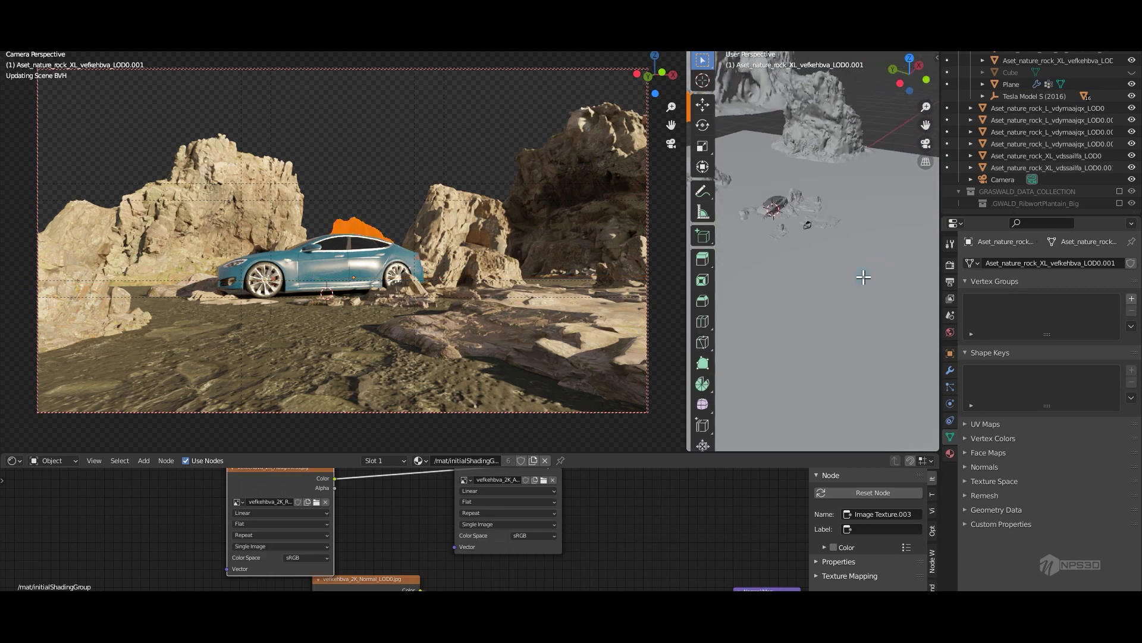
left_click(816, 268)
key("ctrl+Tab")
left_click(774, 78)
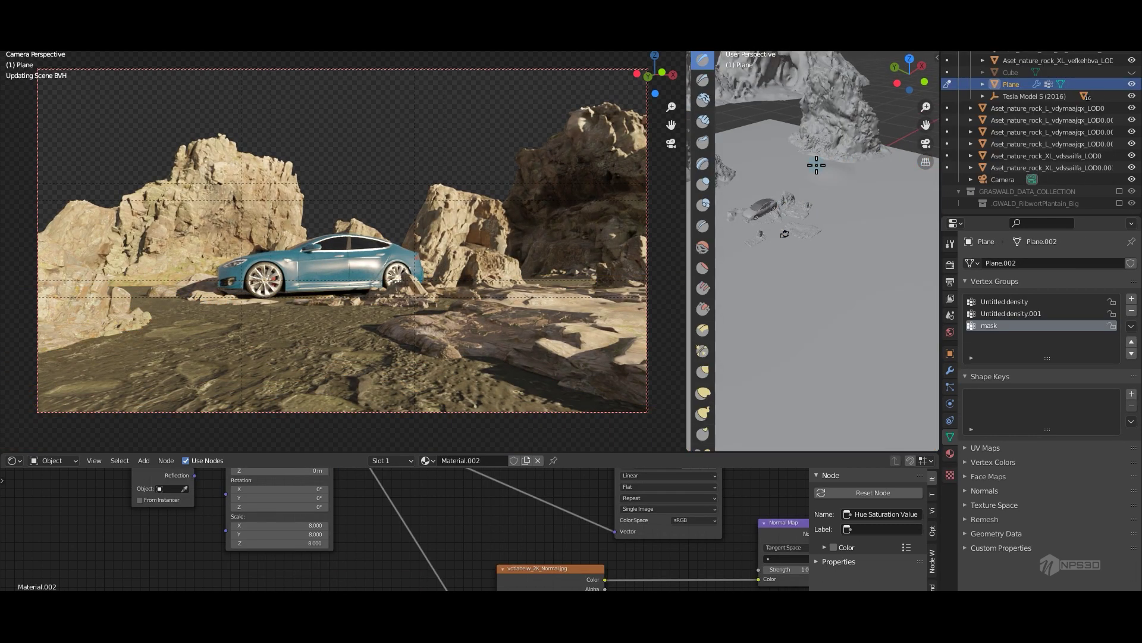
left_click(633, 52)
Return the ground plane to Object Mode and look through the scene camera (Numpad 0).
middle_click_drag(767, 252, 779, 223)
scroll(764, 202, "up", 2)
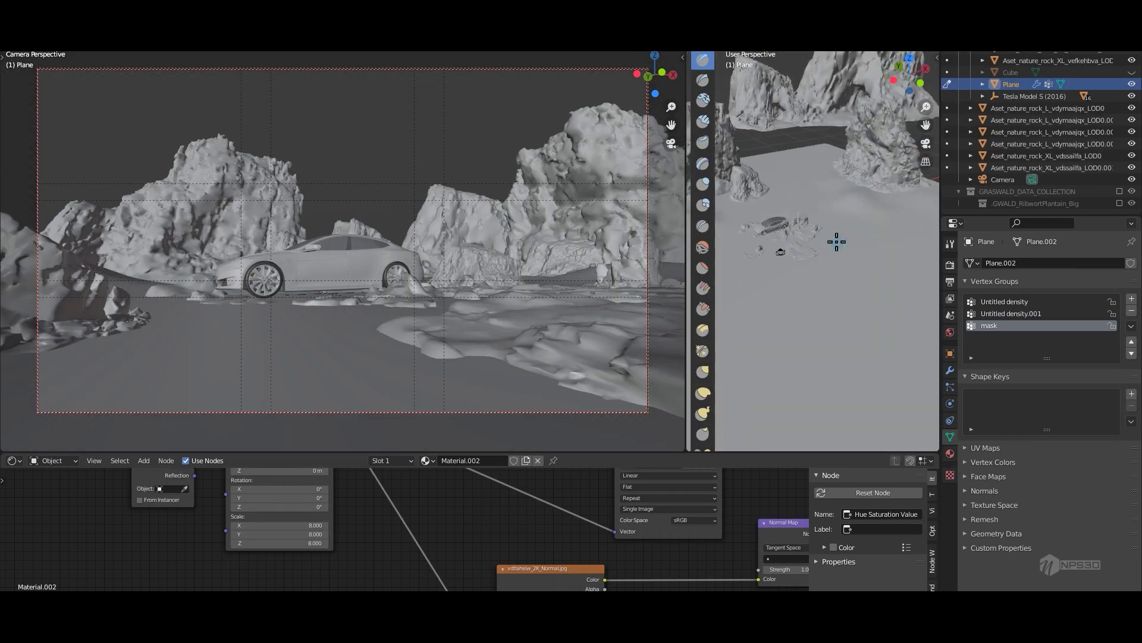
scroll(767, 196, "up", 2)
scroll(773, 187, "up", 2)
scroll(779, 175, "up", 2)
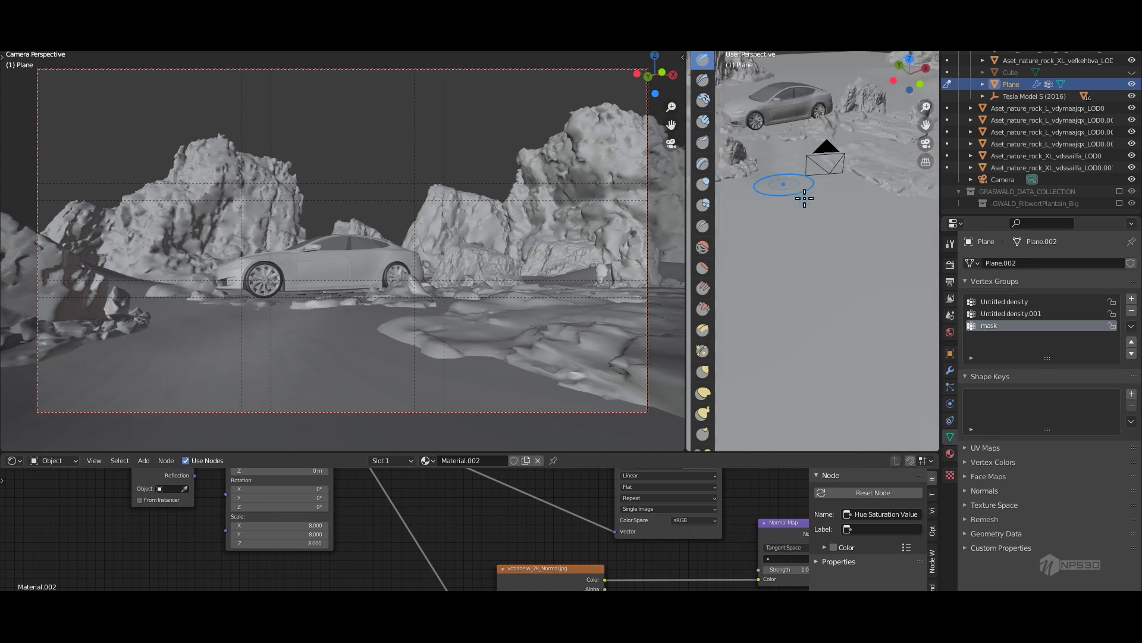
scroll(800, 191, "up", 2)
scroll(792, 181, "up", 1)
scroll(801, 196, "up", 2)
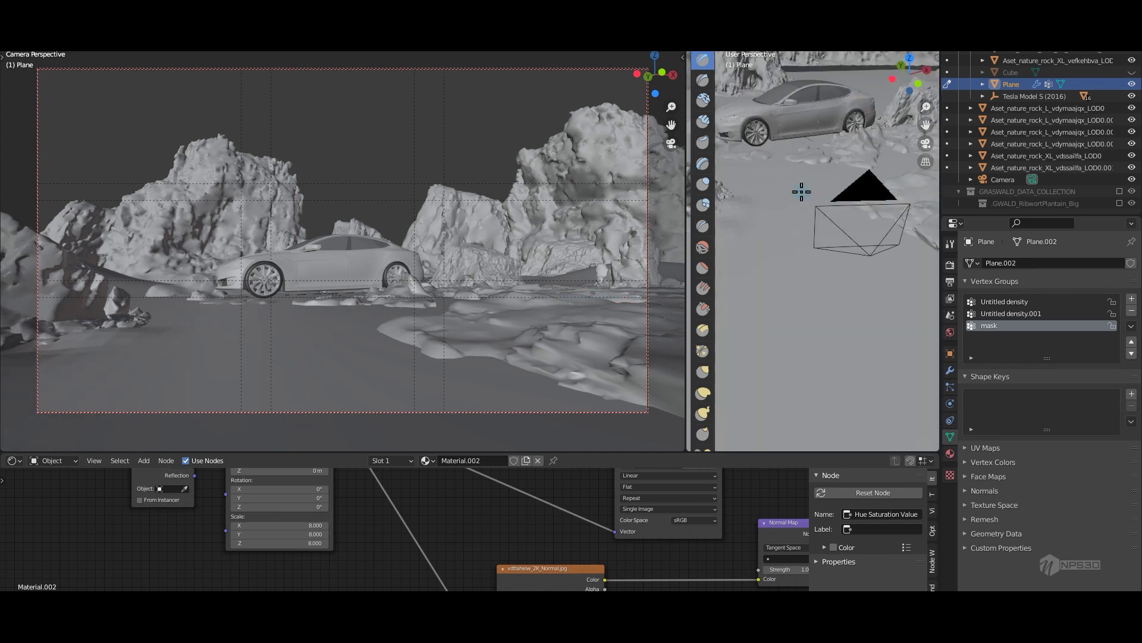
scroll(802, 192, "up", 2)
key("ctrl+Tab")
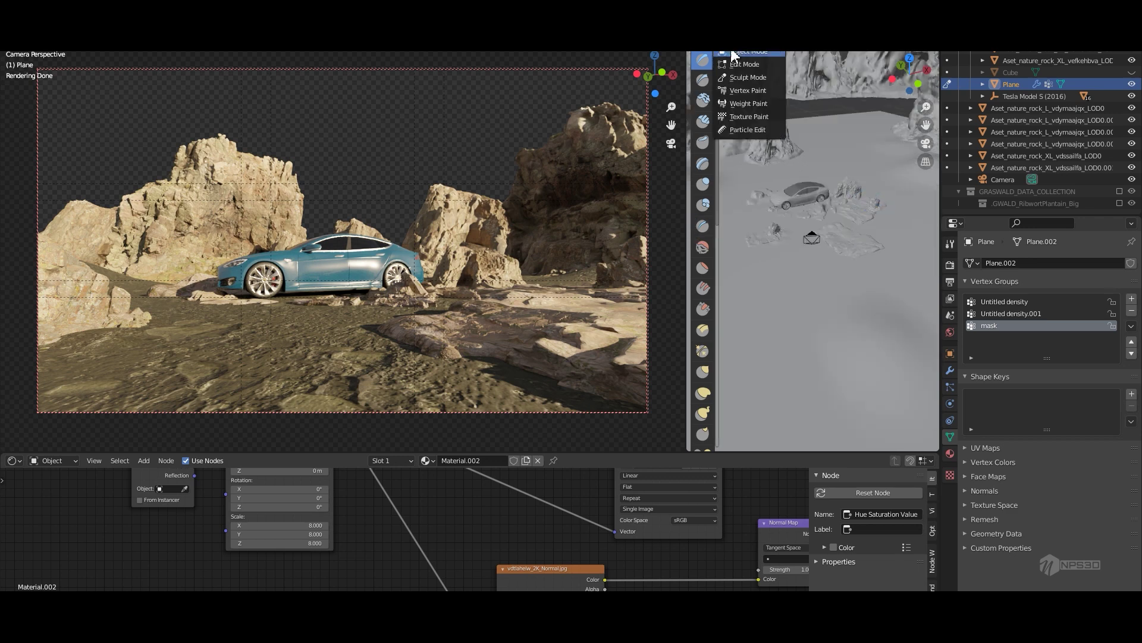
left_click(837, 195)
key("KP_0")
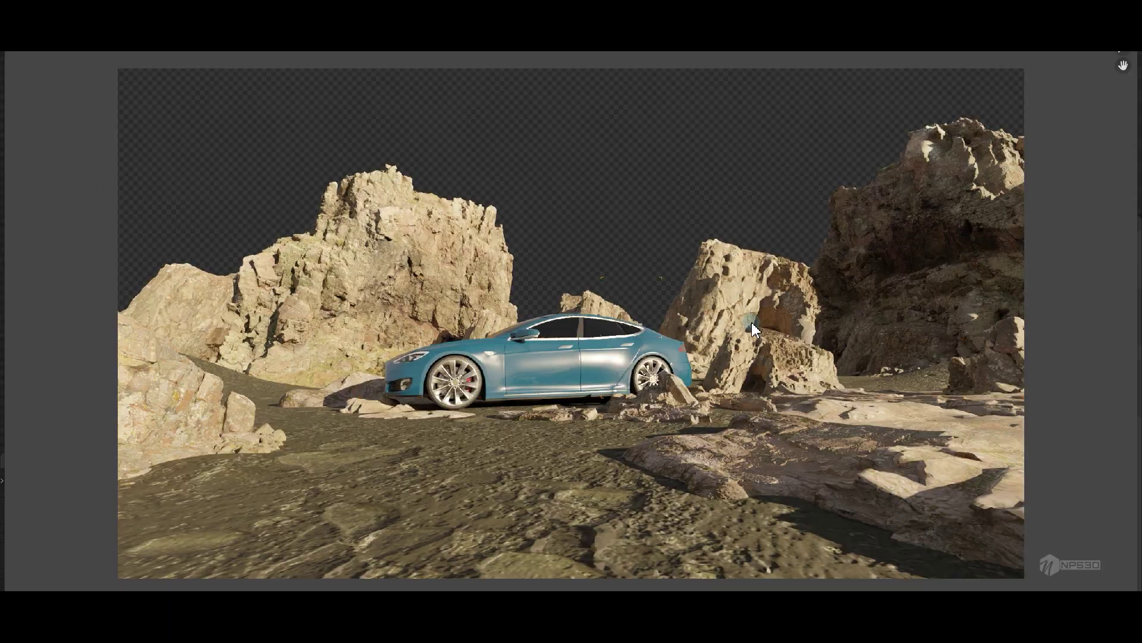
Save the combined pass as 1_combined.png in G:\blender\new car, then begin saving the depth pass.
left_click(1054, 60)
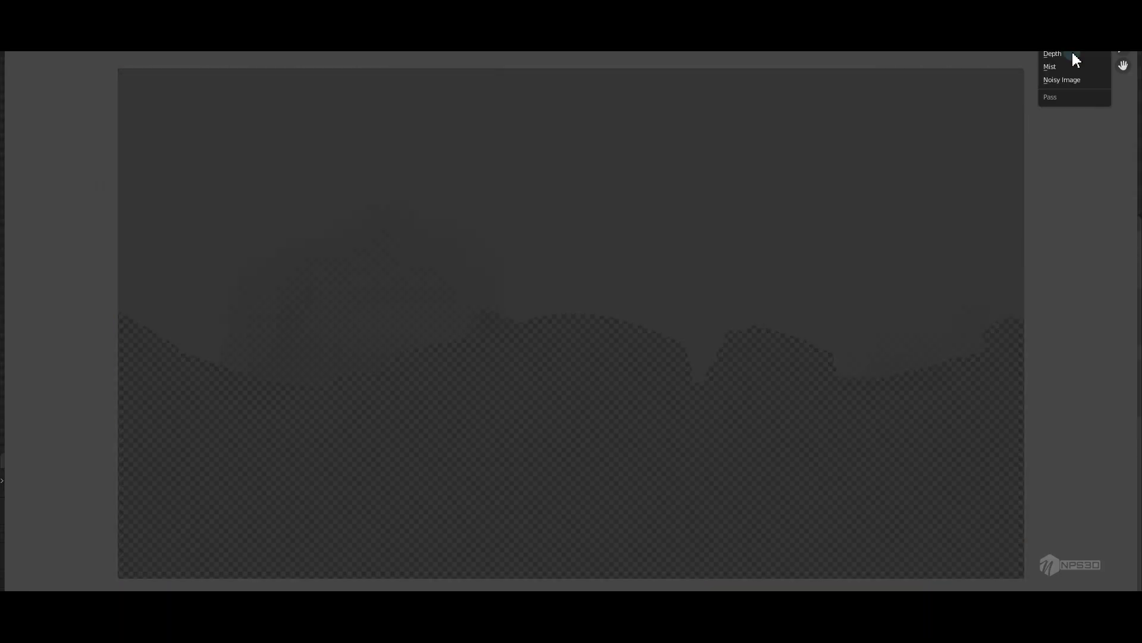
left_click(1072, 53)
key("shift+alt+s")
double_click(630, 226)
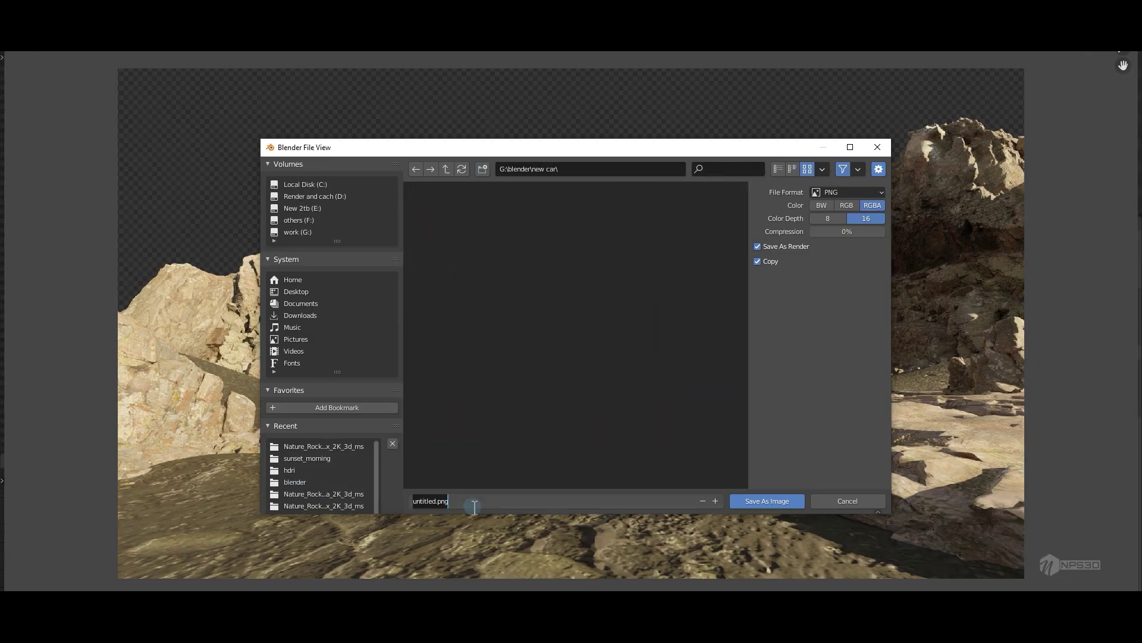
key("Return")
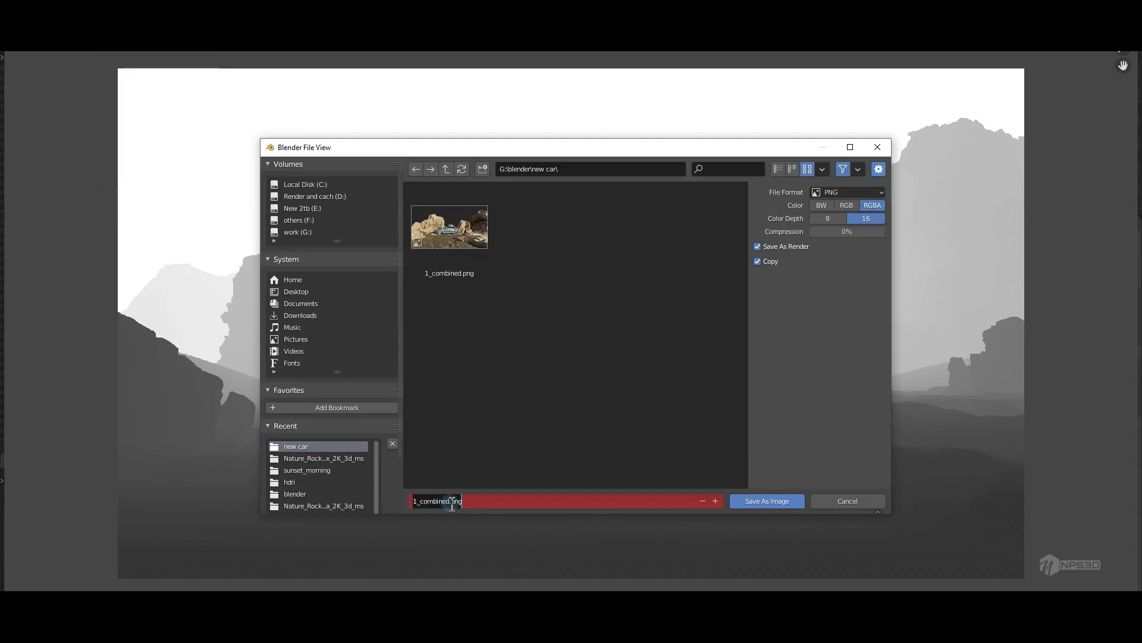
key("Return")
key("shift+alt+s")
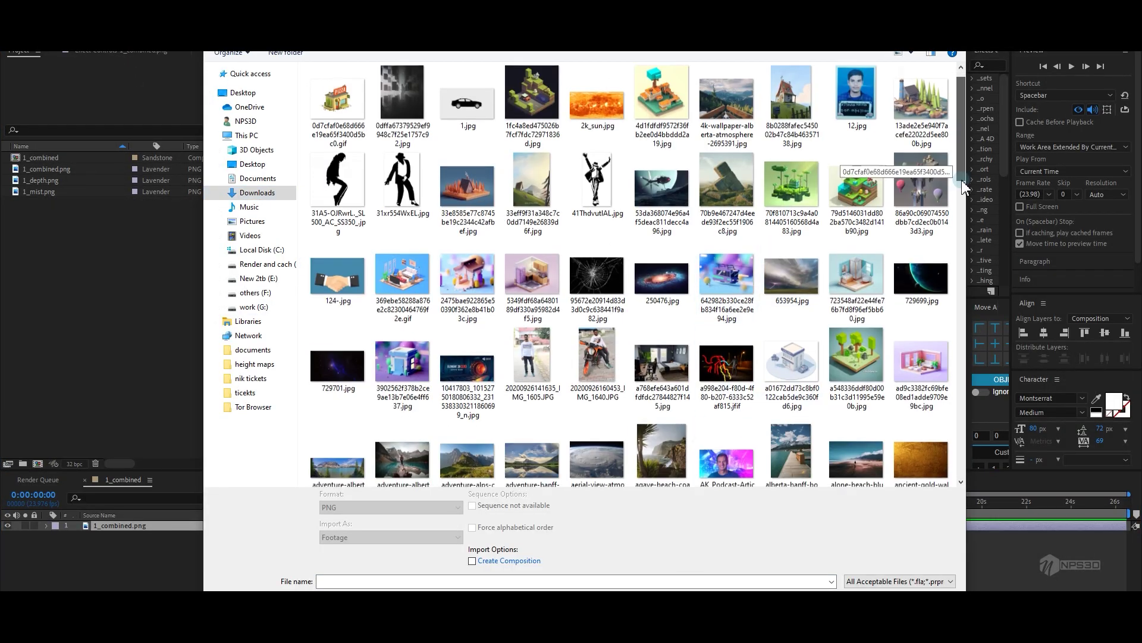
Add the mountain photo, then layer the mist pass at 47% opacity with Levels gamma 3.19.
scroll(595, 268, "down", 2)
left_click(467, 381)
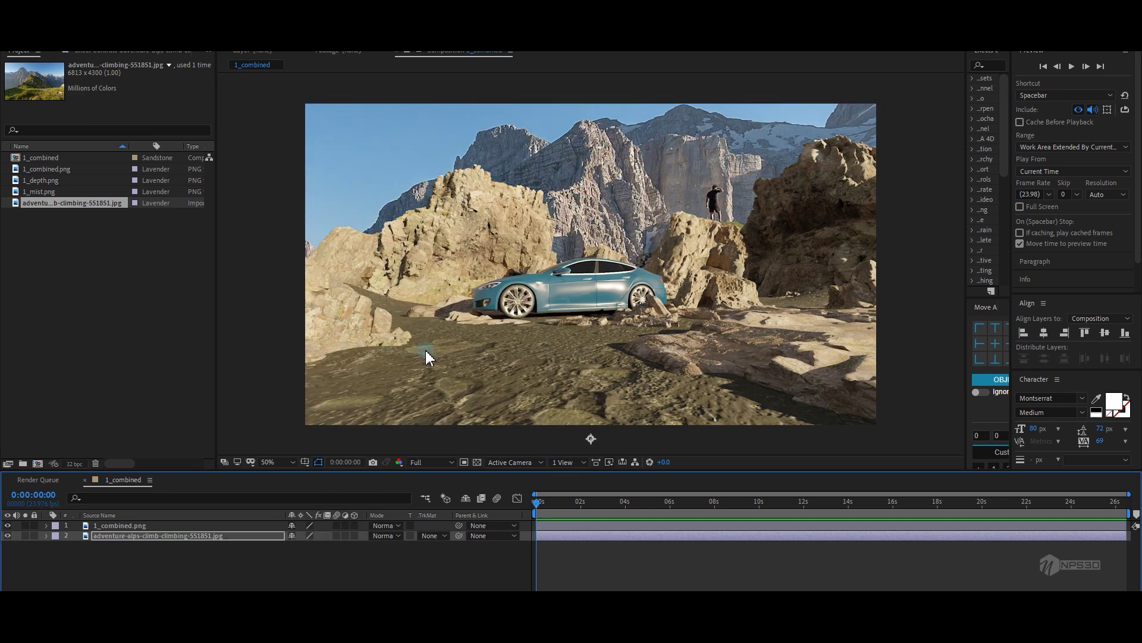
left_click(136, 526)
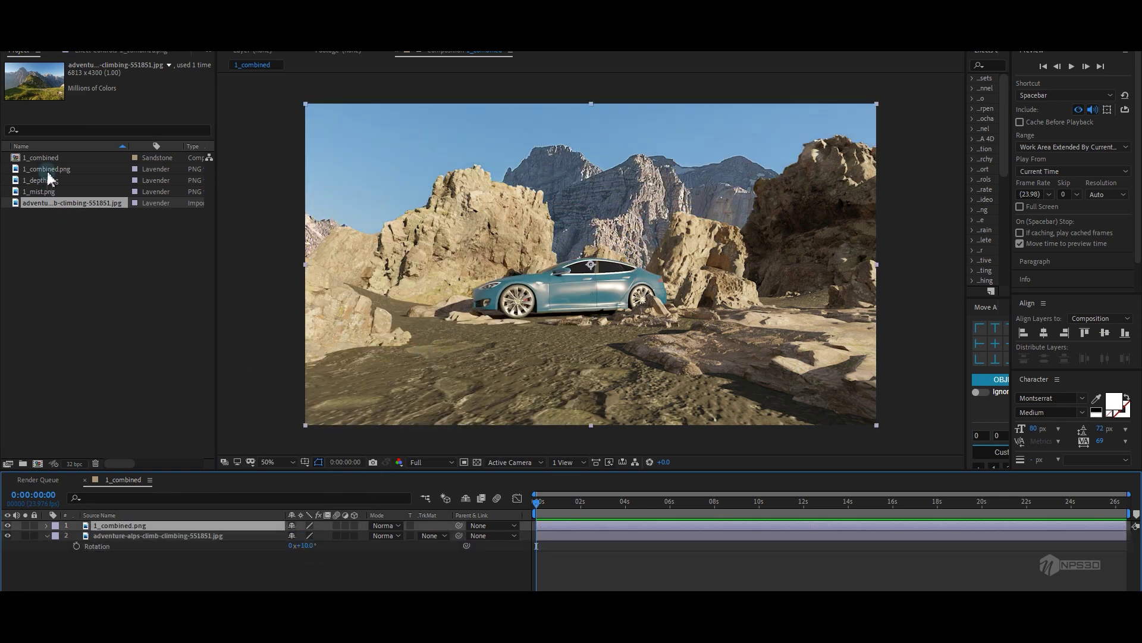
left_click_drag(39, 191, 178, 526)
left_click_drag(295, 536, 273, 546)
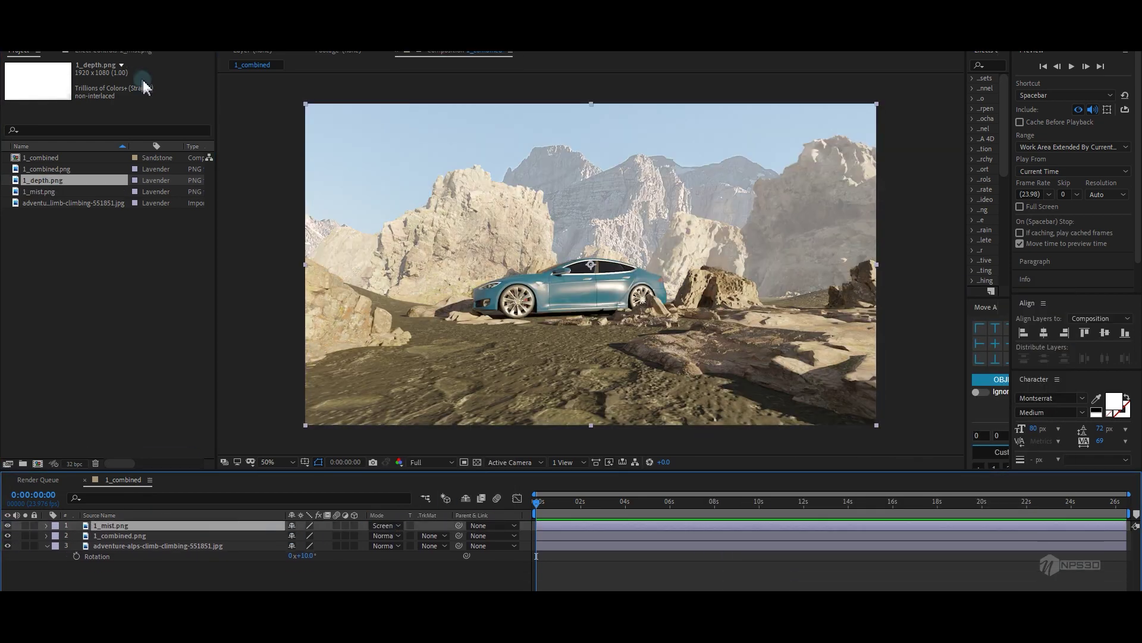
mouse_move(35, 143)
left_mouse_down()
mouse_move(60, 147)
mouse_move(35, 144)
left_mouse_up()
left_click_drag(122, 144, 50, 144)
Create a solid with a Gradient Ramp from a pale colour to dark blue 1E394D.
key("ctrl+y")
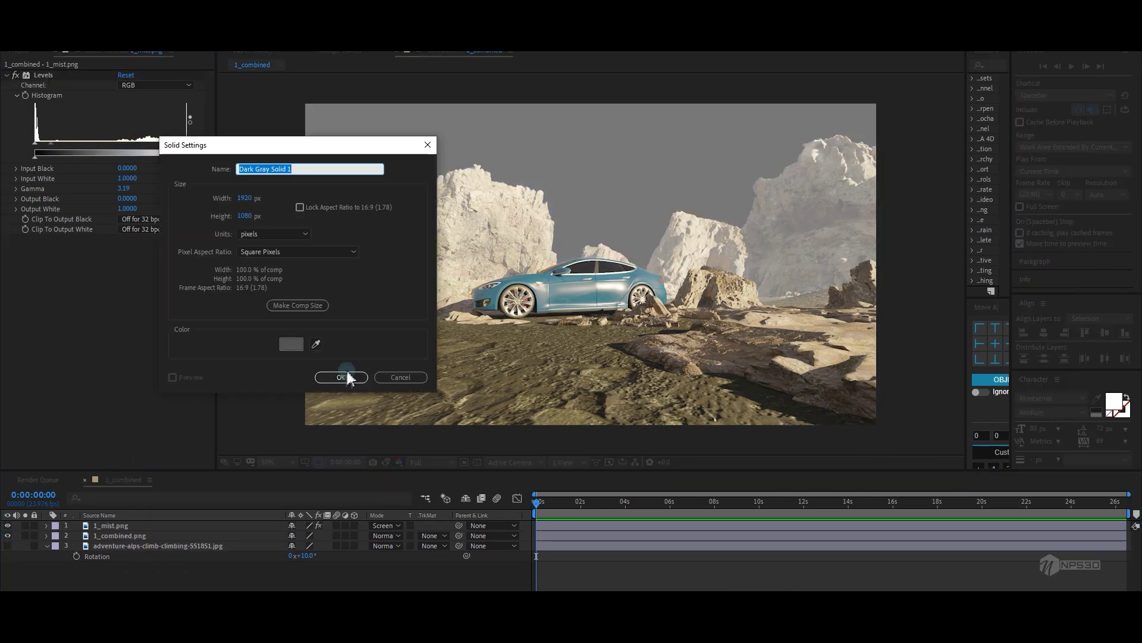
left_click(340, 377)
left_click(123, 96)
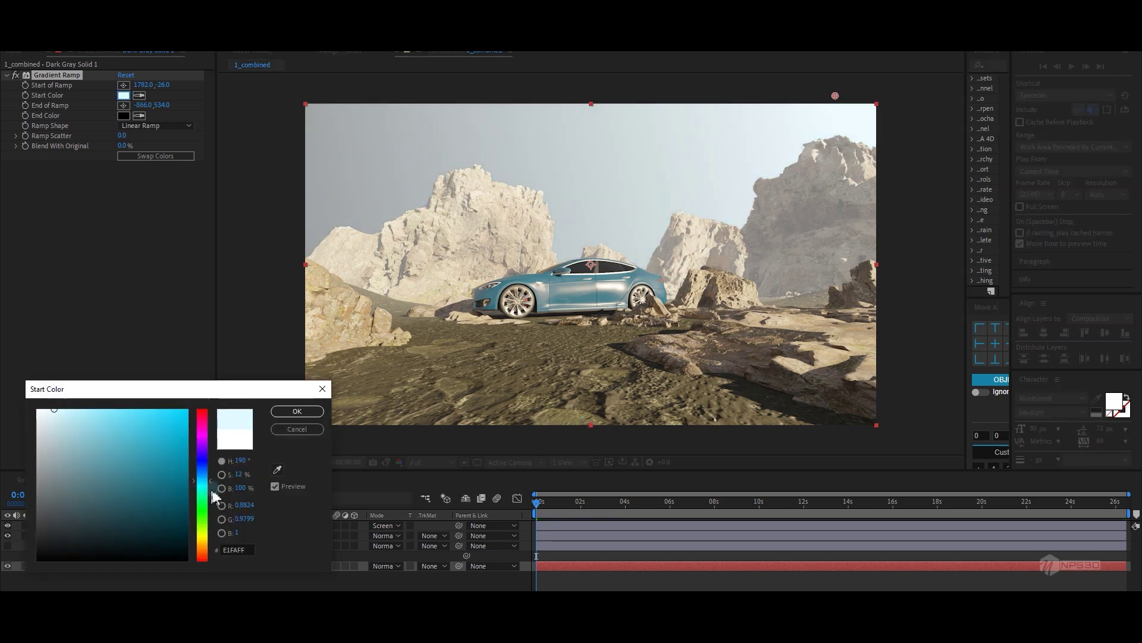
left_click(297, 411)
left_click(123, 116)
left_click(202, 475)
left_click(130, 515)
left_click(297, 411)
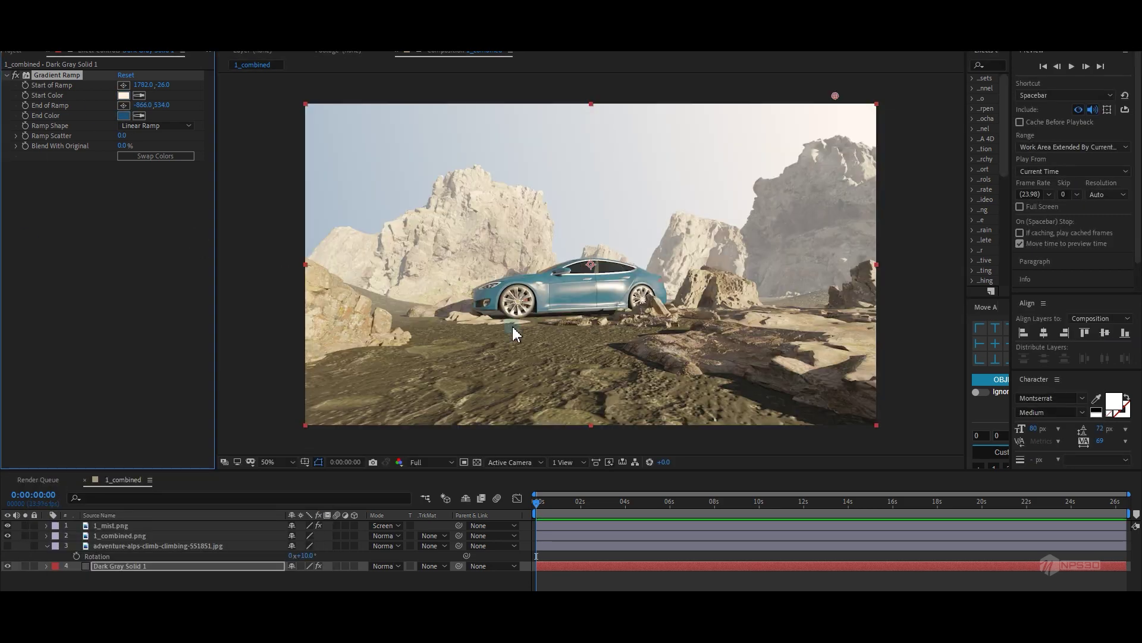
left_click(512, 326)
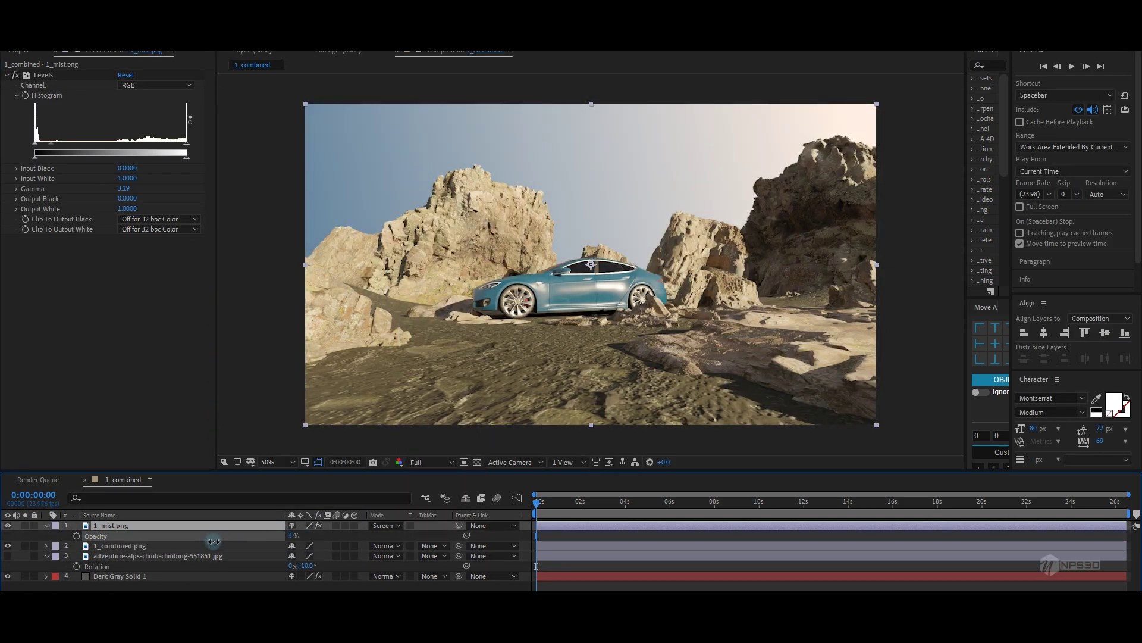
Duplicate the mist layer at gamma 0.06 and lower highlights, with shadows -11 and whites -26.
key("ctrl+d")
left_click(25, 525)
left_click_drag(49, 144, 68, 159)
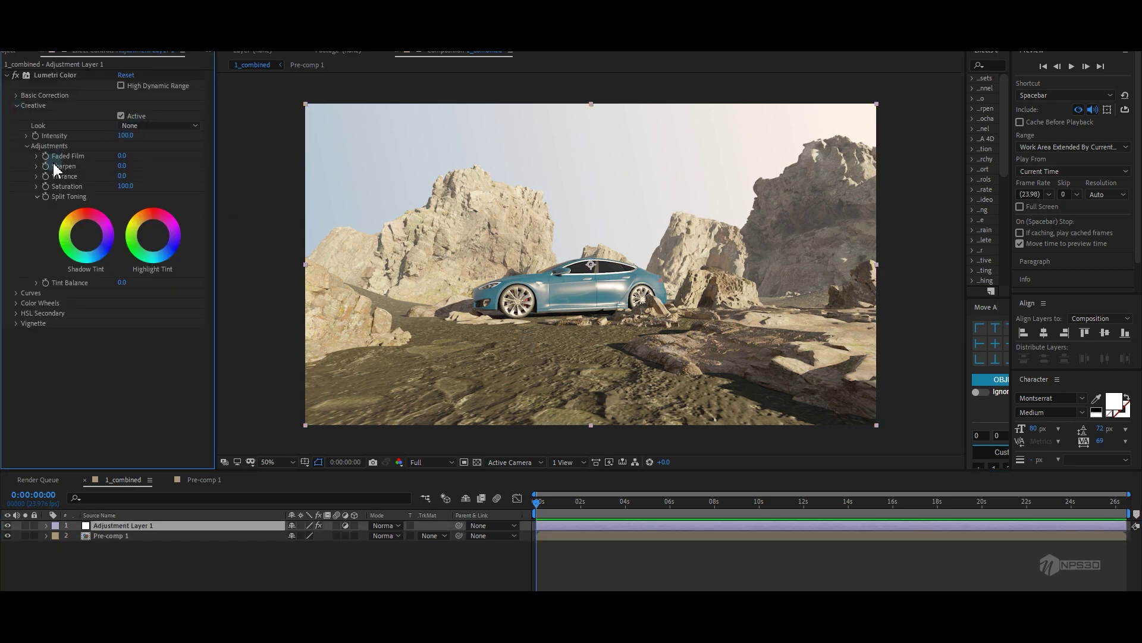
mouse_move(122, 206)
left_mouse_down()
mouse_move(175, 200)
mouse_move(108, 205)
left_mouse_up()
left_click_drag(122, 215, 113, 216)
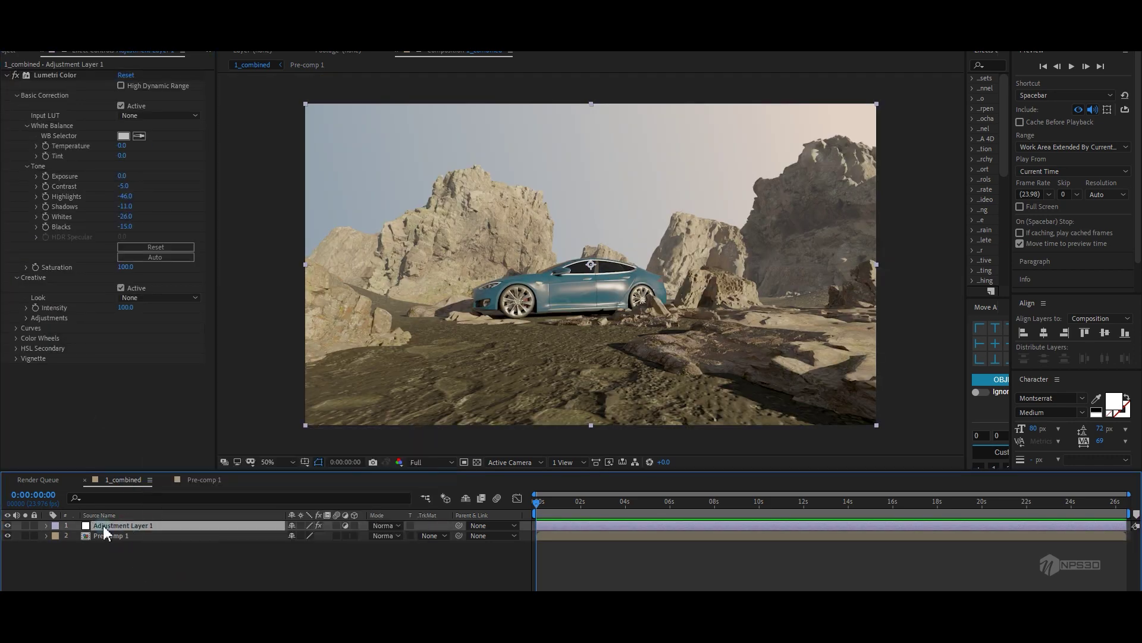
Add a second adjustment layer with Selective Color shifts to the cyan, blue and yellow tones.
key("ctrl+alt+y")
left_click(147, 386)
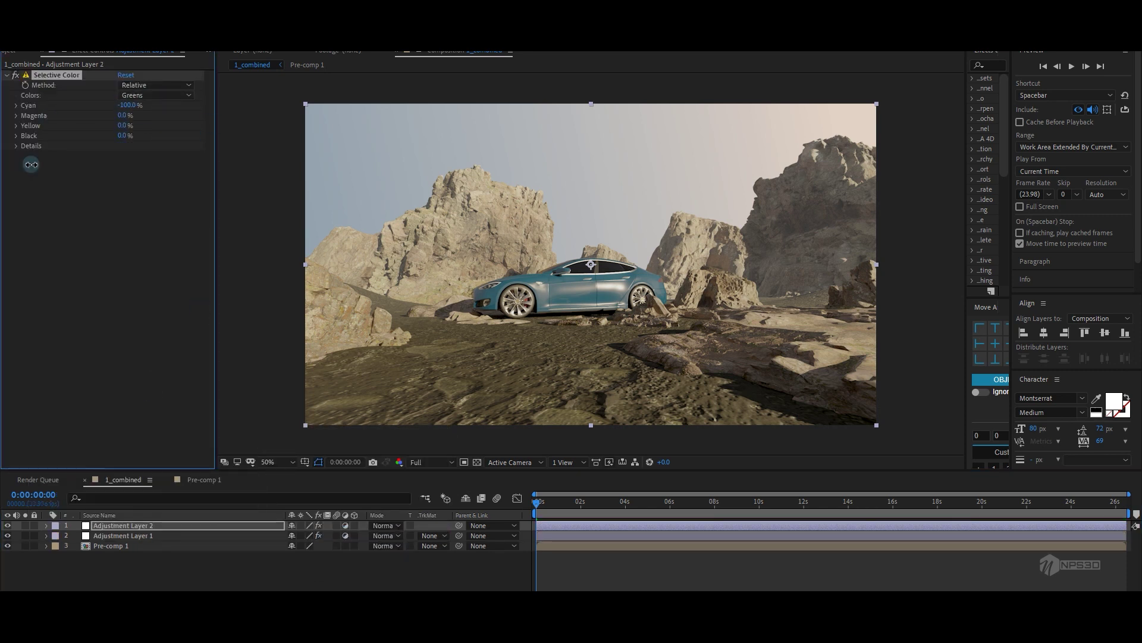
left_click(178, 95)
left_click(155, 105)
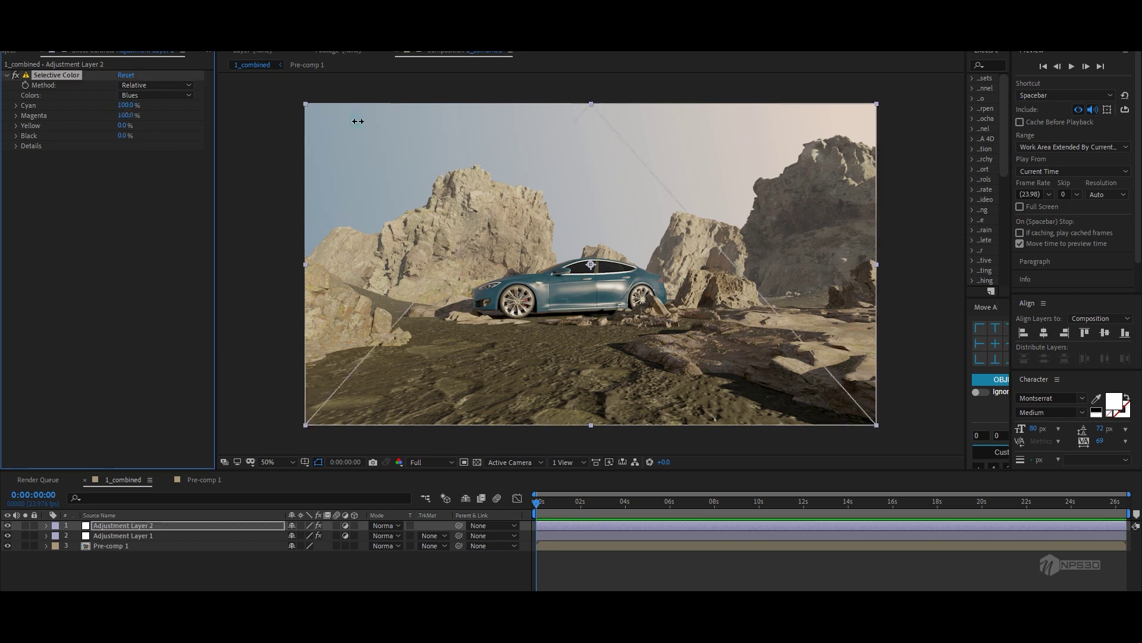
left_click(178, 95)
left_click(153, 173)
left_click(178, 95)
left_click(132, 113)
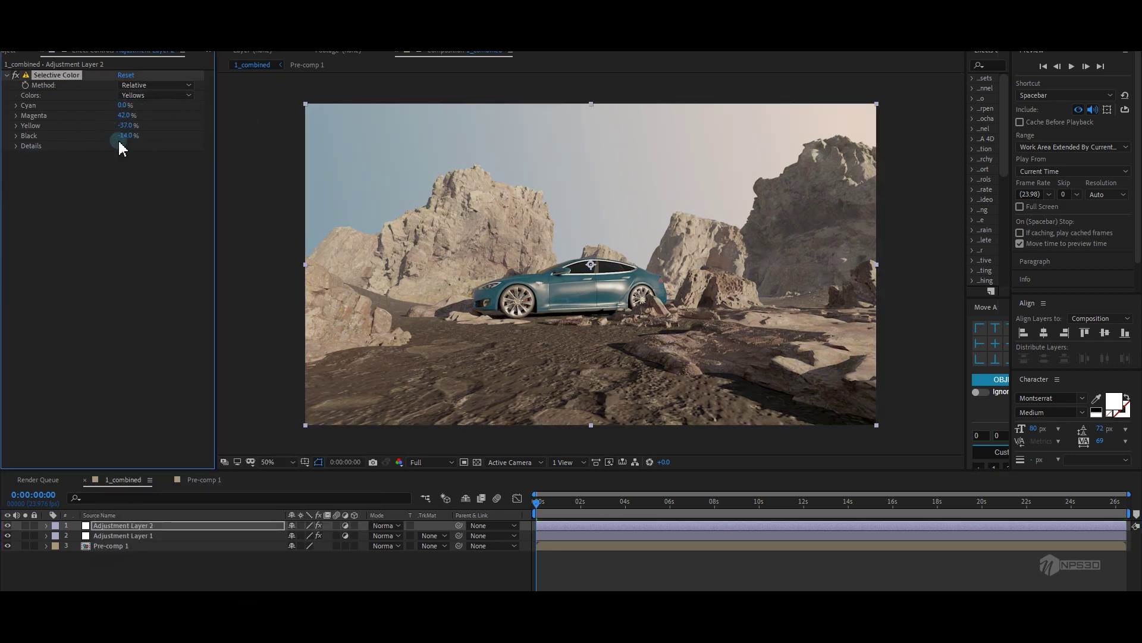
left_click(146, 95)
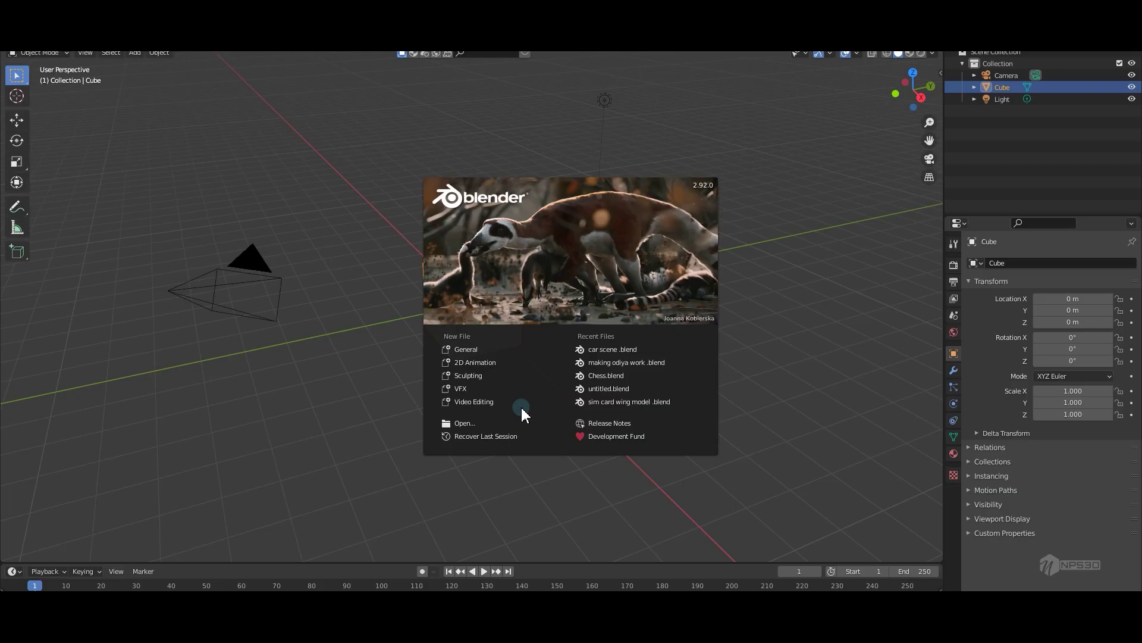
left_click(613, 350)
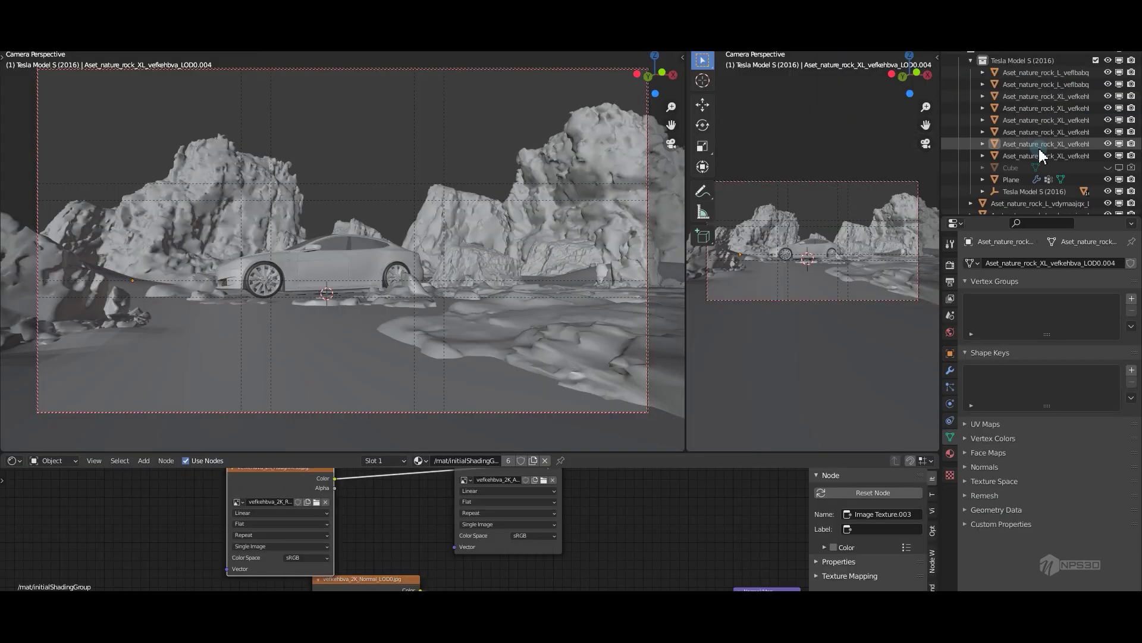
Rotate and enlarge the Cube behind the car and duplicate it as Cube.001.
scroll(848, 243, "down", 4)
left_click(875, 236)
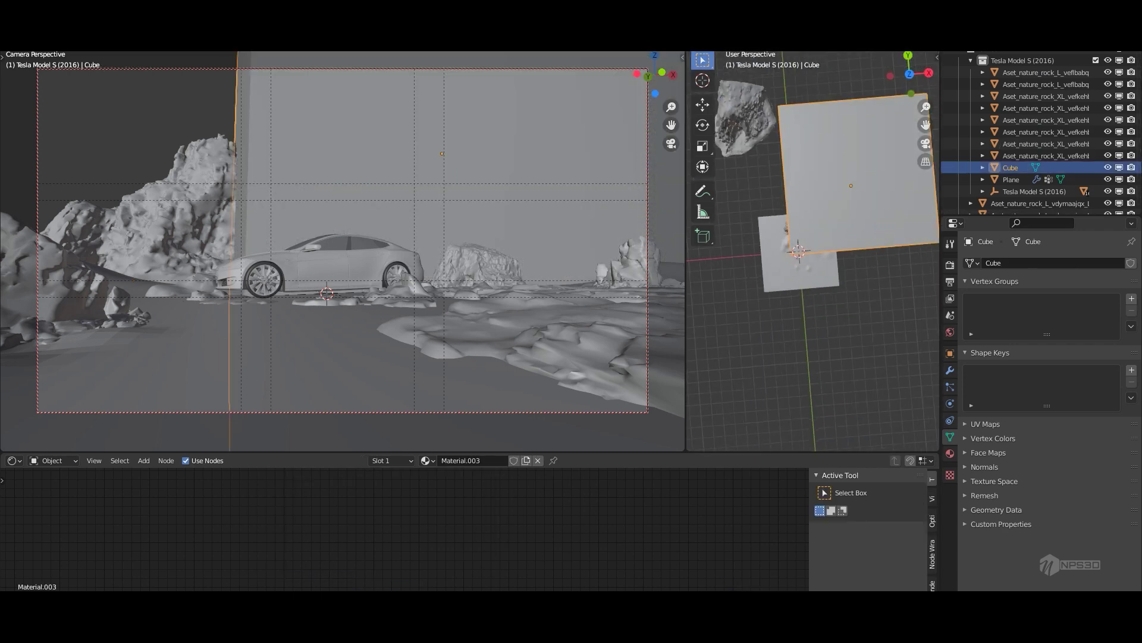
key("r")
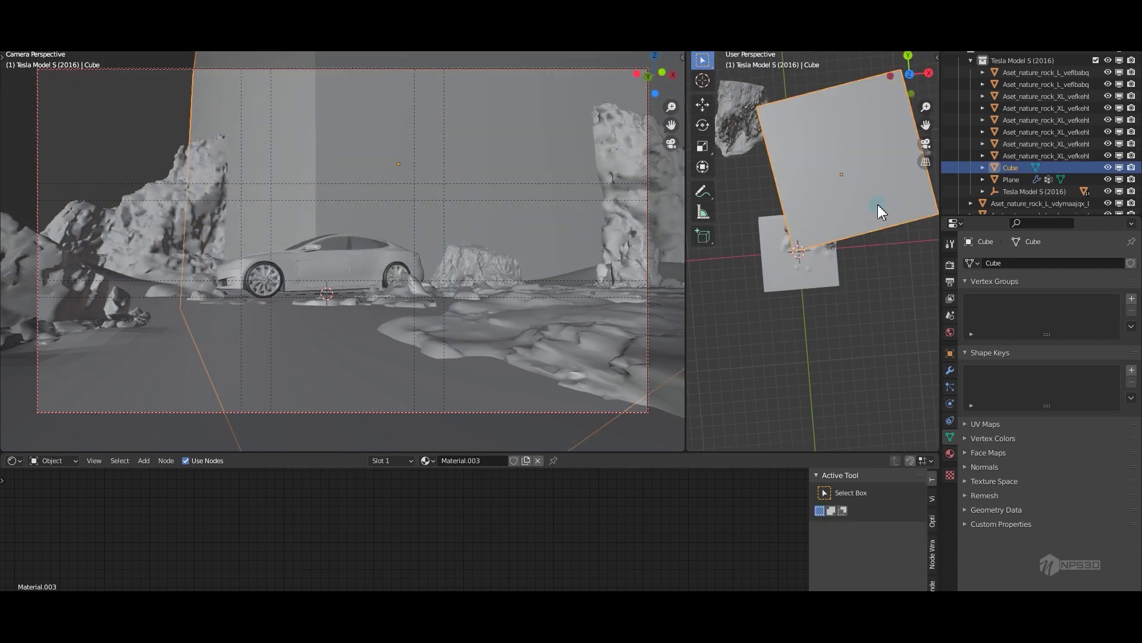
left_click(879, 233)
key("shift+d")
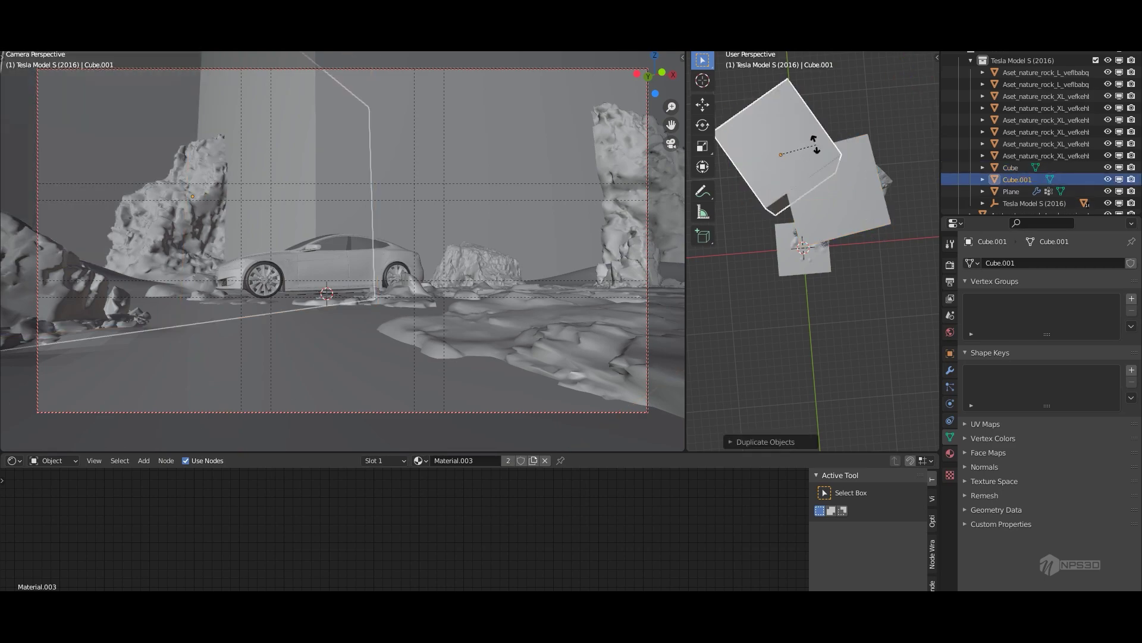
Test-render the frame and close the render window.
key("F12")
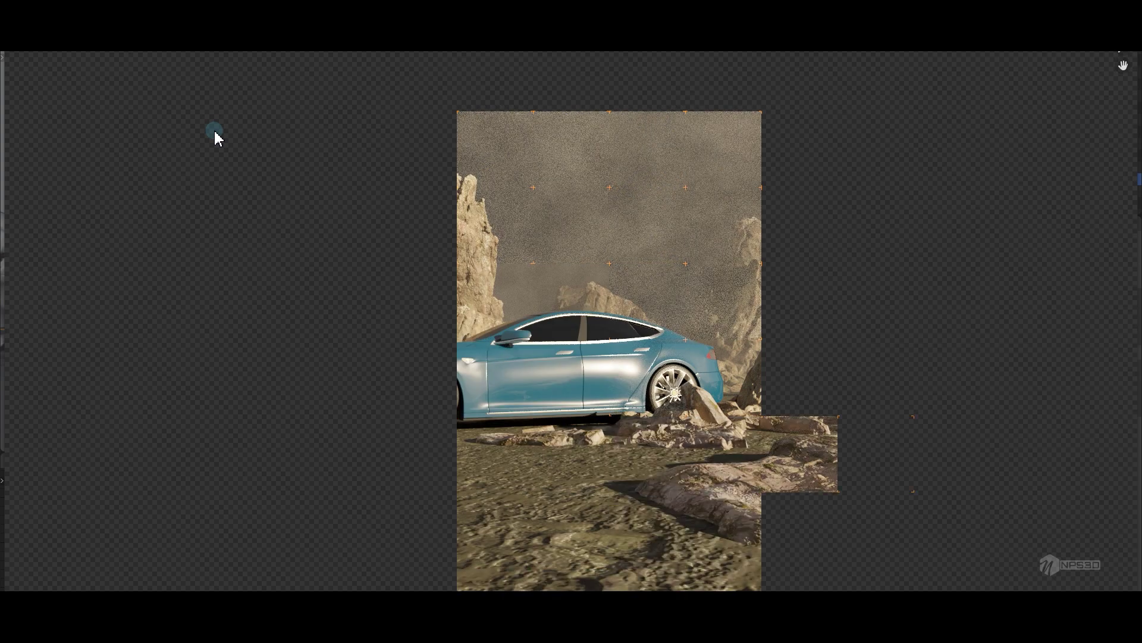
scroll(832, 383, "down", 2)
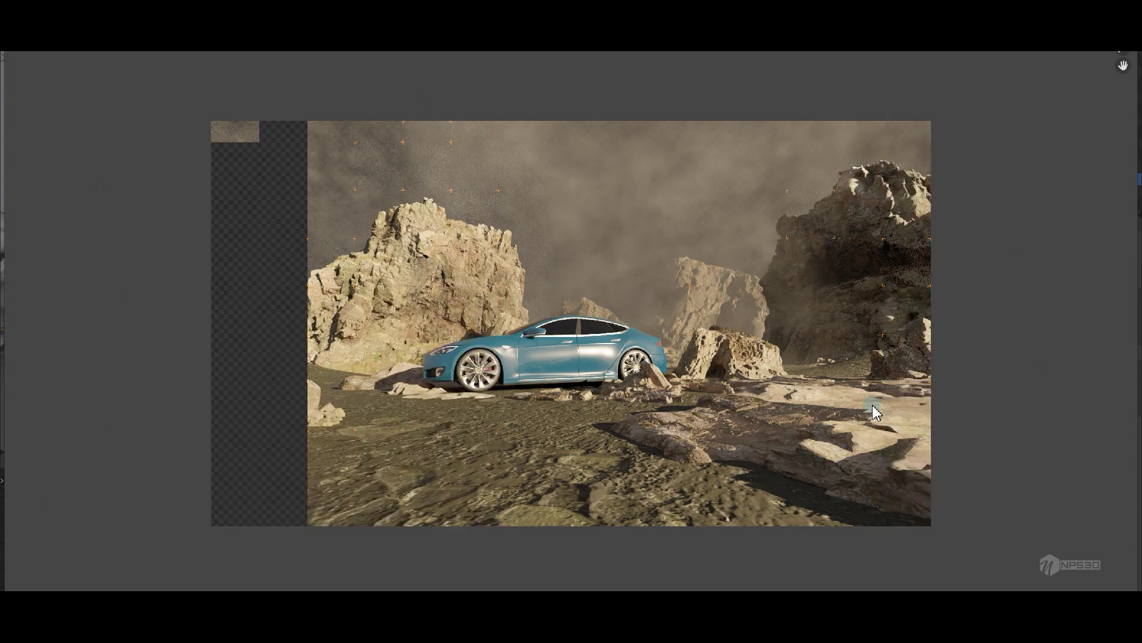
key("Escape")
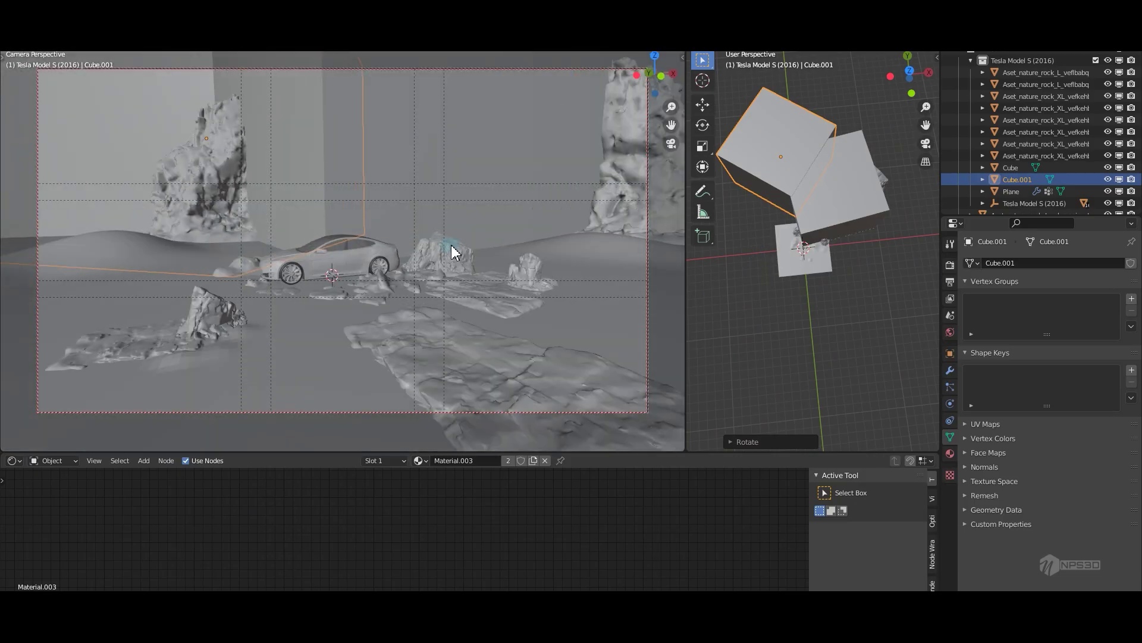
Duplicate Cube.001 as Cube.002 with its own single-user volume material, Material.005.
middle_click_drag(453, 253, 476, 232)
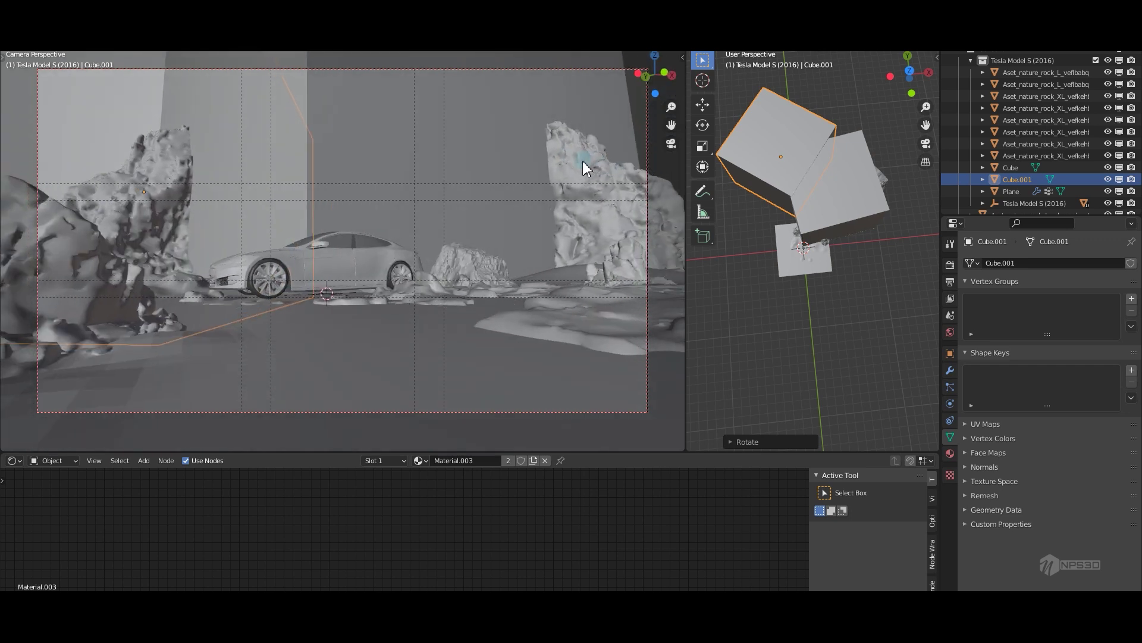
key("shift+d")
left_click(841, 209)
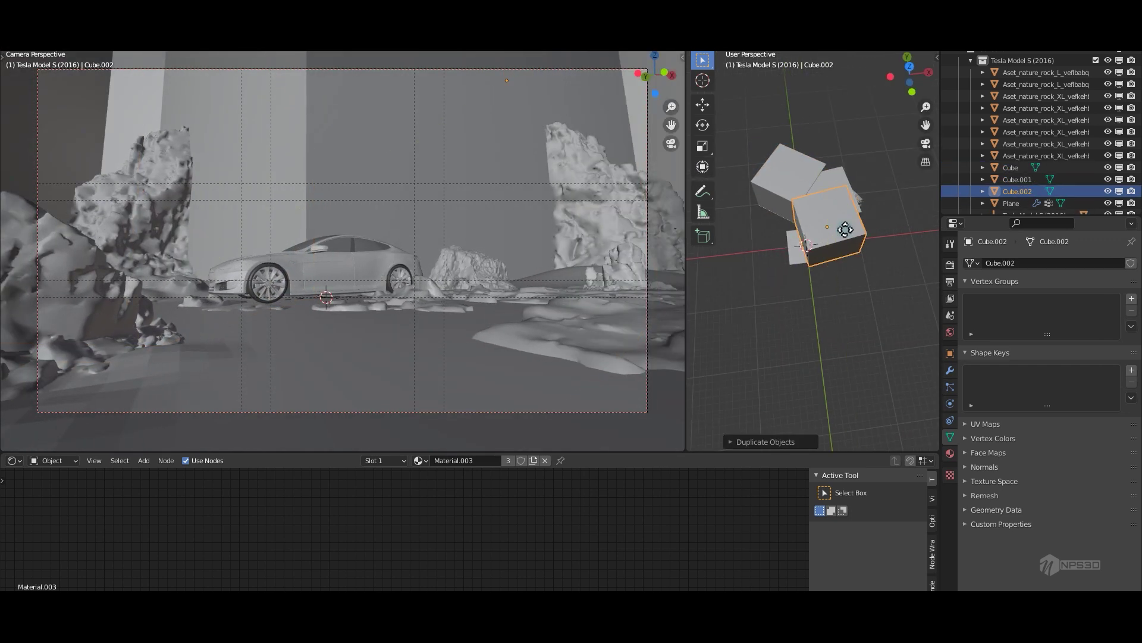
key("KP_Decimal")
key("Home")
left_click(533, 460)
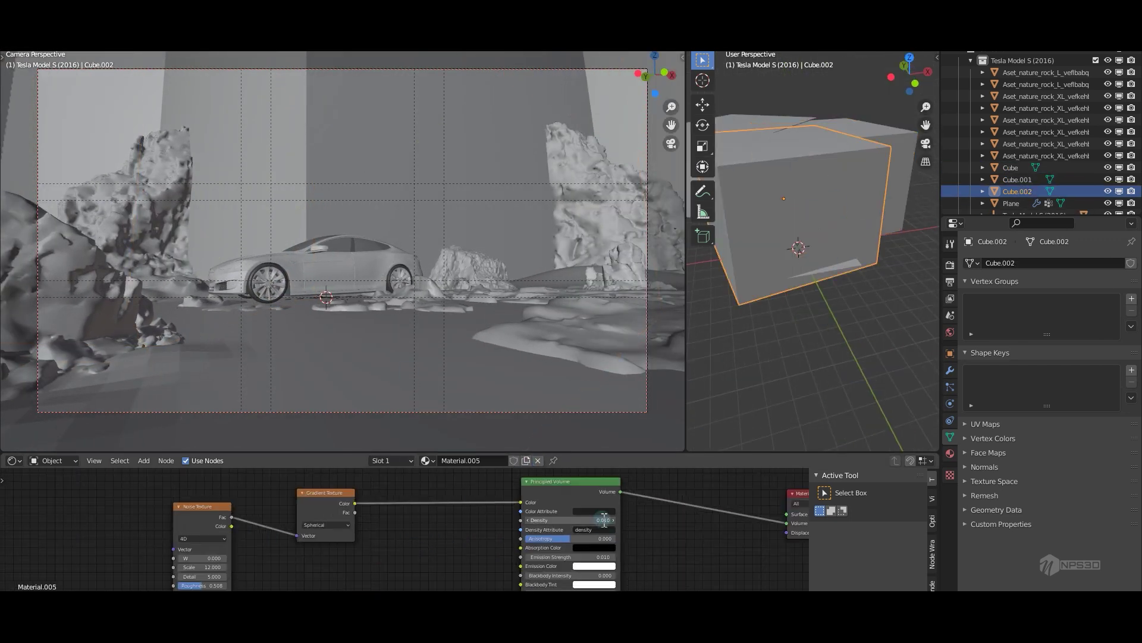
Preview the camera view in Rendered shading and set the fog Gradient Texture to Linear.
key("z")
left_click(521, 235)
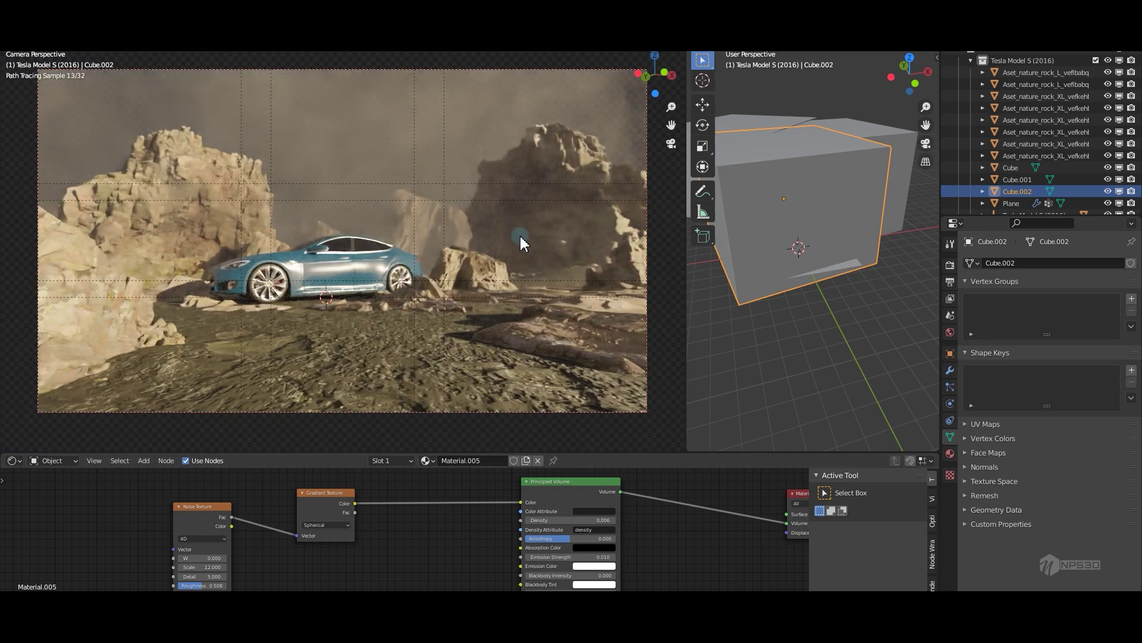
left_click(326, 525)
left_click(327, 489)
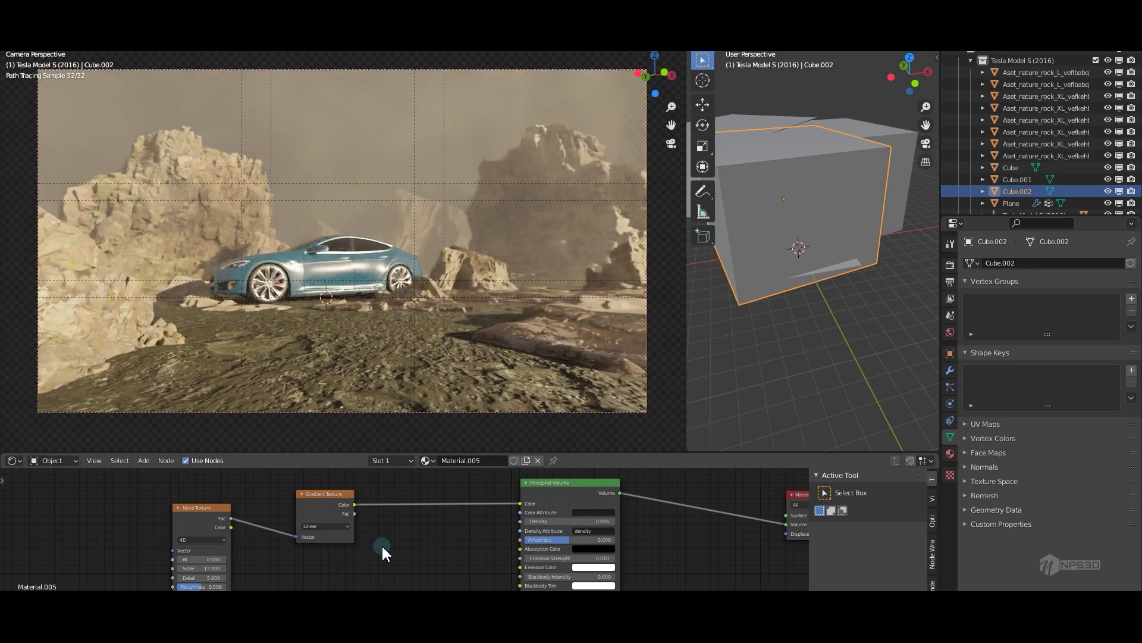
key("ctrl+alt+space")
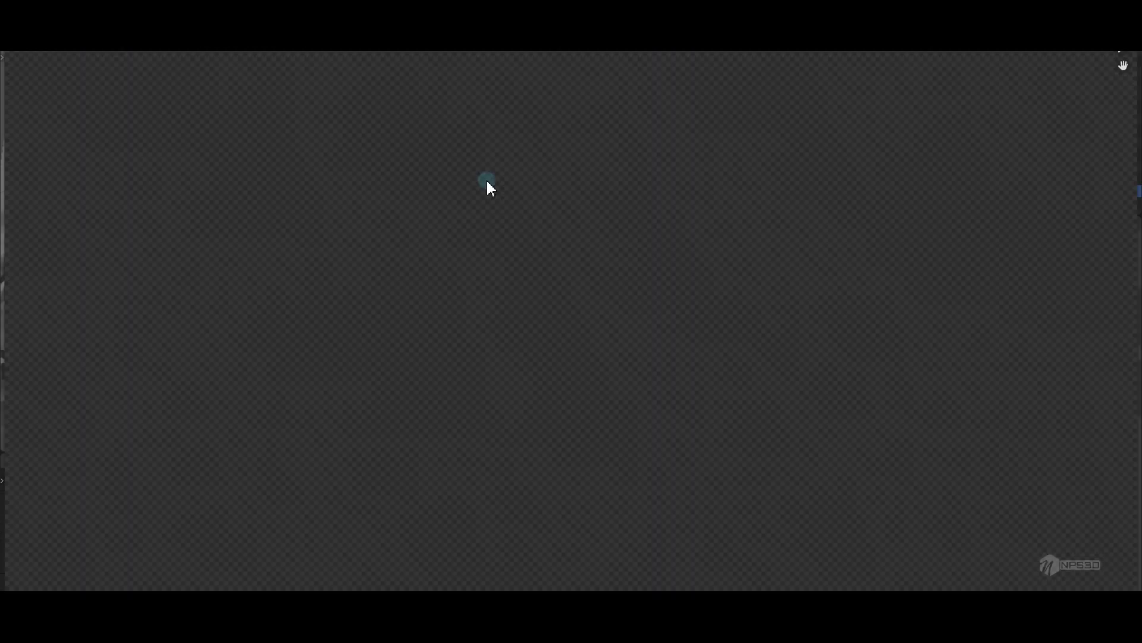